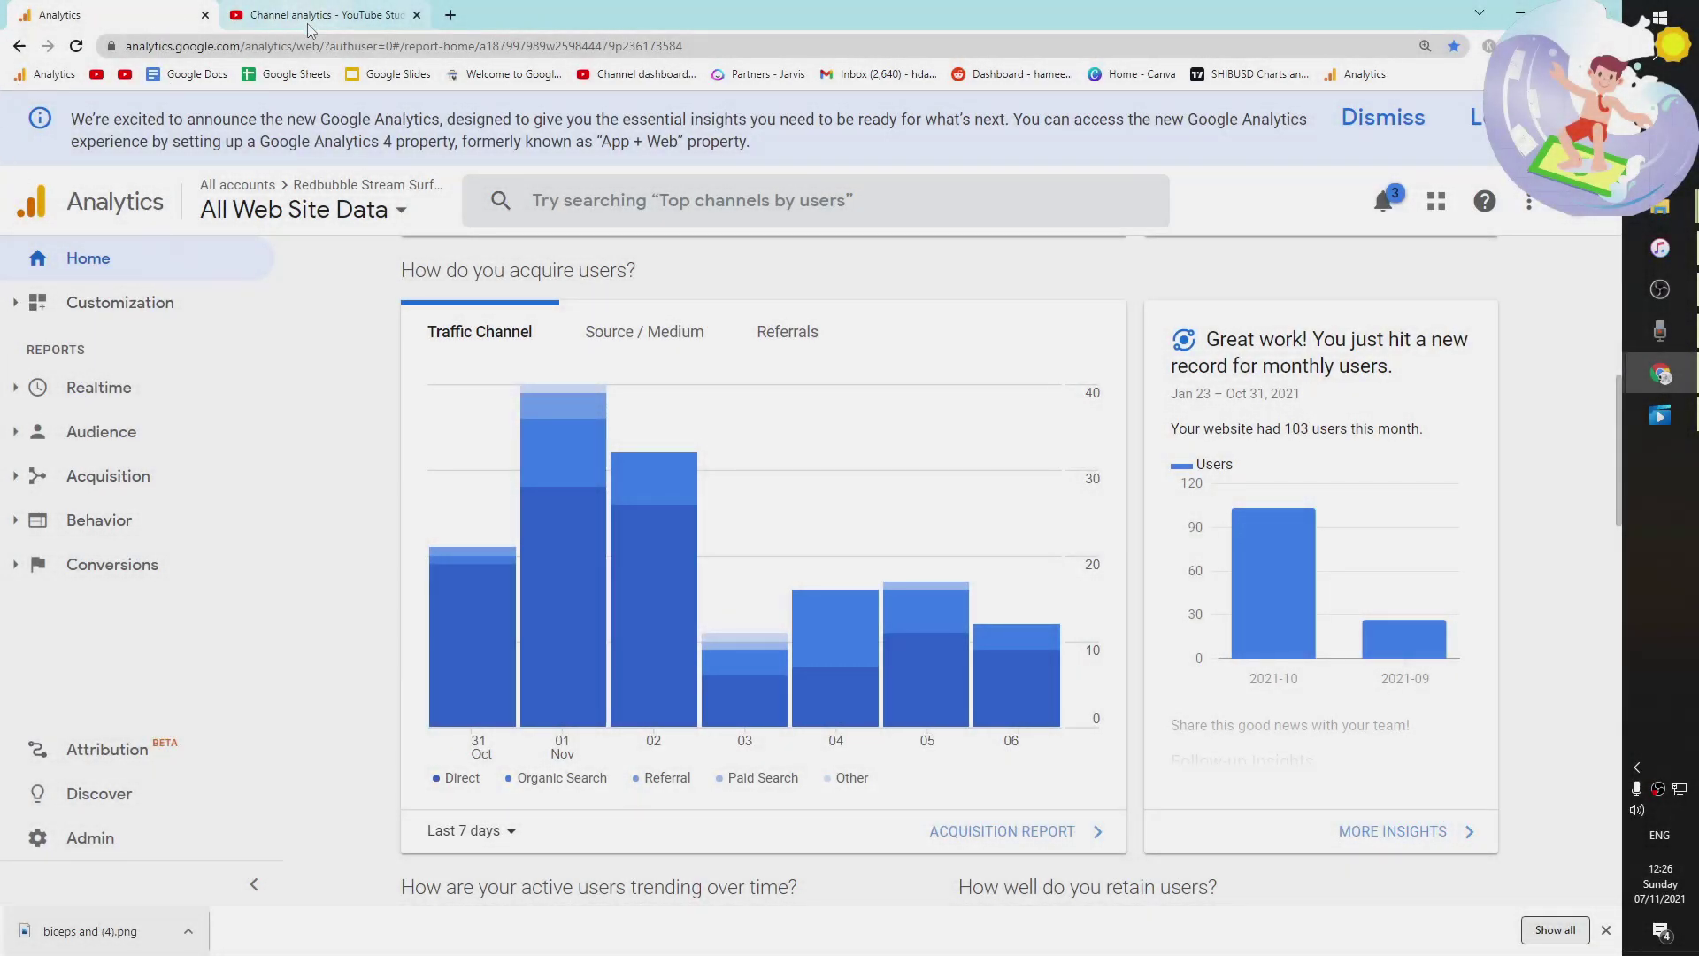
Load Redbubble in a new tab placed beside the Analytics tab.
{"action": "left_click", "coordinate": [450, 15]}
{"action": "type", "text": "redbu"}
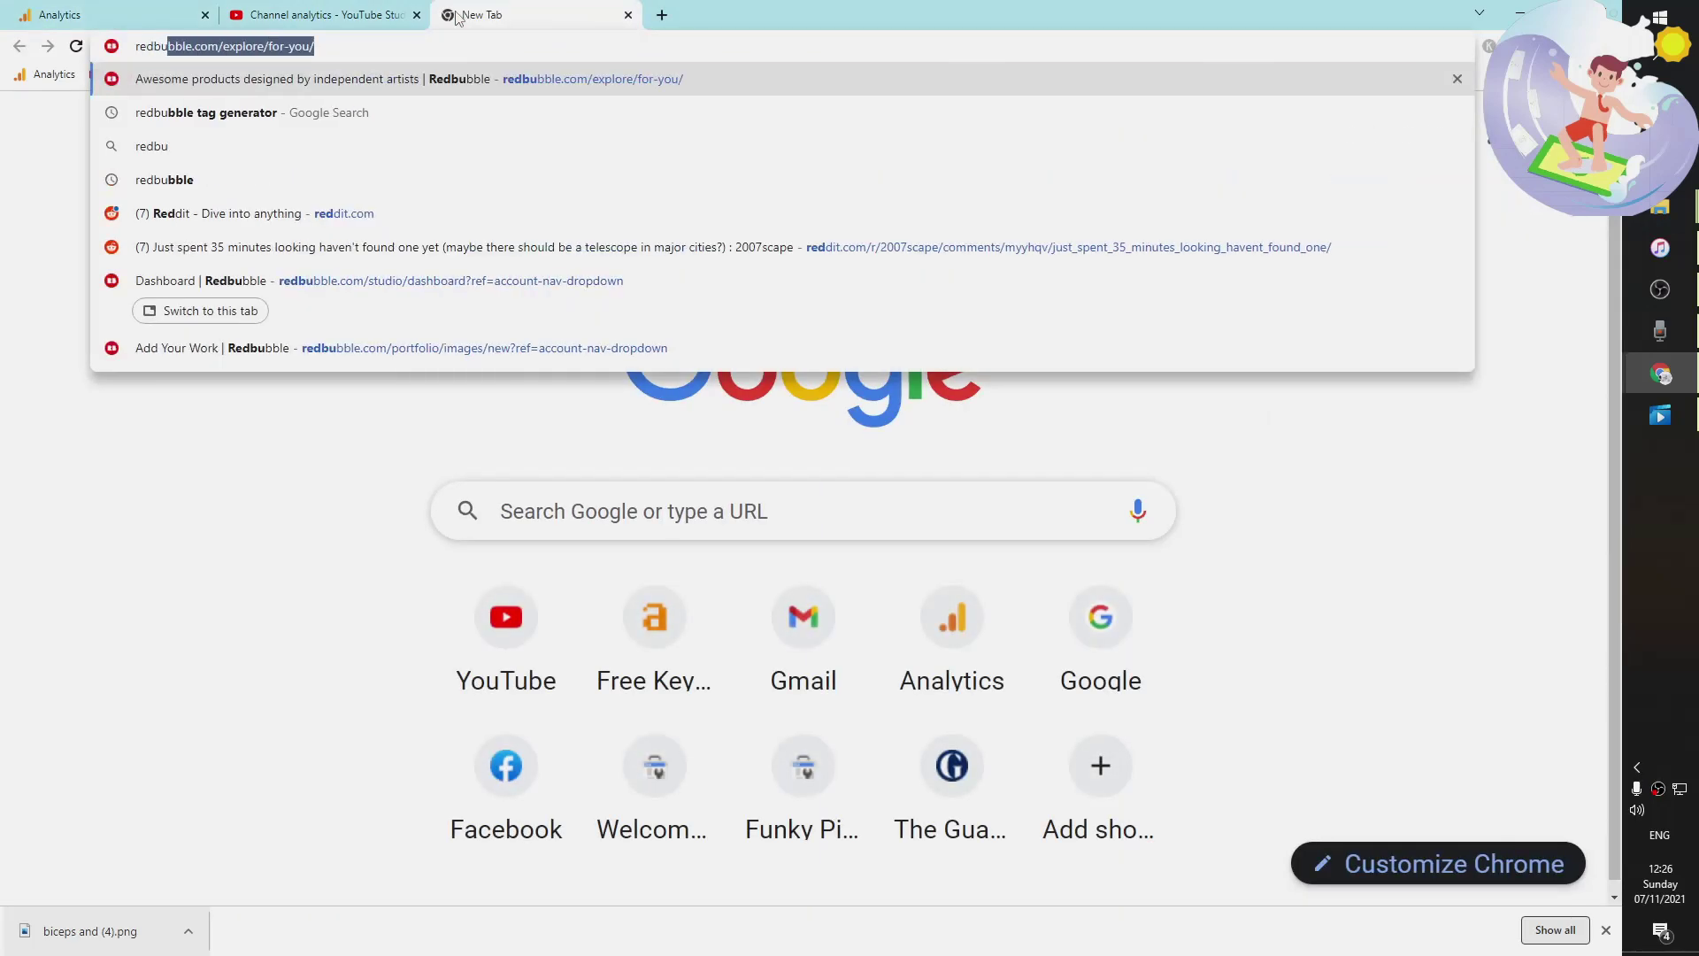
{"action": "key", "text": "Return"}
{"action": "left_click_drag", "start_coordinate": [451, 15], "coordinate": [301, 15]}
Review the Analytics home overview, then go back to the Redbubble tab.
{"action": "left_click", "coordinate": [59, 15]}
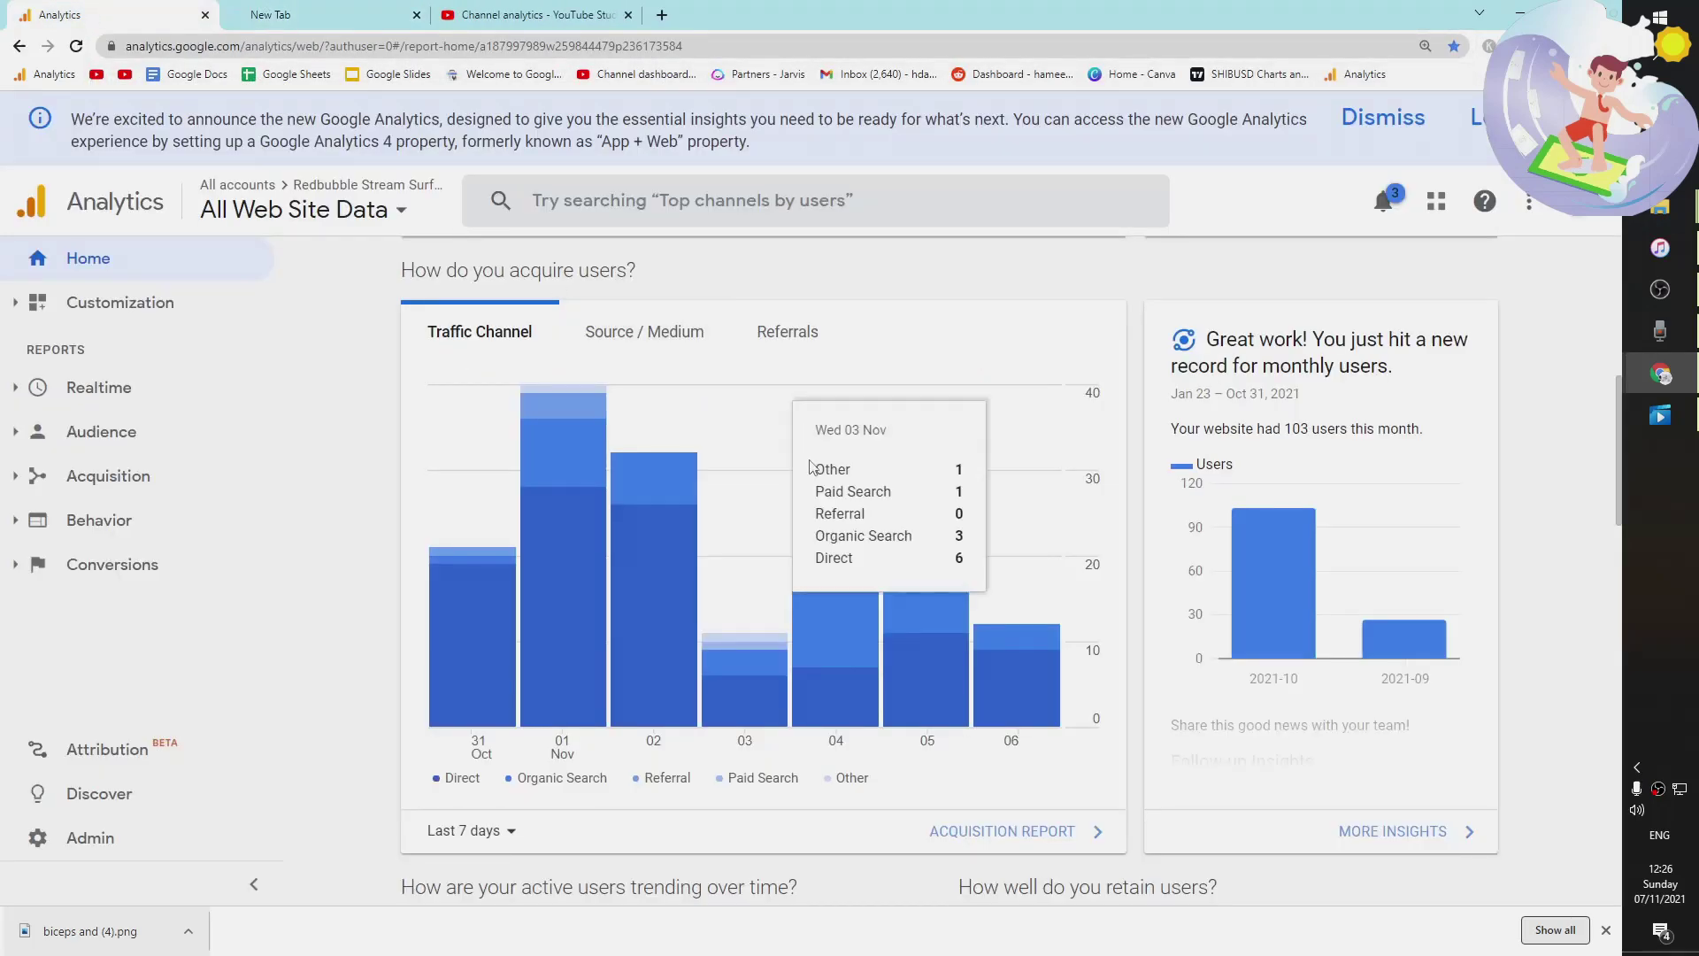
{"action": "scroll", "coordinate": [768, 507], "scroll_direction": "down", "scroll_amount": 5}
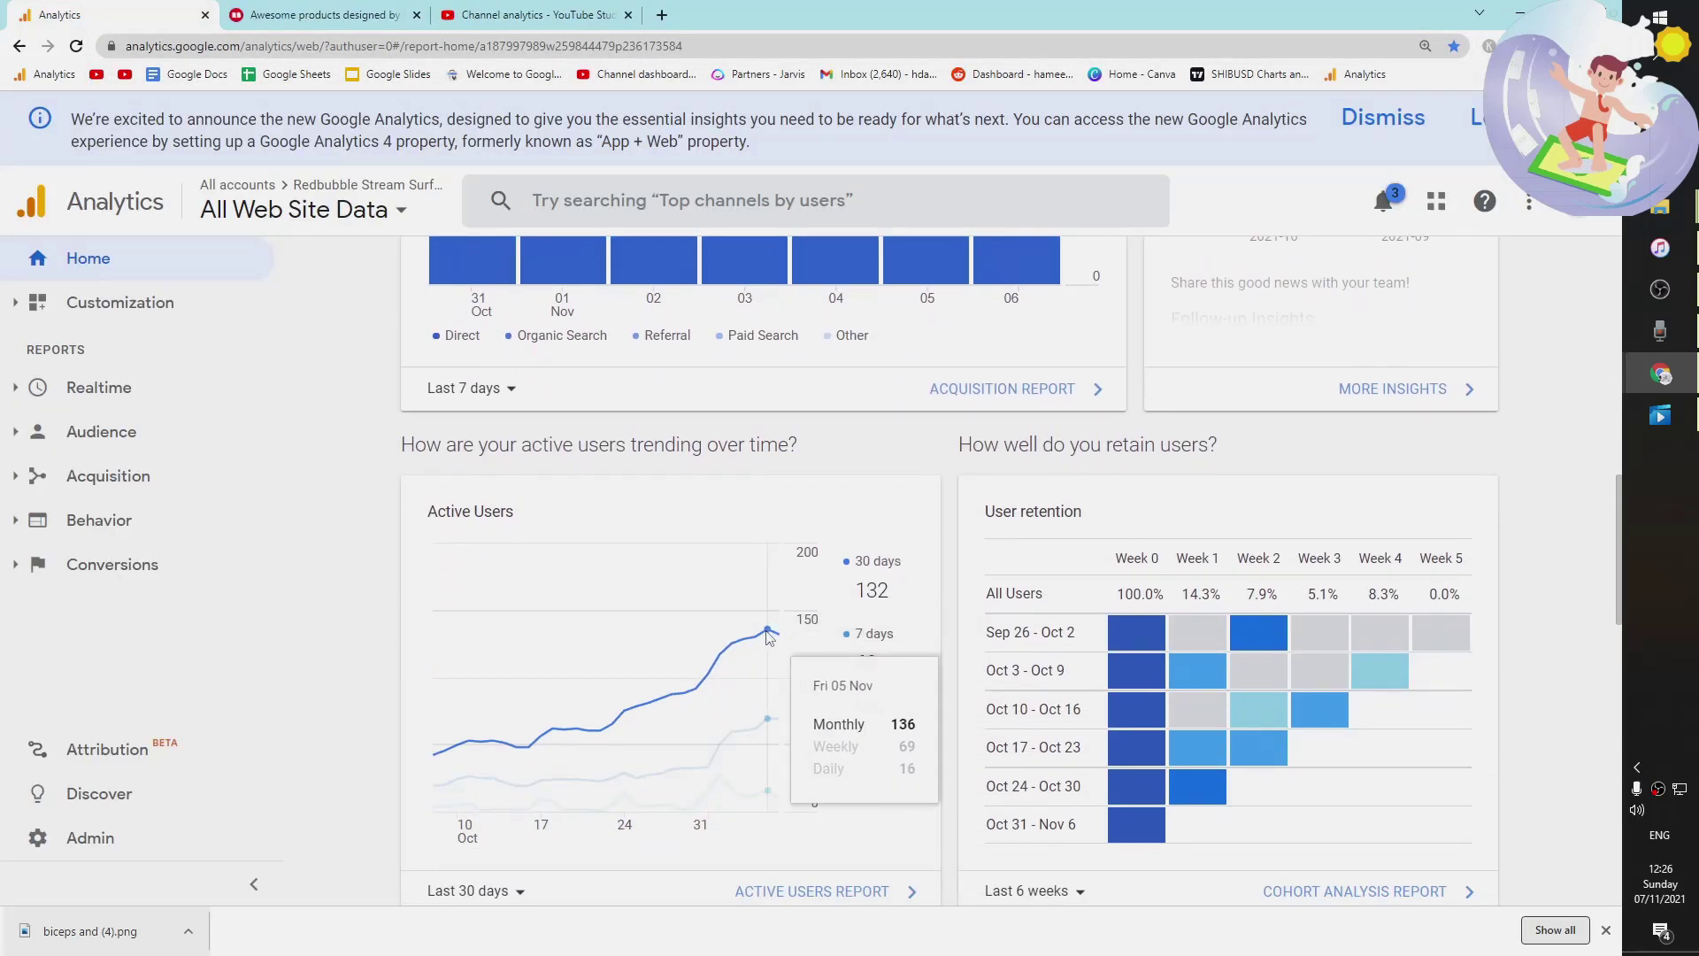
{"action": "scroll", "coordinate": [787, 691], "scroll_direction": "up", "scroll_amount": 4}
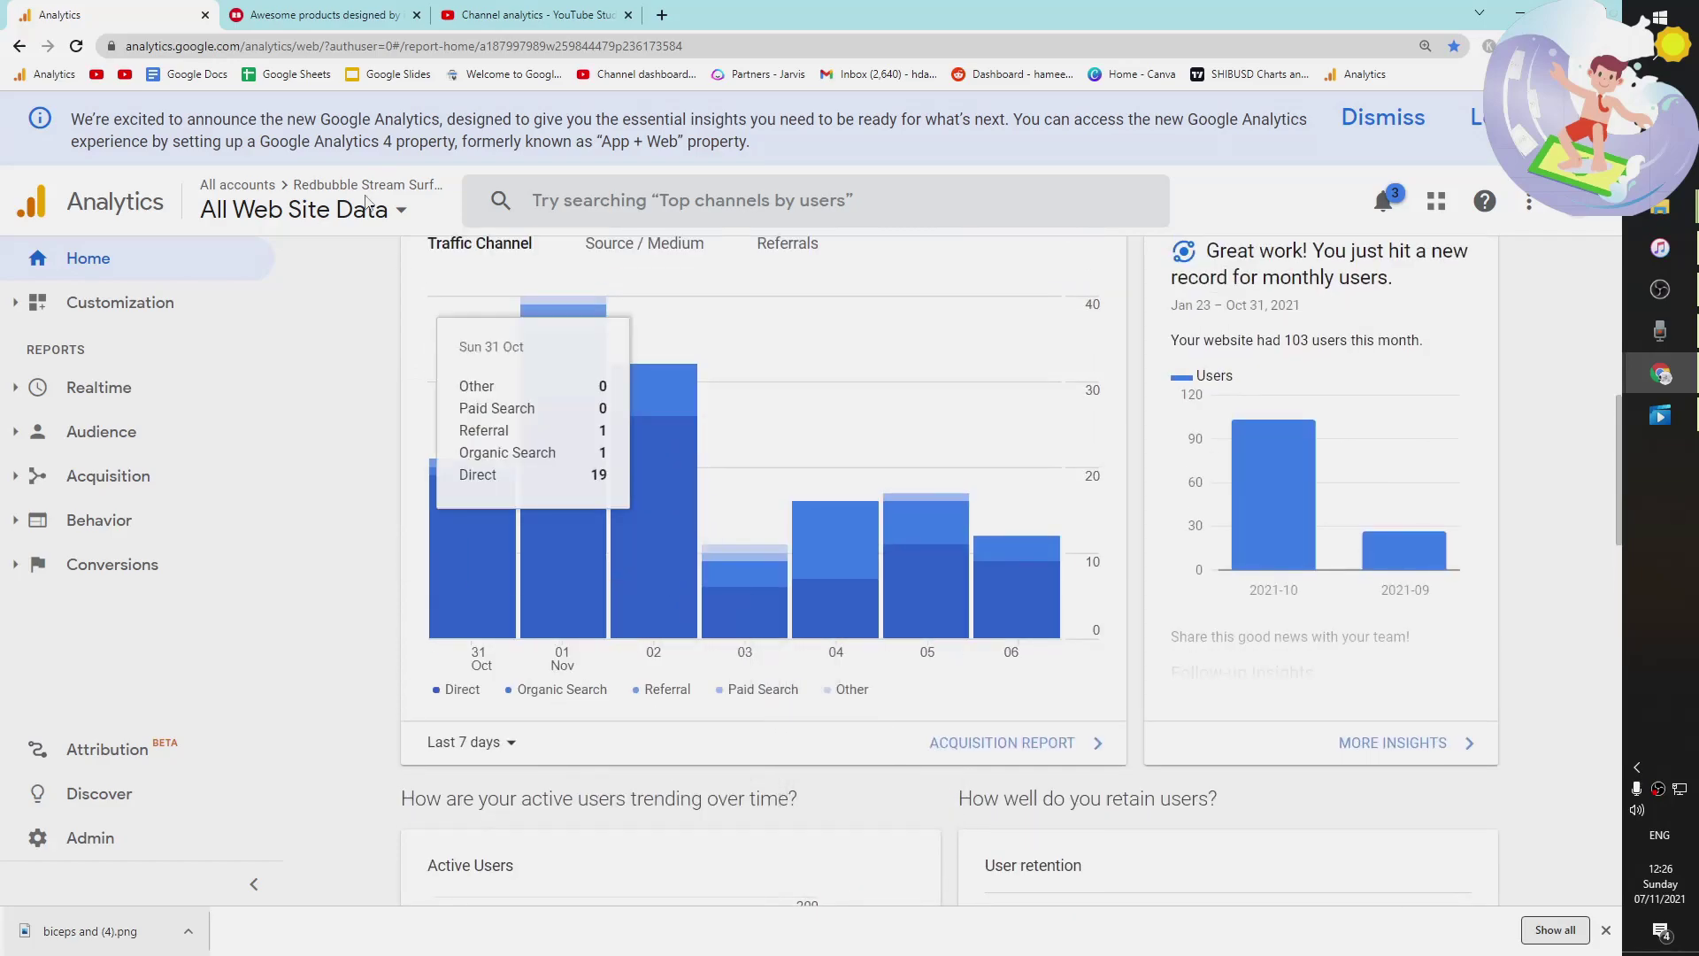
{"action": "left_click", "coordinate": [323, 15]}
Go to Redbubble's studio dashboard and inspect the Unique visitors chart (691) by traffic source.
{"action": "mouse_move", "coordinate": [1325, 232]}
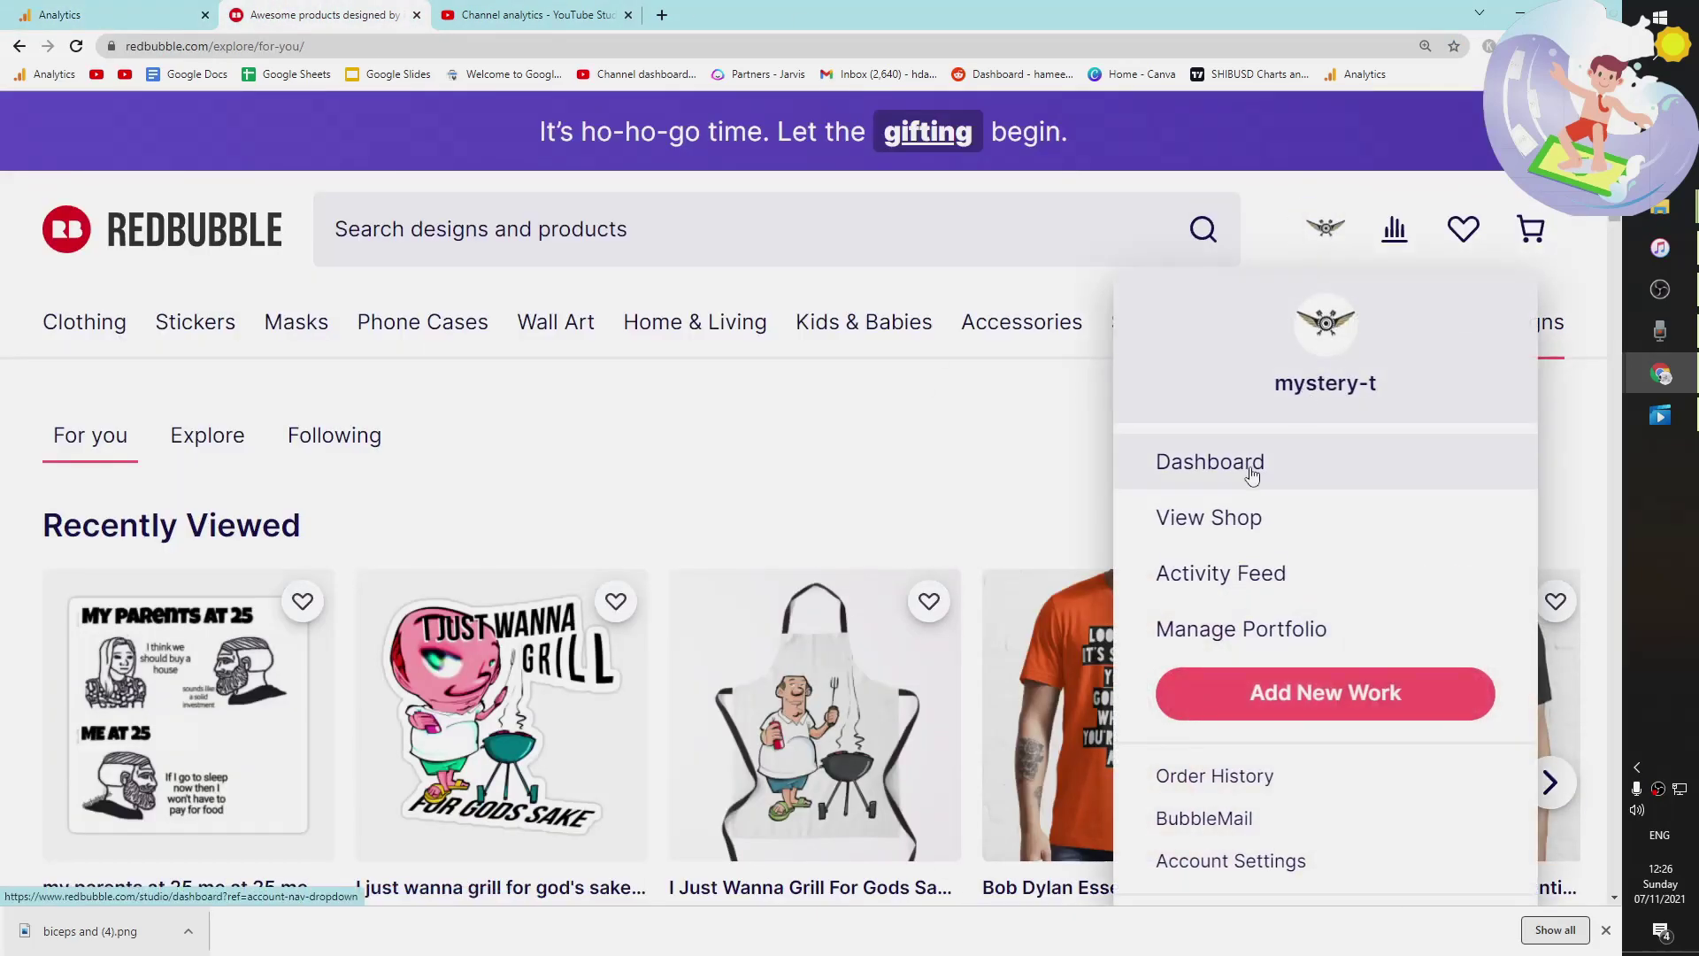
{"action": "left_click", "coordinate": [1177, 464]}
{"action": "scroll", "coordinate": [1096, 529], "scroll_direction": "down", "scroll_amount": 15}
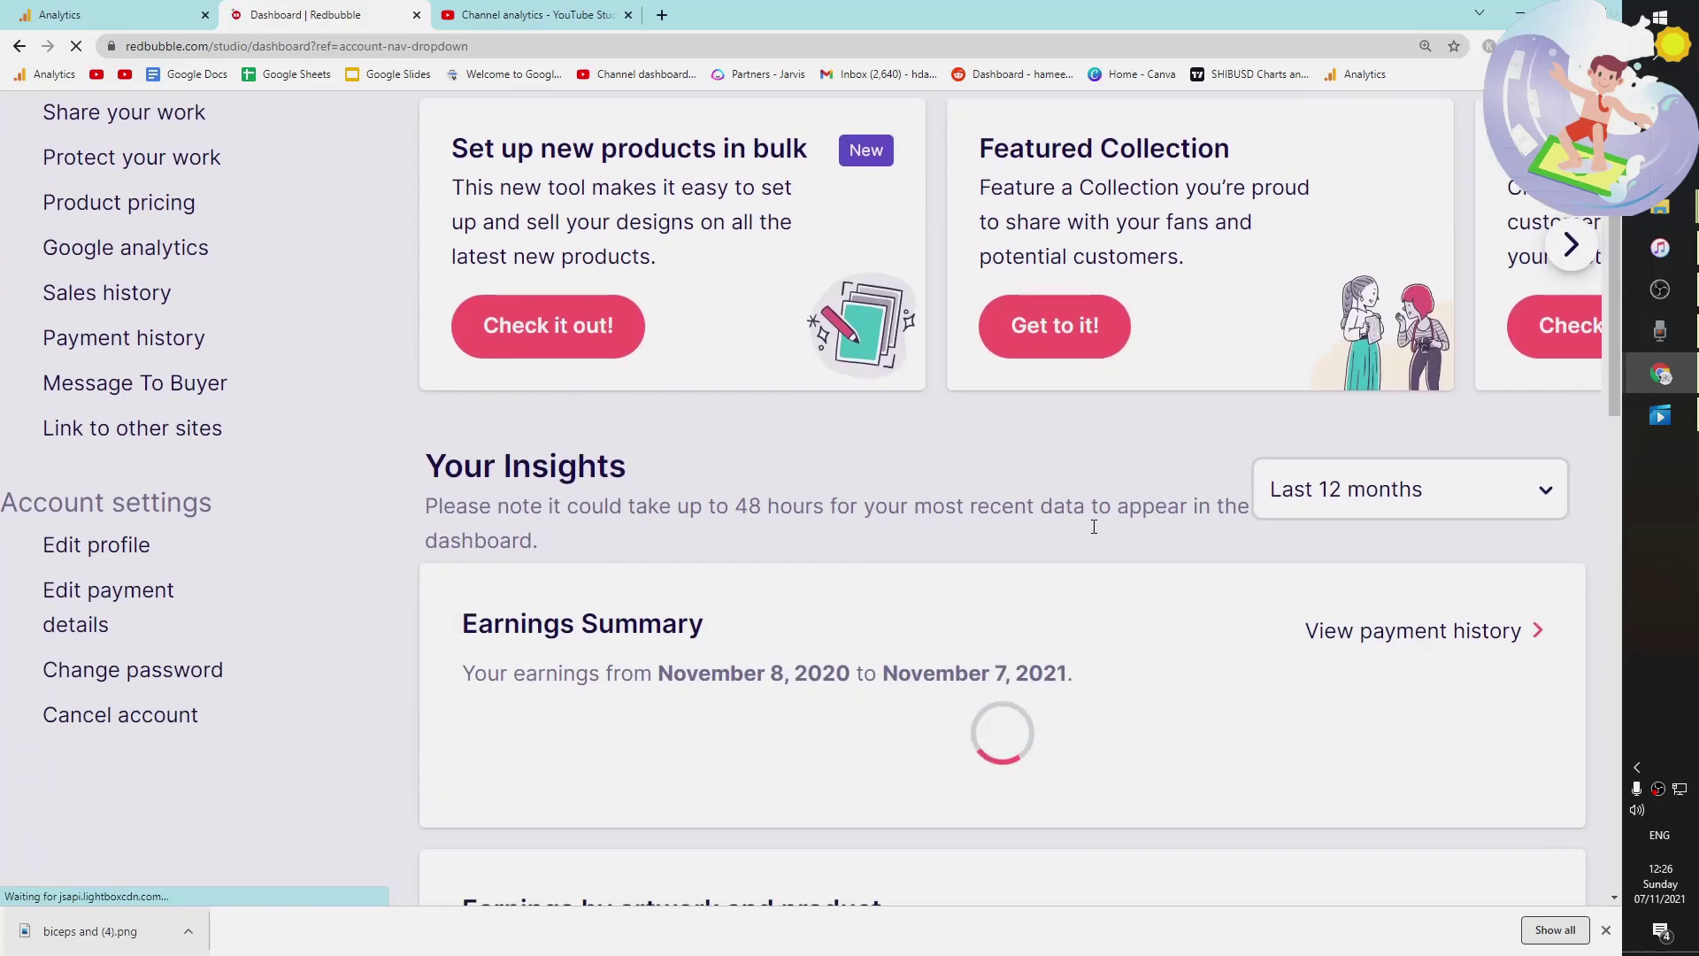
{"action": "scroll", "coordinate": [1096, 534], "scroll_direction": "down", "scroll_amount": 10}
{"action": "mouse_move", "coordinate": [1406, 431]}
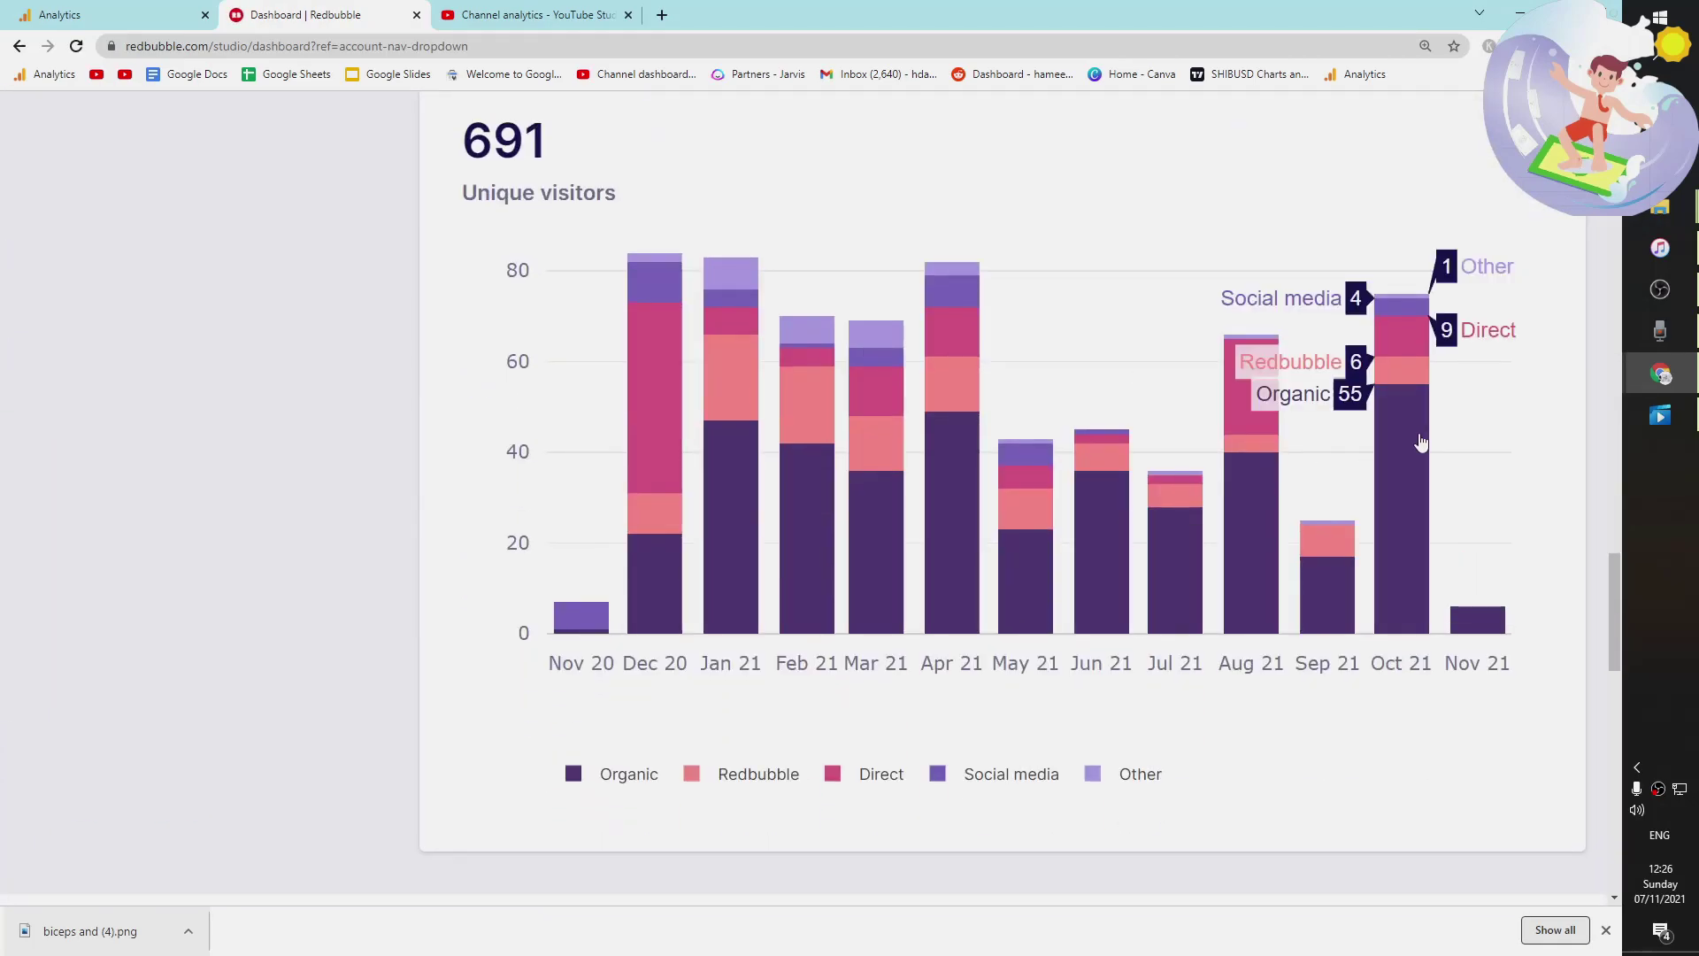
{"action": "mouse_move", "coordinate": [1489, 642]}
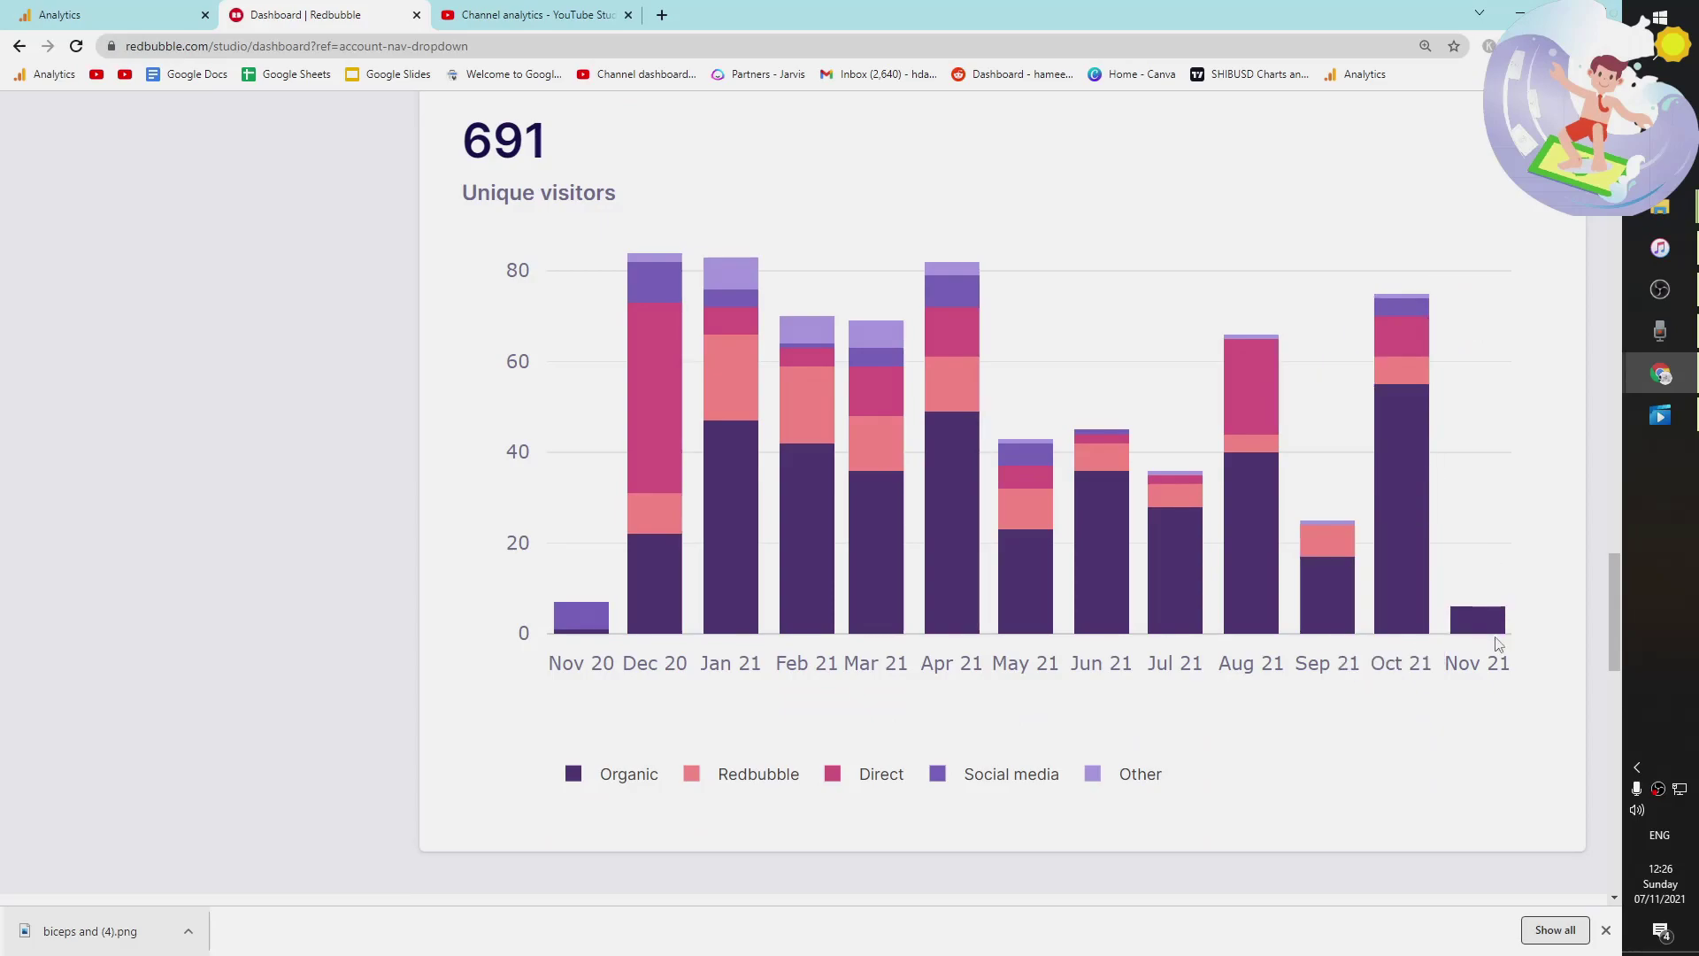
{"action": "mouse_move", "coordinate": [1260, 546]}
From the Analytics home, open the All Pages report via 'What pages do your users visit?'.
{"action": "left_click", "coordinate": [71, 9]}
{"action": "scroll", "coordinate": [924, 522], "scroll_direction": "down", "scroll_amount": 4}
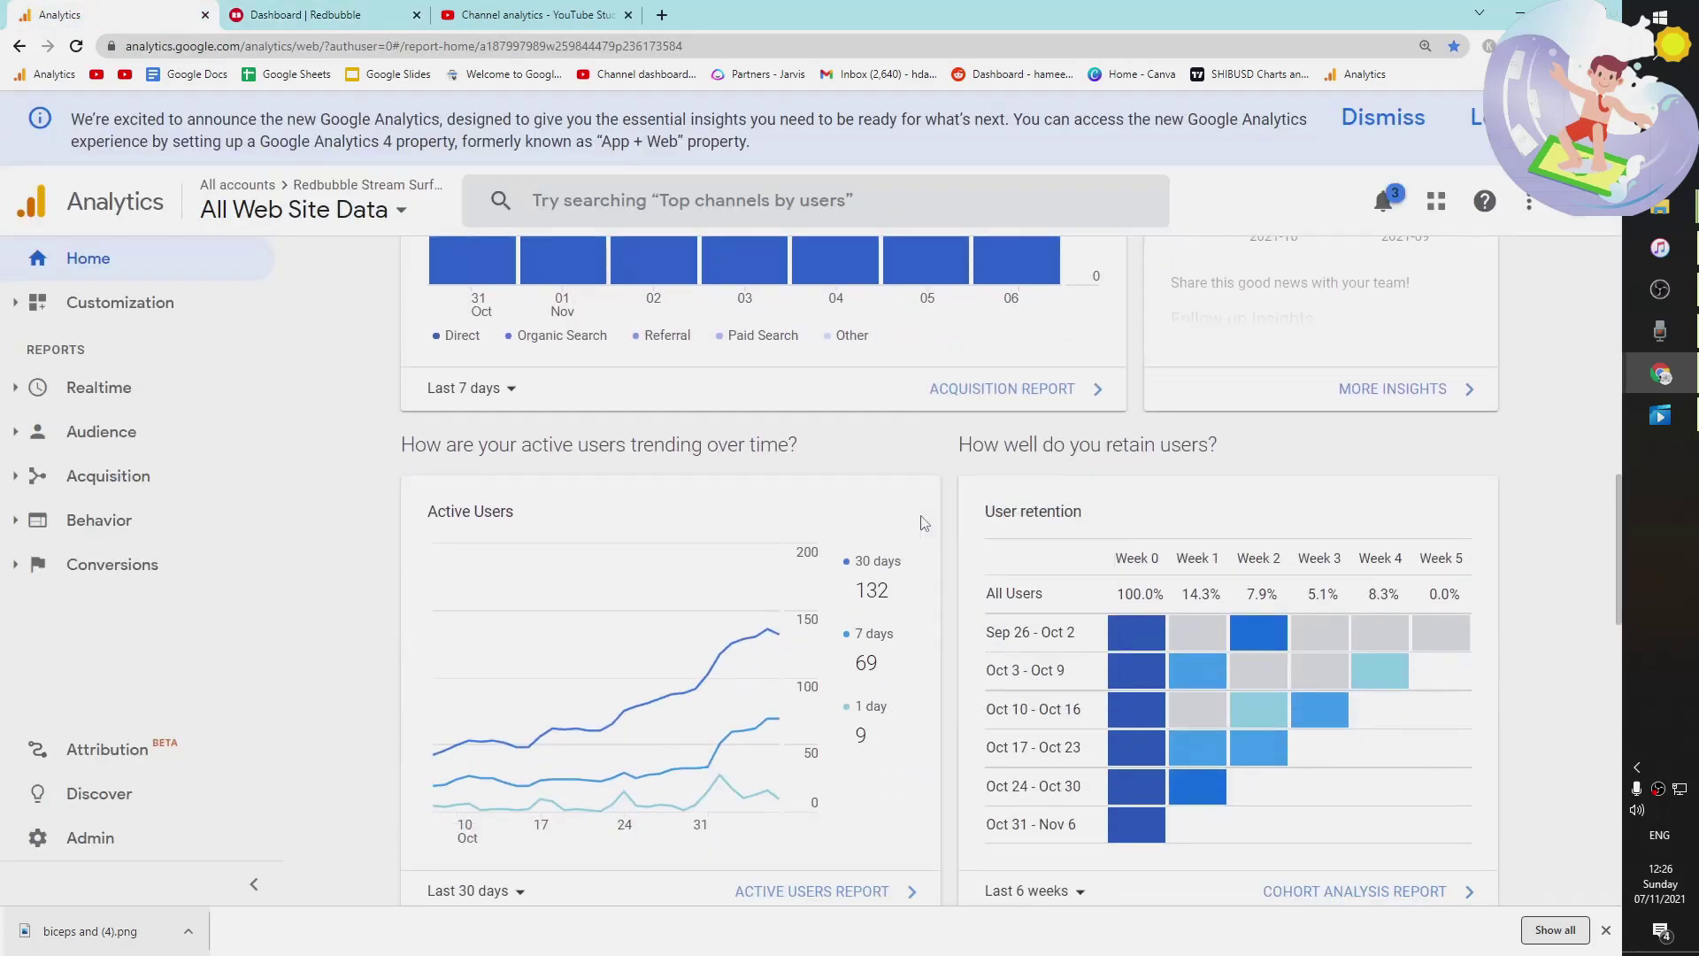
{"action": "mouse_move", "coordinate": [601, 623]}
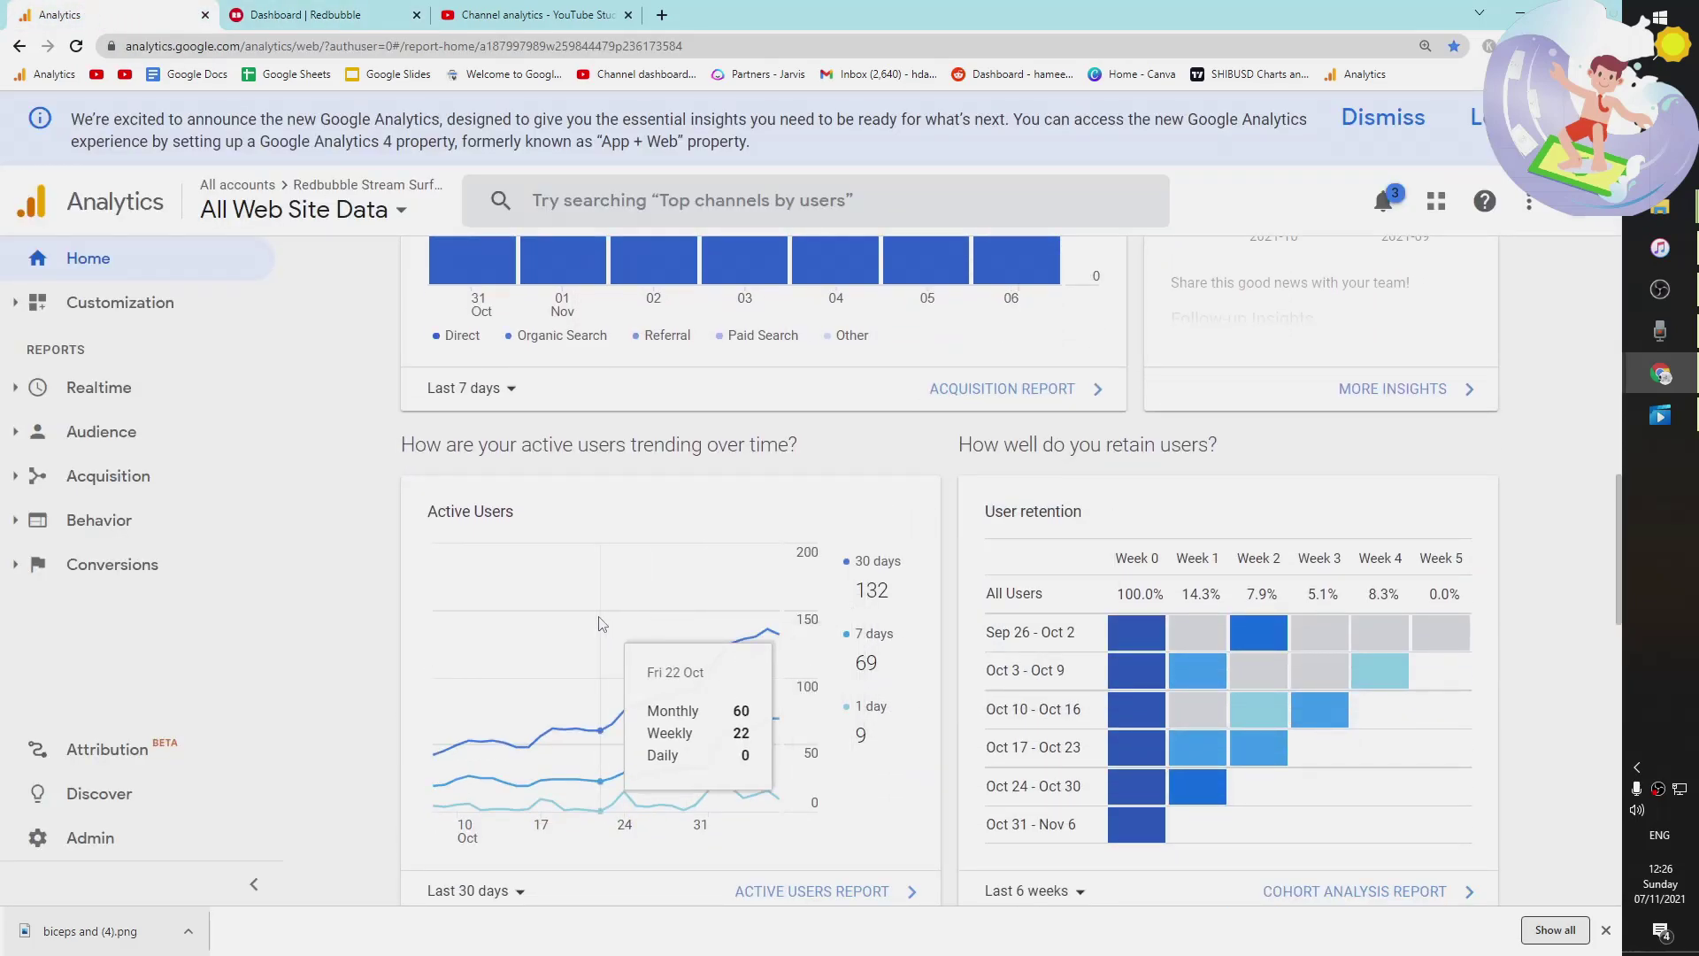
{"action": "scroll", "coordinate": [602, 623], "scroll_direction": "down", "scroll_amount": 10}
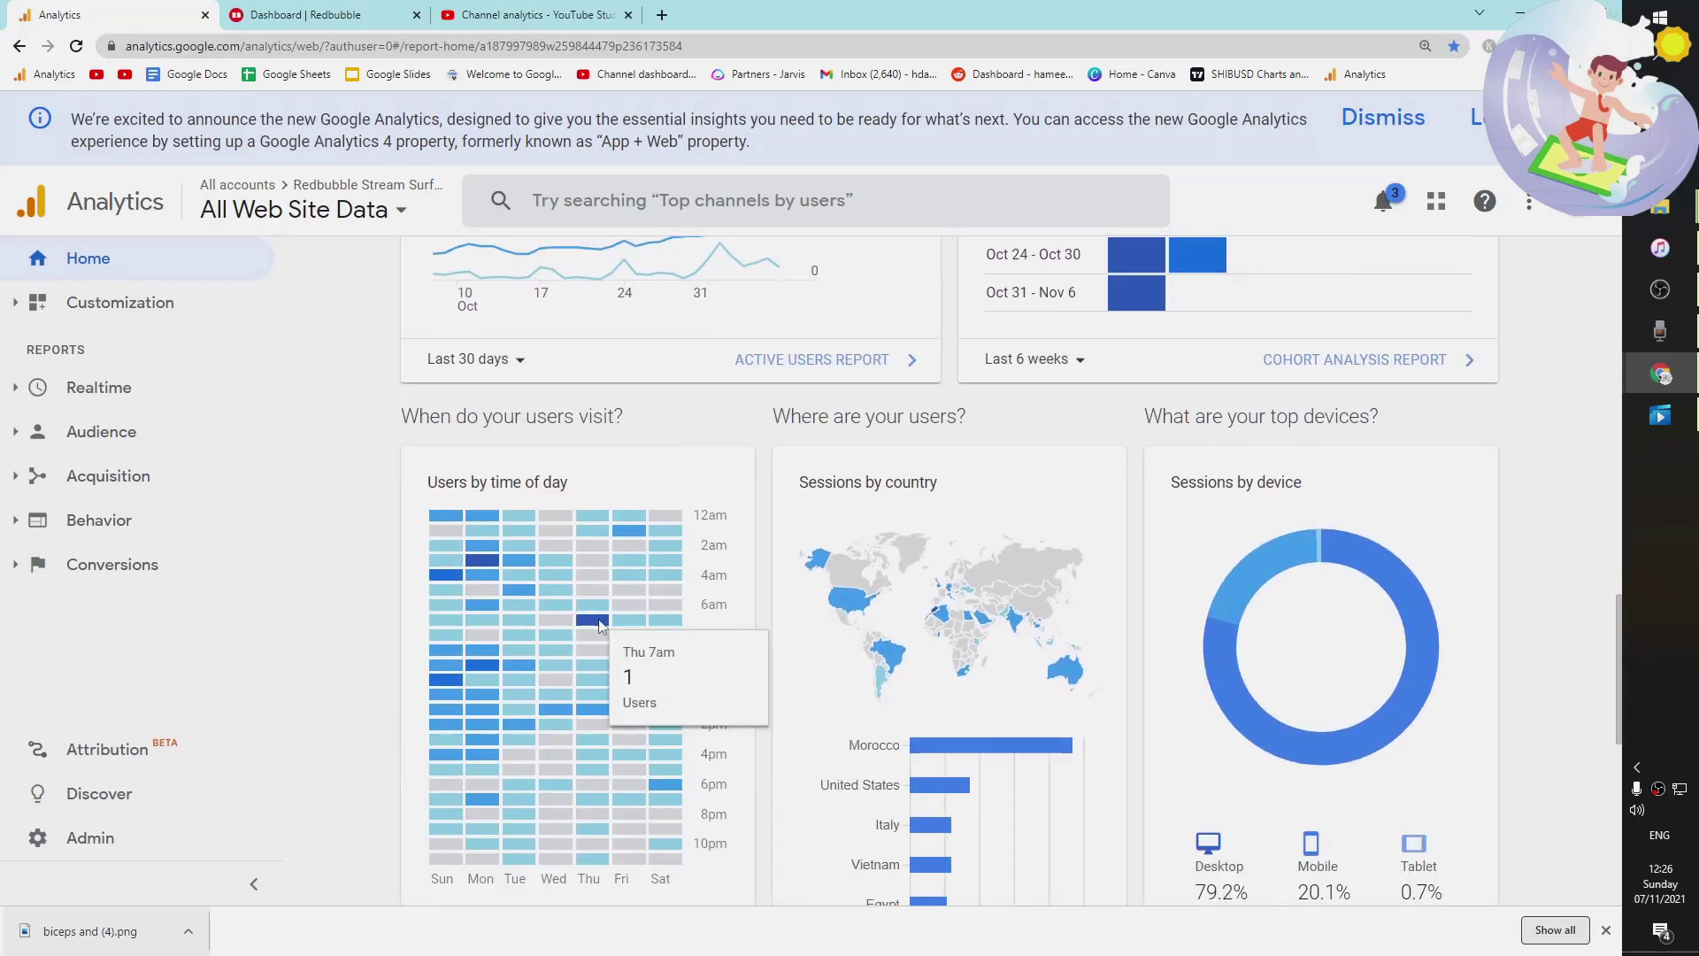
{"action": "scroll", "coordinate": [1005, 626], "scroll_direction": "up", "scroll_amount": 10}
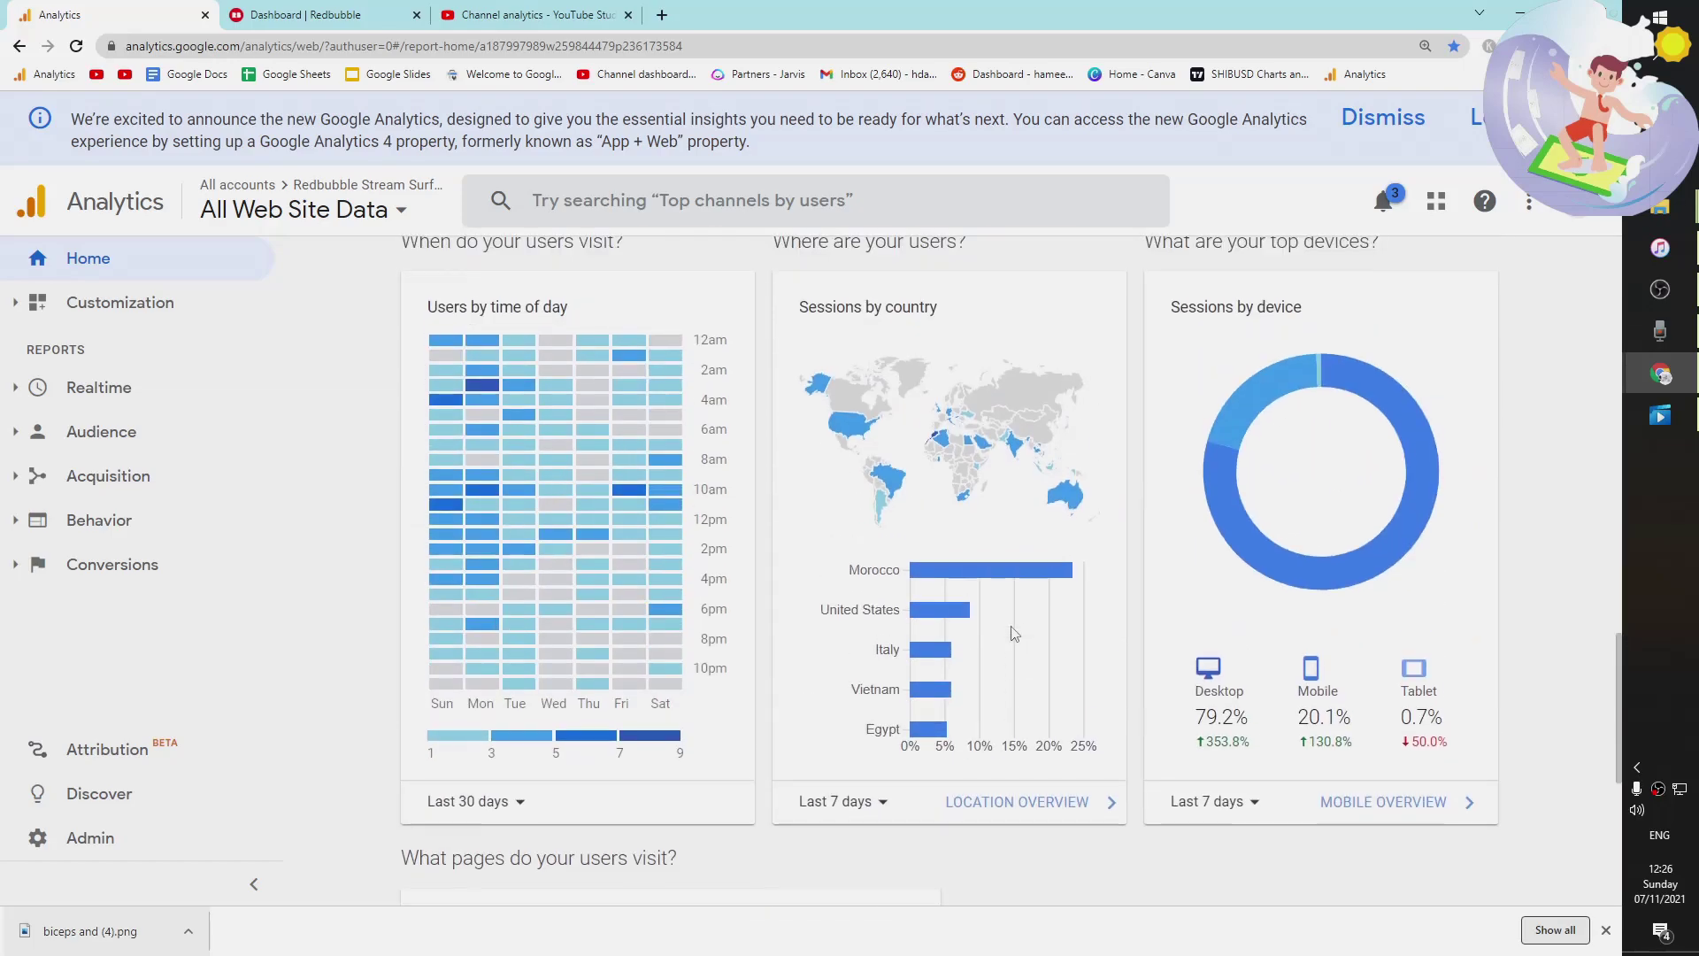
{"action": "scroll", "coordinate": [1012, 625], "scroll_direction": "down", "scroll_amount": 10}
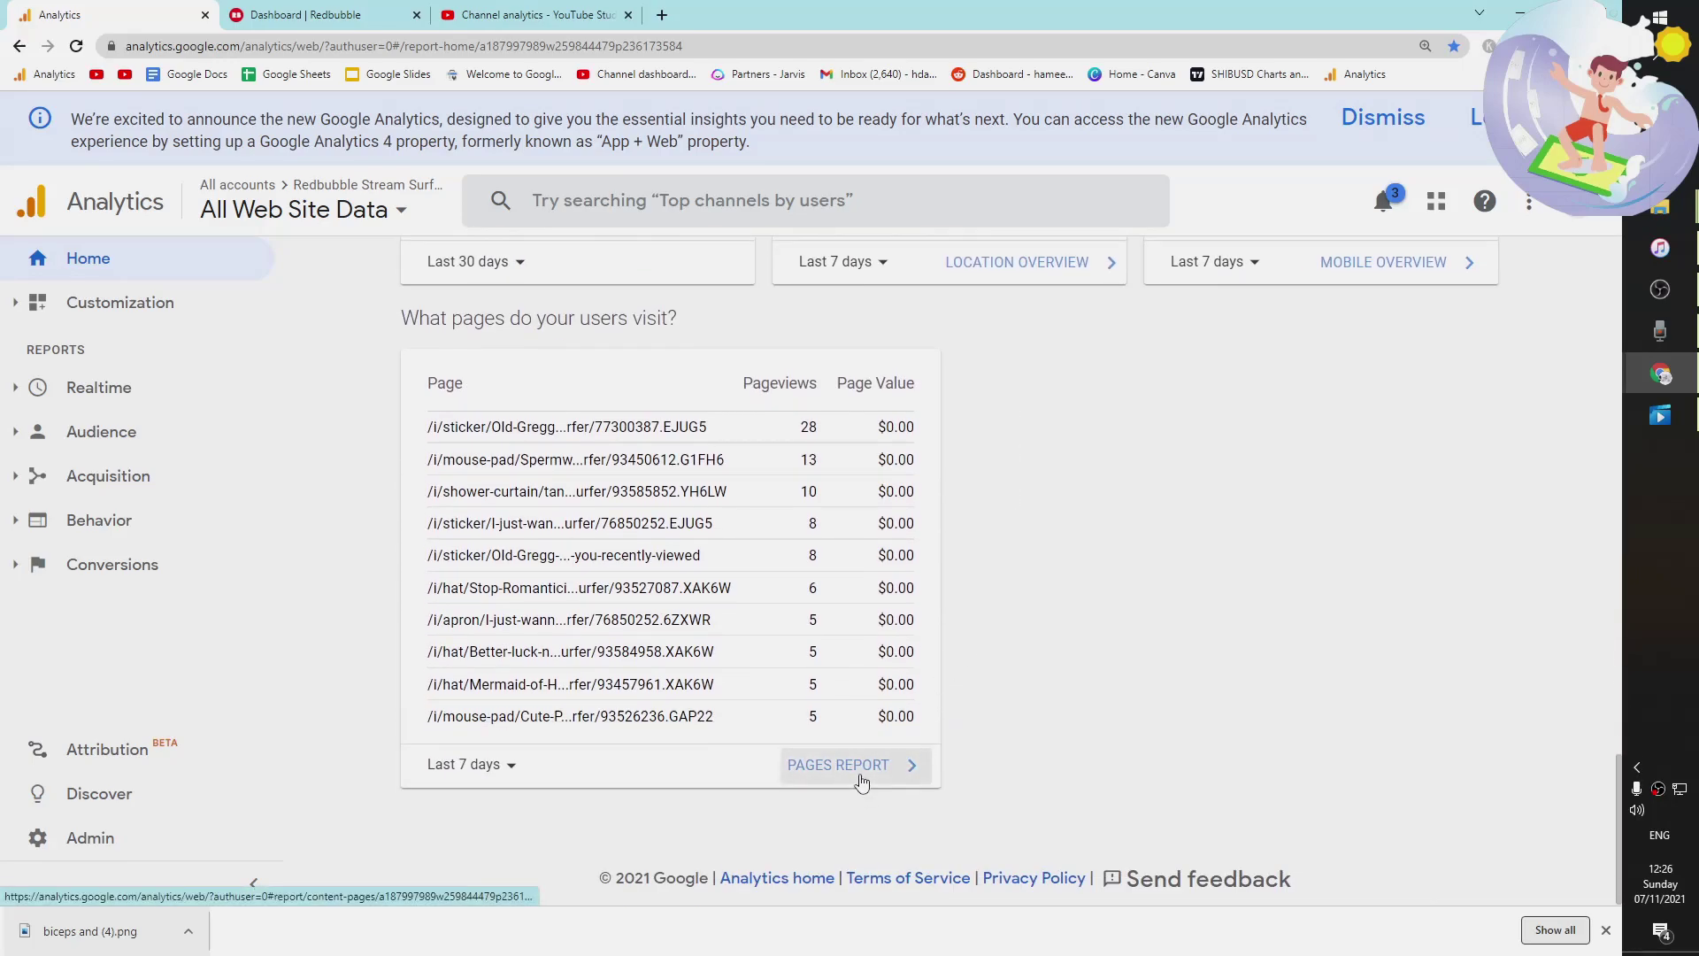
{"action": "left_click", "coordinate": [794, 757]}
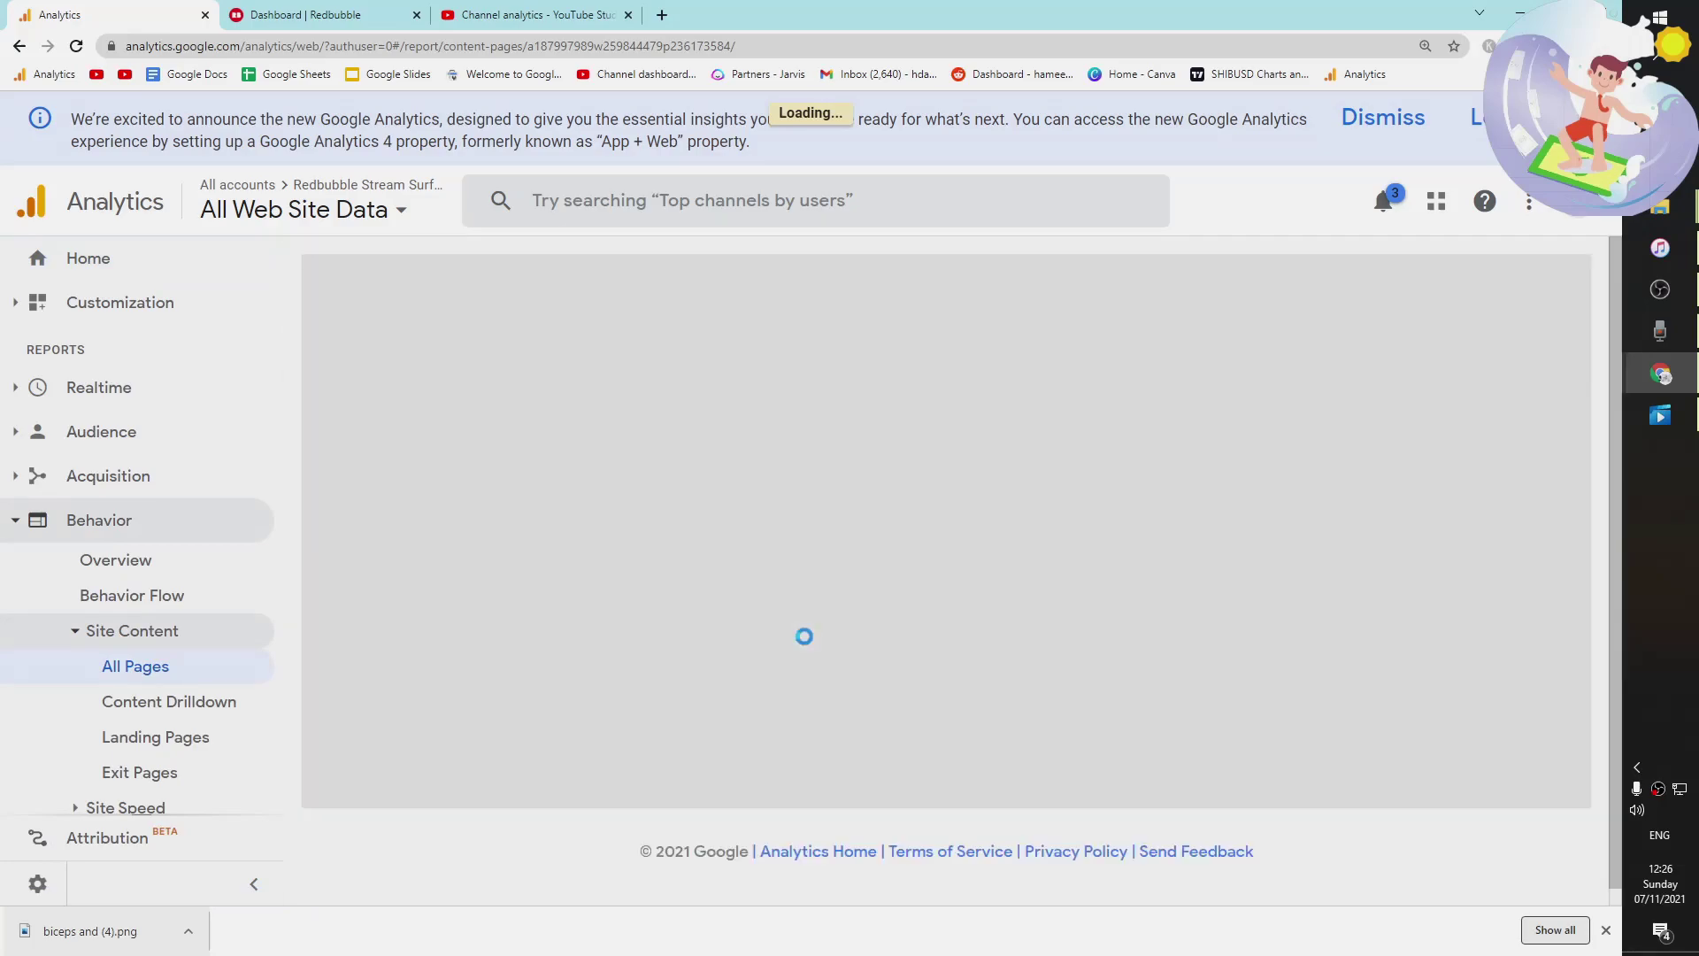
Set the report's date range to Oct 1 – Nov 7, 2021 and review the 487 pageviews listed.
{"action": "scroll", "coordinate": [566, 522], "scroll_direction": "down", "scroll_amount": 1}
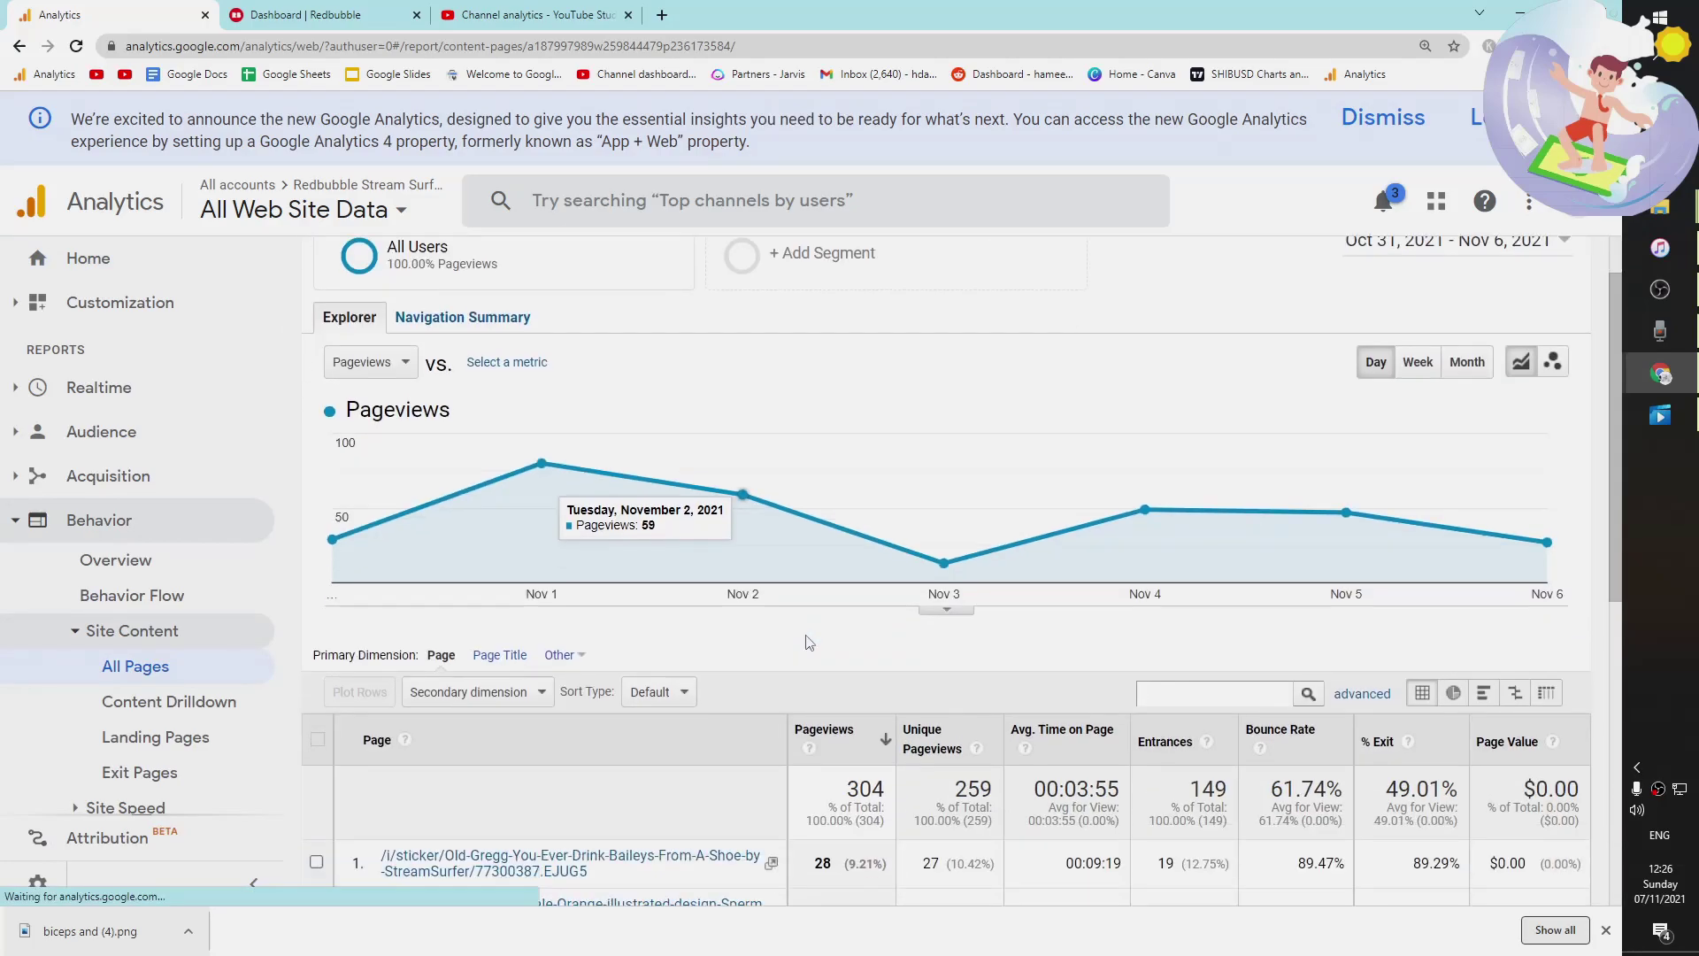
{"action": "scroll", "coordinate": [1360, 349], "scroll_direction": "up", "scroll_amount": 1}
{"action": "left_click", "coordinate": [1411, 347]}
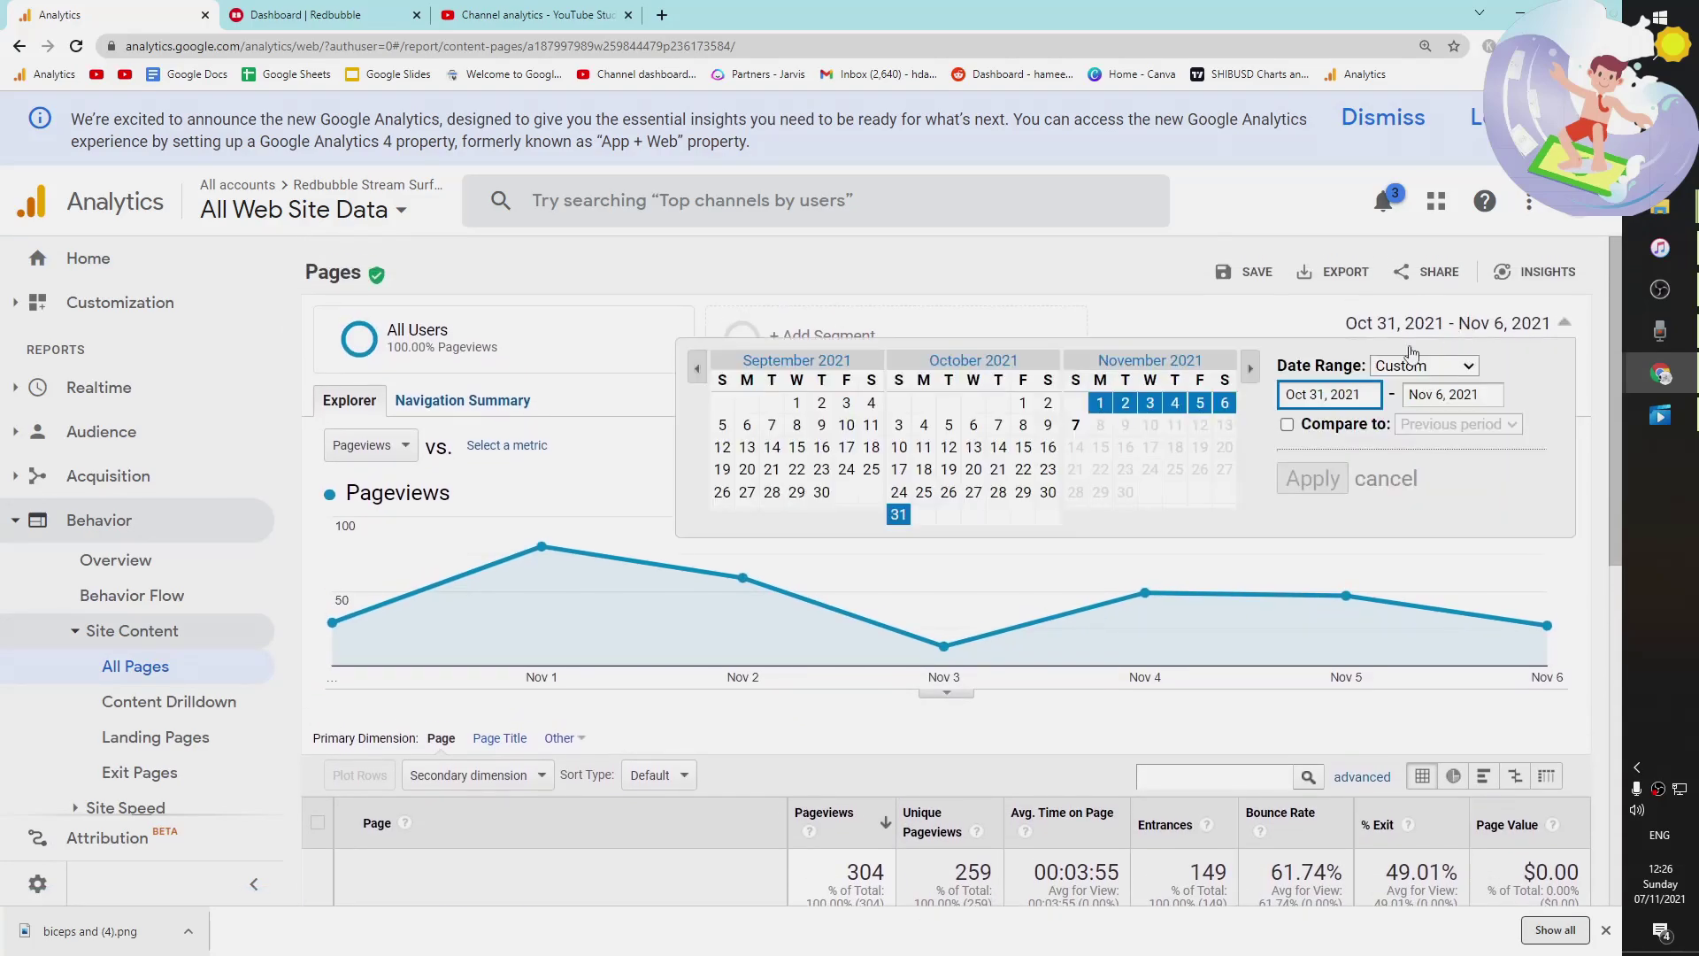
{"action": "left_click", "coordinate": [1021, 404]}
{"action": "left_click", "coordinate": [1075, 428]}
{"action": "left_click", "coordinate": [1311, 479]}
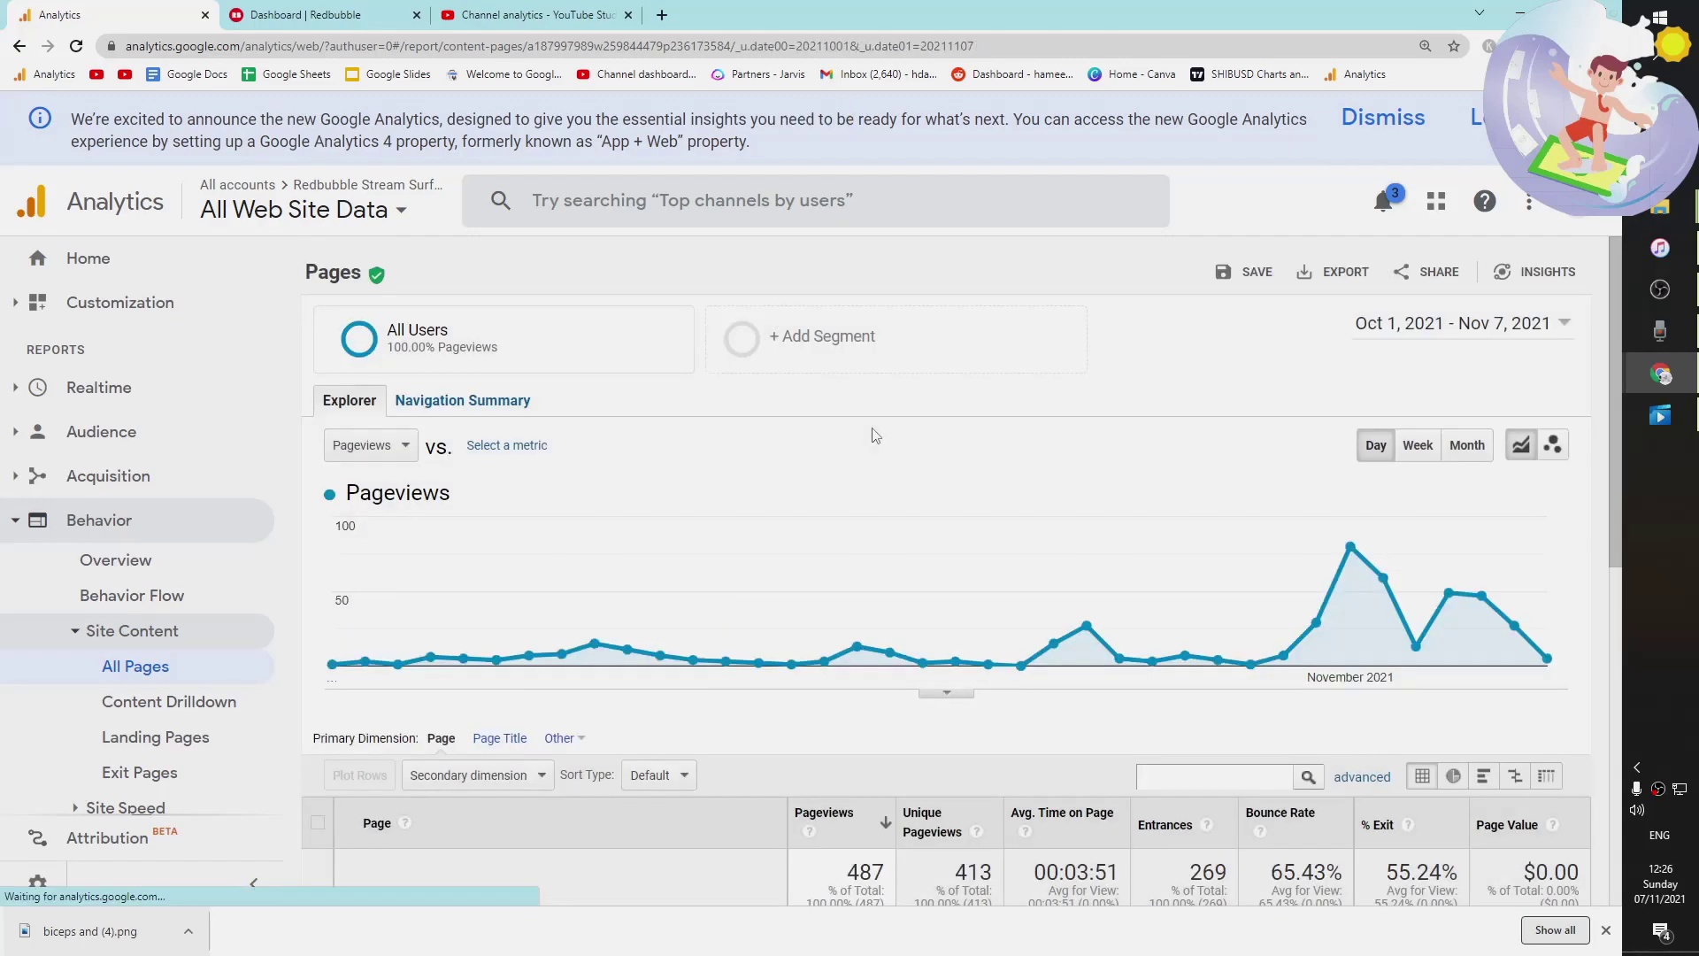
{"action": "scroll", "coordinate": [1325, 436], "scroll_direction": "down", "scroll_amount": 1}
{"action": "mouse_move", "coordinate": [1353, 466]}
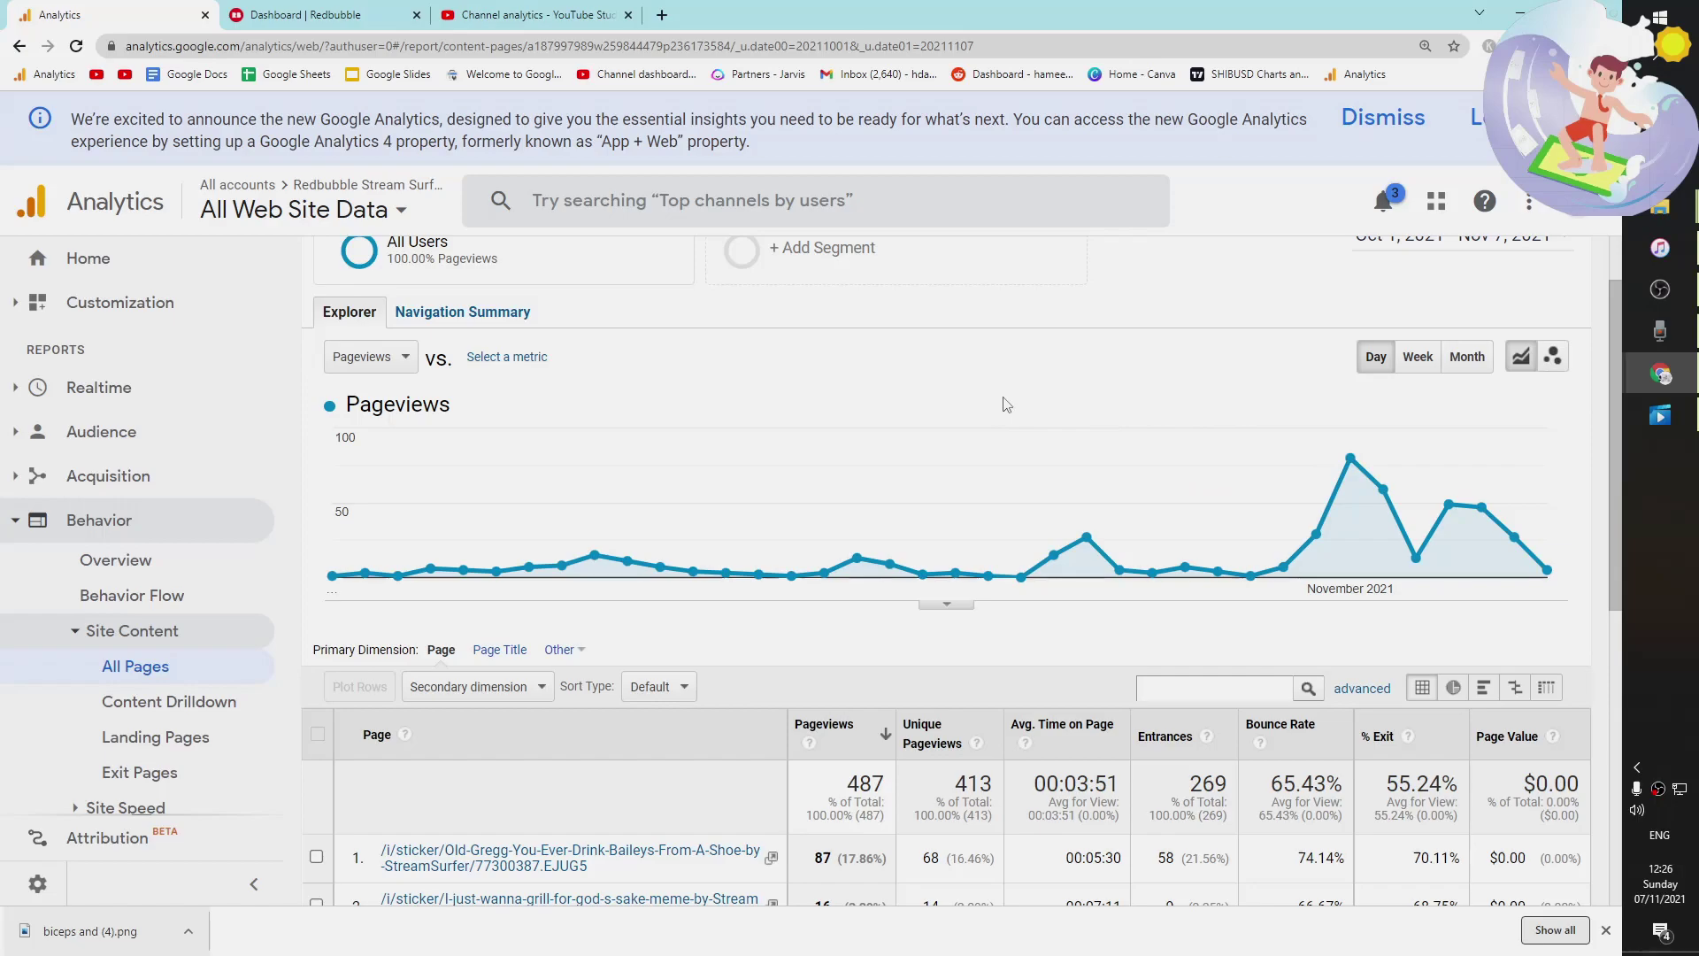
{"action": "scroll", "coordinate": [1006, 405], "scroll_direction": "down", "scroll_amount": 2}
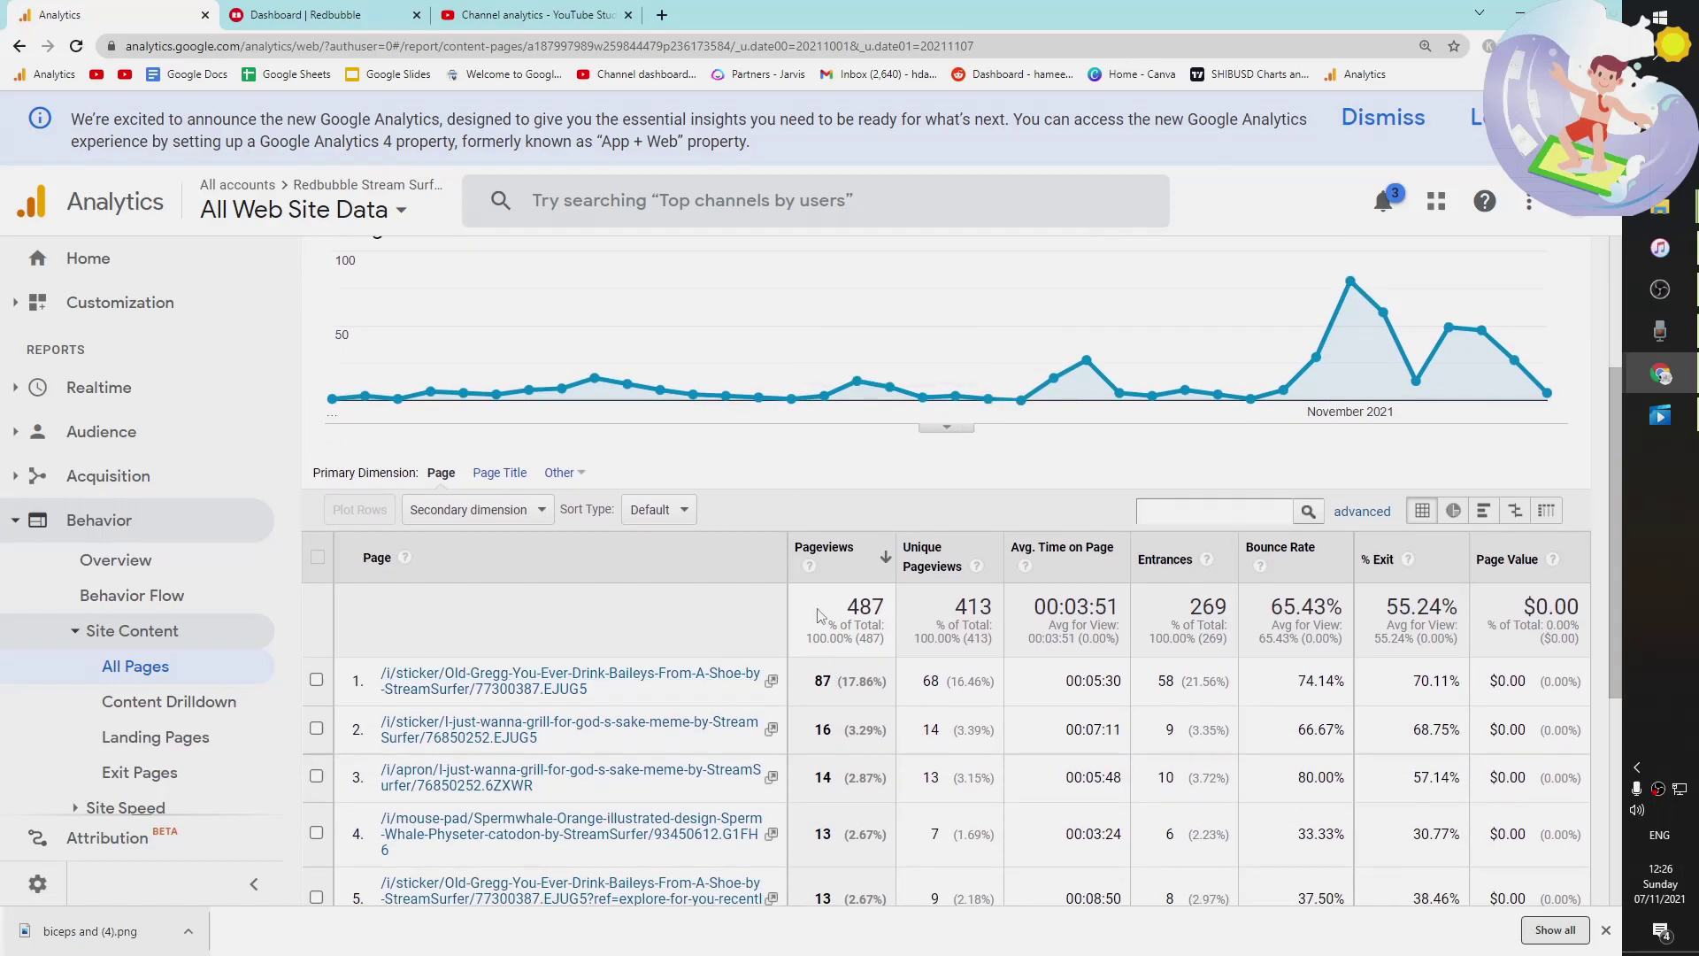
{"action": "scroll", "coordinate": [1008, 528], "scroll_direction": "down", "scroll_amount": 1}
{"action": "scroll", "coordinate": [1007, 529], "scroll_direction": "down", "scroll_amount": 1}
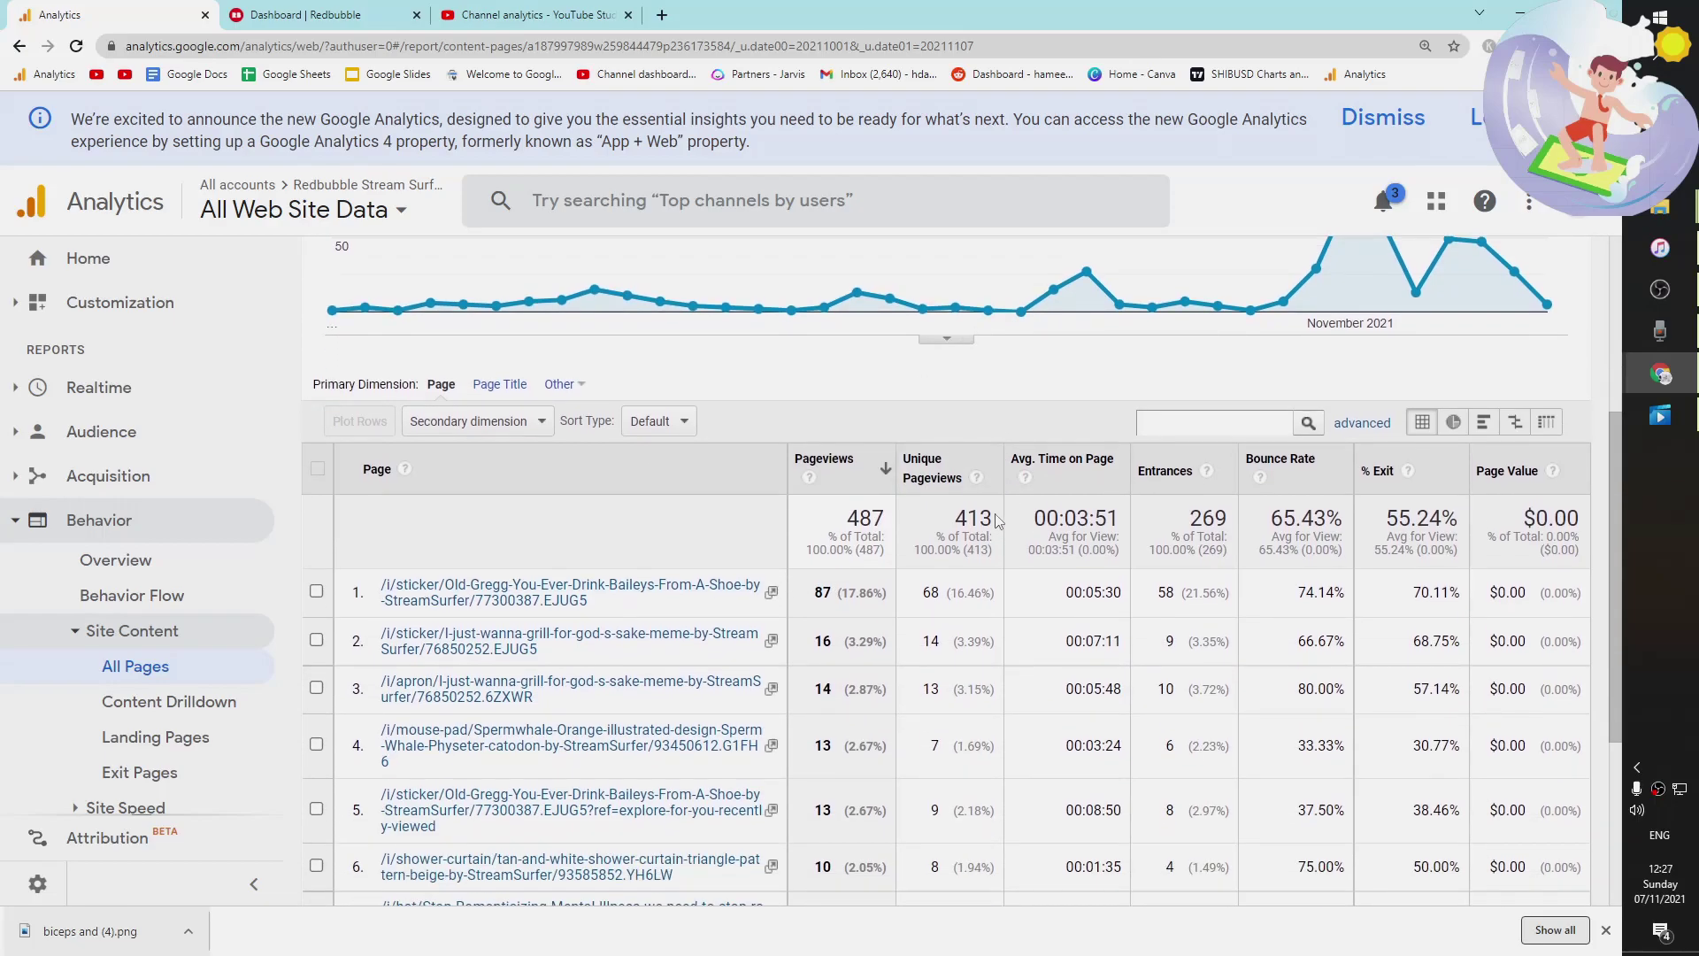
{"action": "scroll", "coordinate": [991, 512], "scroll_direction": "up", "scroll_amount": 1}
Compare with the Redbubble dashboard, then return to the All Pages report.
{"action": "key", "text": "ctrl+Tab"}
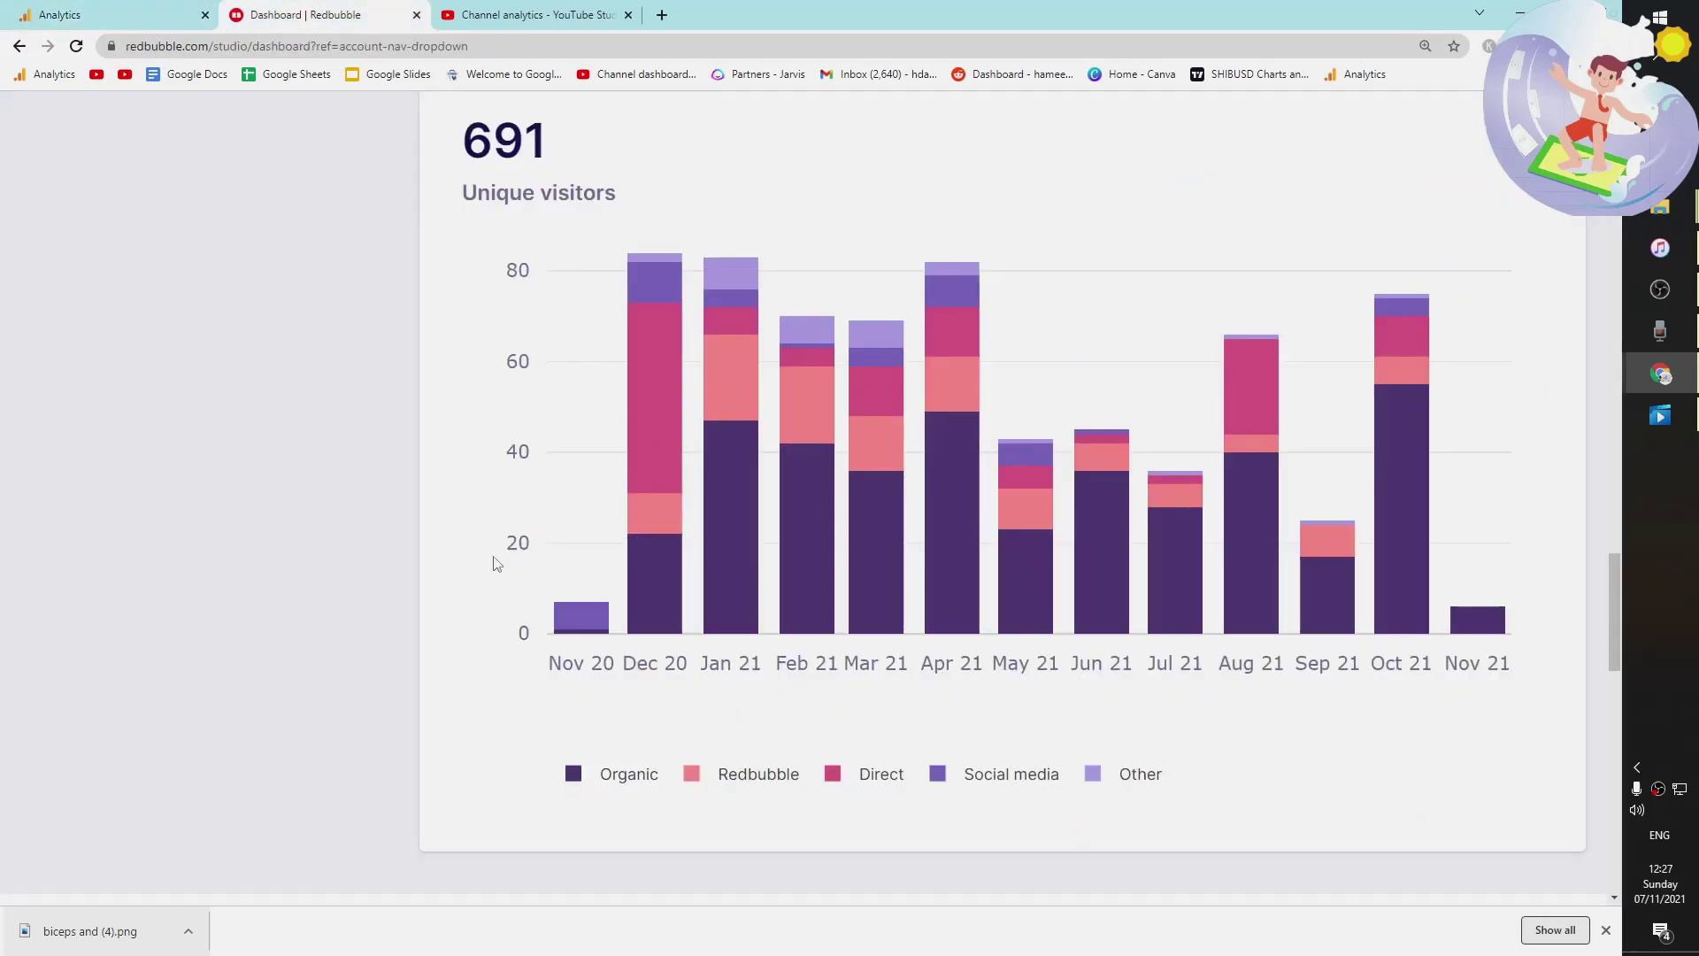
{"action": "scroll", "coordinate": [451, 528], "scroll_direction": "down", "scroll_amount": 5}
{"action": "scroll", "coordinate": [352, 403], "scroll_direction": "up", "scroll_amount": 5}
{"action": "scroll", "coordinate": [346, 521], "scroll_direction": "down", "scroll_amount": 4}
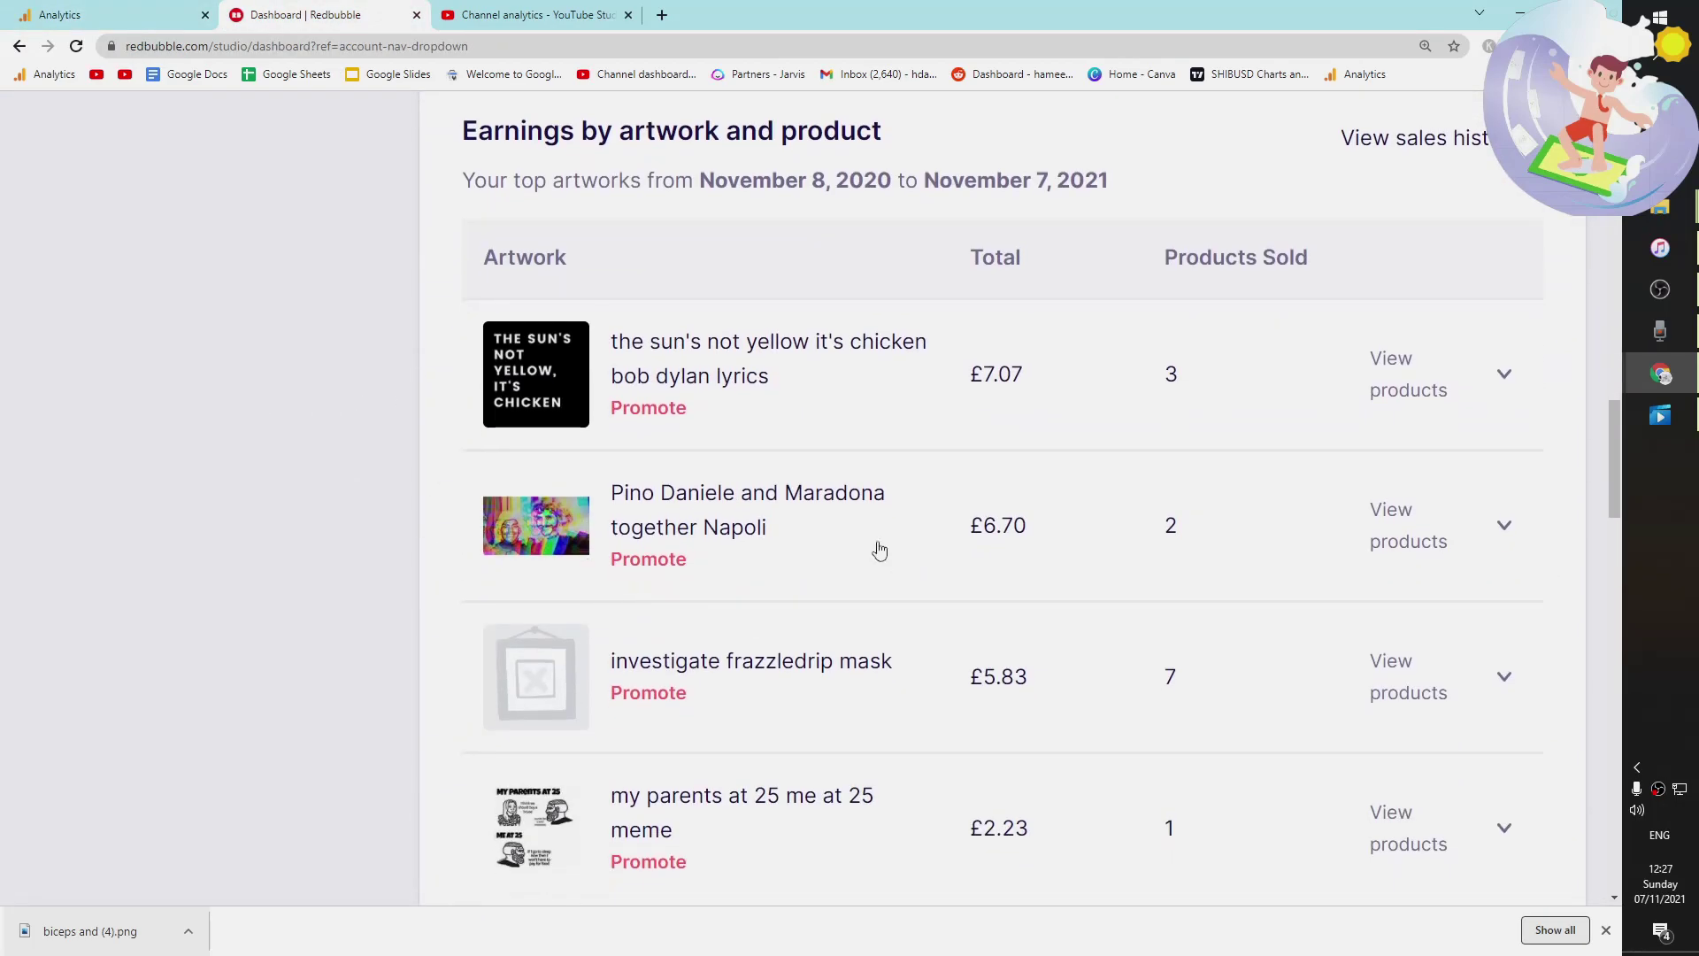
{"action": "left_click", "coordinate": [146, 9]}
{"action": "scroll", "coordinate": [1068, 616], "scroll_direction": "down", "scroll_amount": 2}
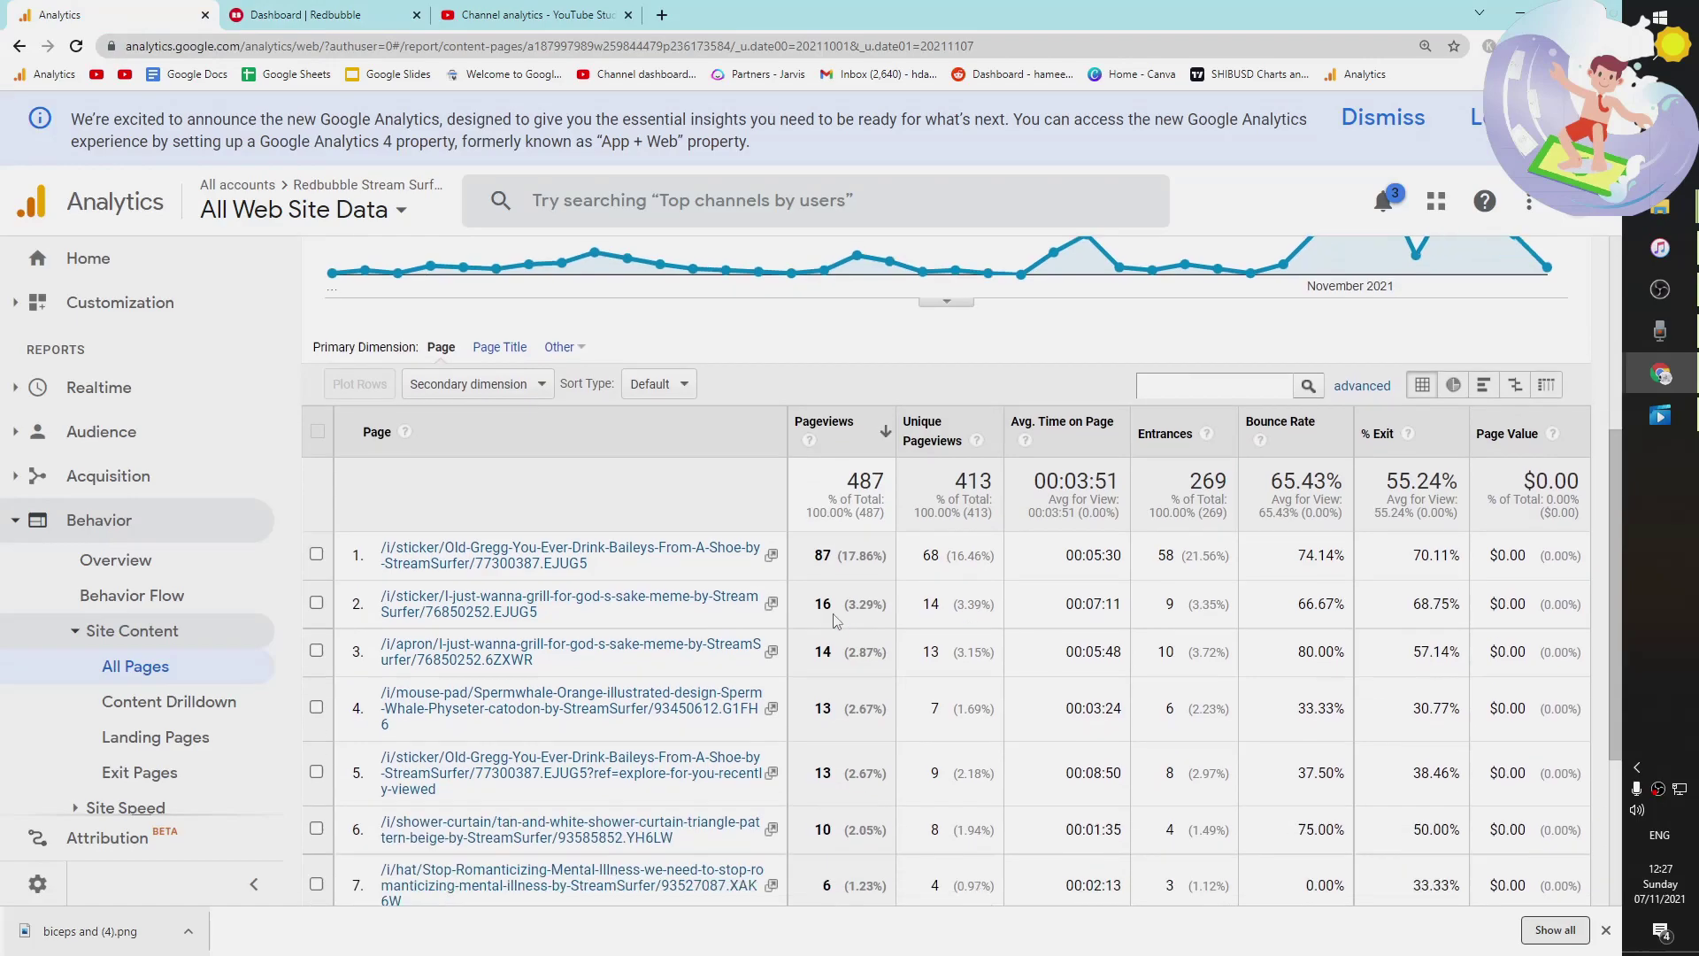
{"action": "scroll", "coordinate": [1068, 617], "scroll_direction": "up", "scroll_amount": 3}
{"action": "scroll", "coordinate": [610, 590], "scroll_direction": "down", "scroll_amount": 2}
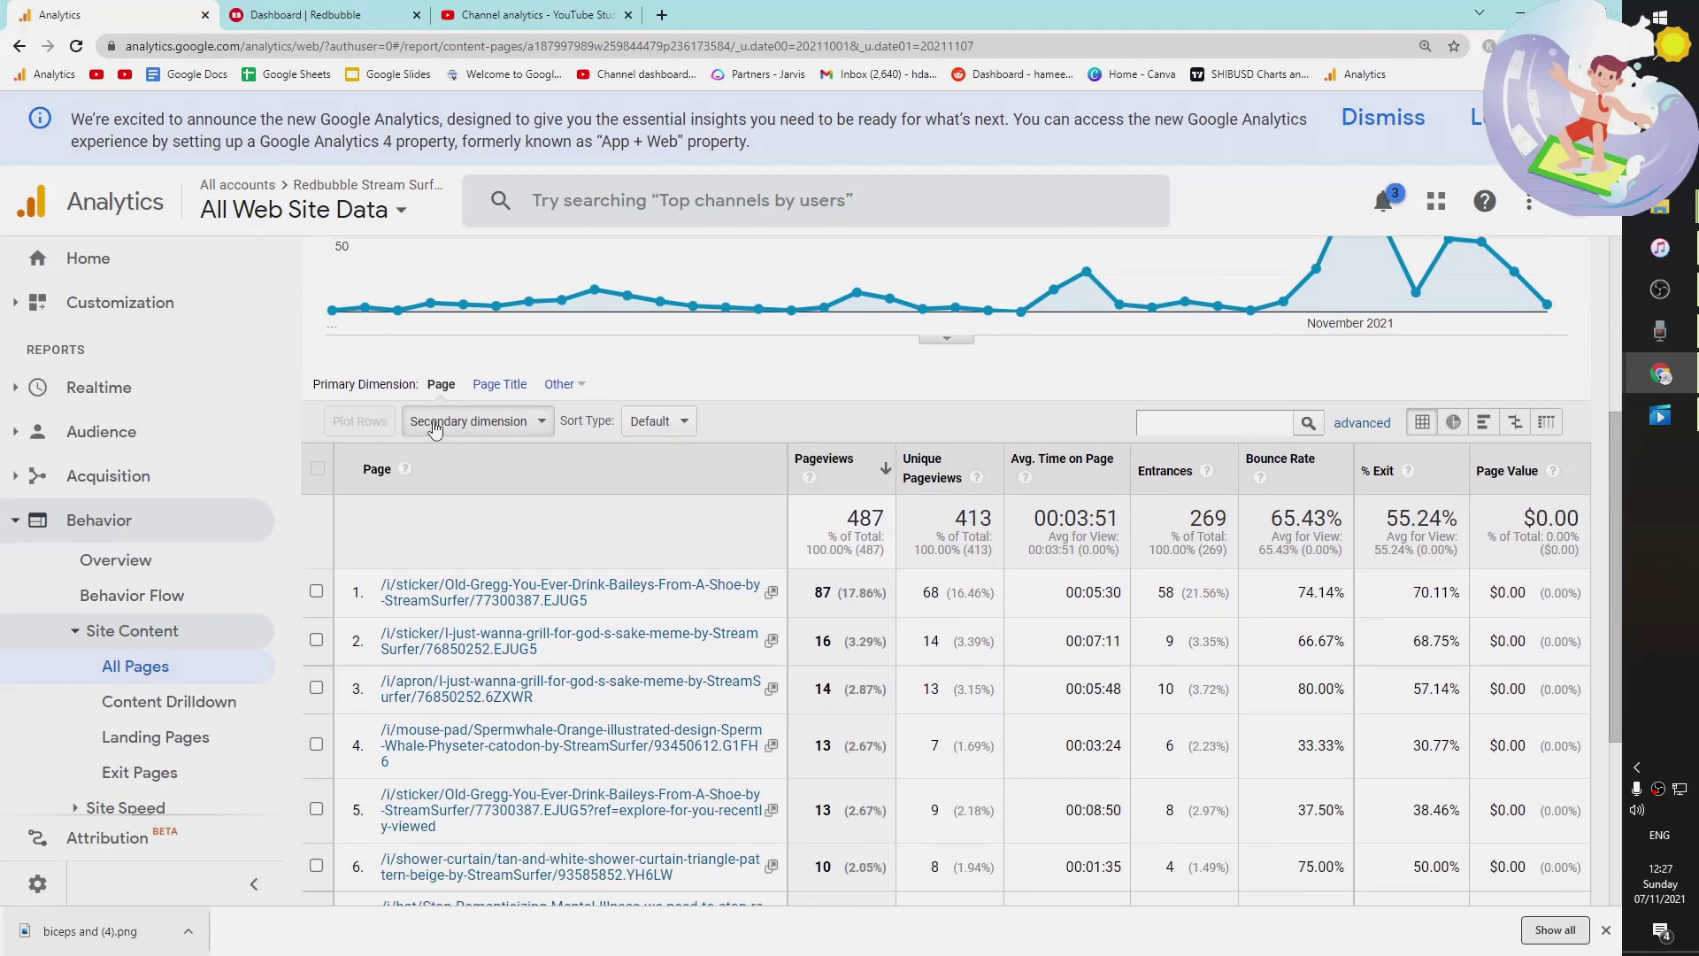
{"action": "left_click", "coordinate": [517, 423]}
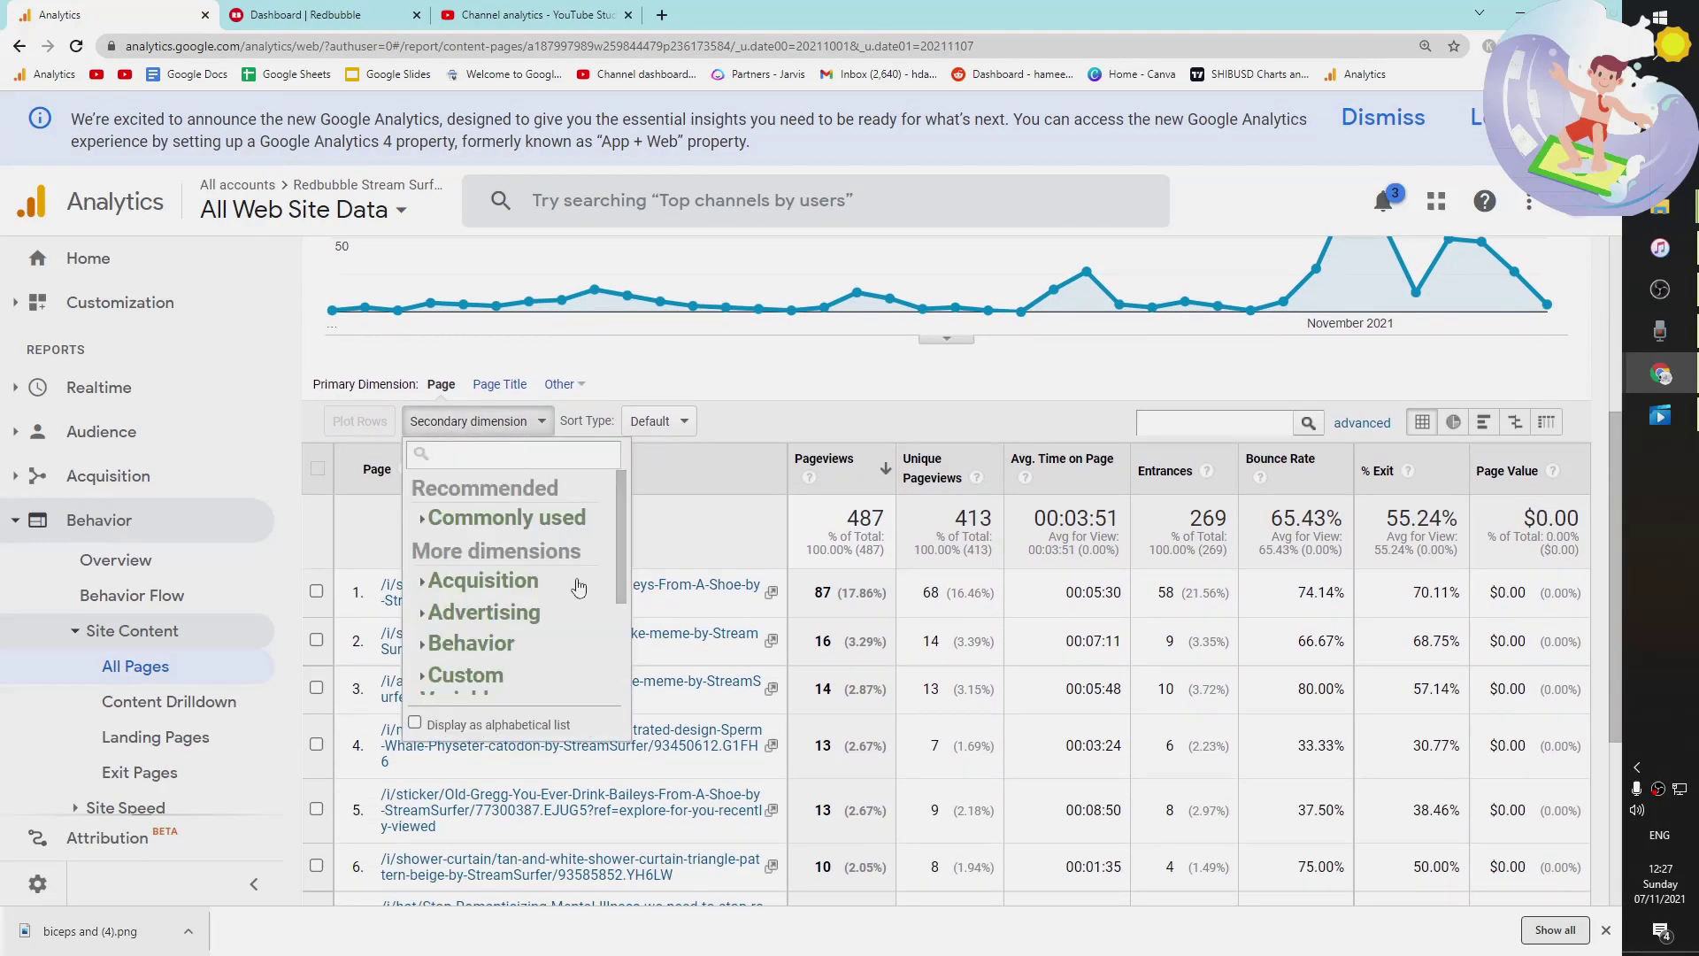
{"action": "scroll", "coordinate": [578, 588], "scroll_direction": "down", "scroll_amount": 3}
{"action": "scroll", "coordinate": [575, 602], "scroll_direction": "up", "scroll_amount": 3}
{"action": "left_click", "coordinate": [500, 595]}
{"action": "scroll", "coordinate": [531, 611], "scroll_direction": "down", "scroll_amount": 3}
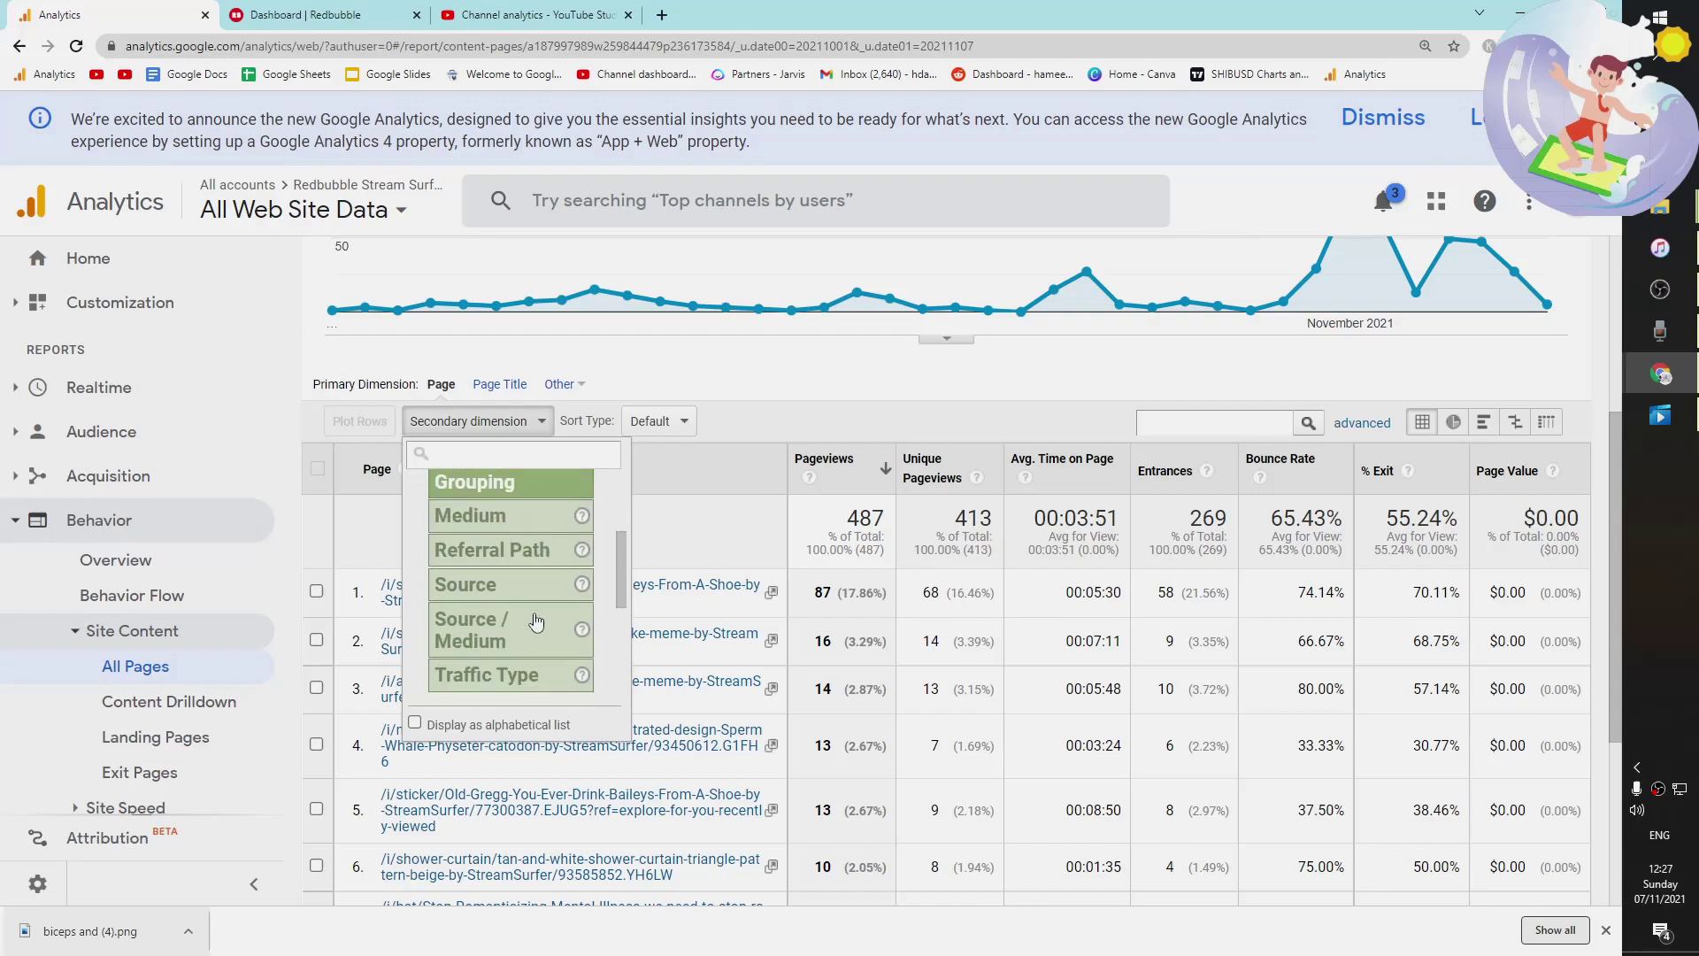
{"action": "left_click", "coordinate": [550, 631]}
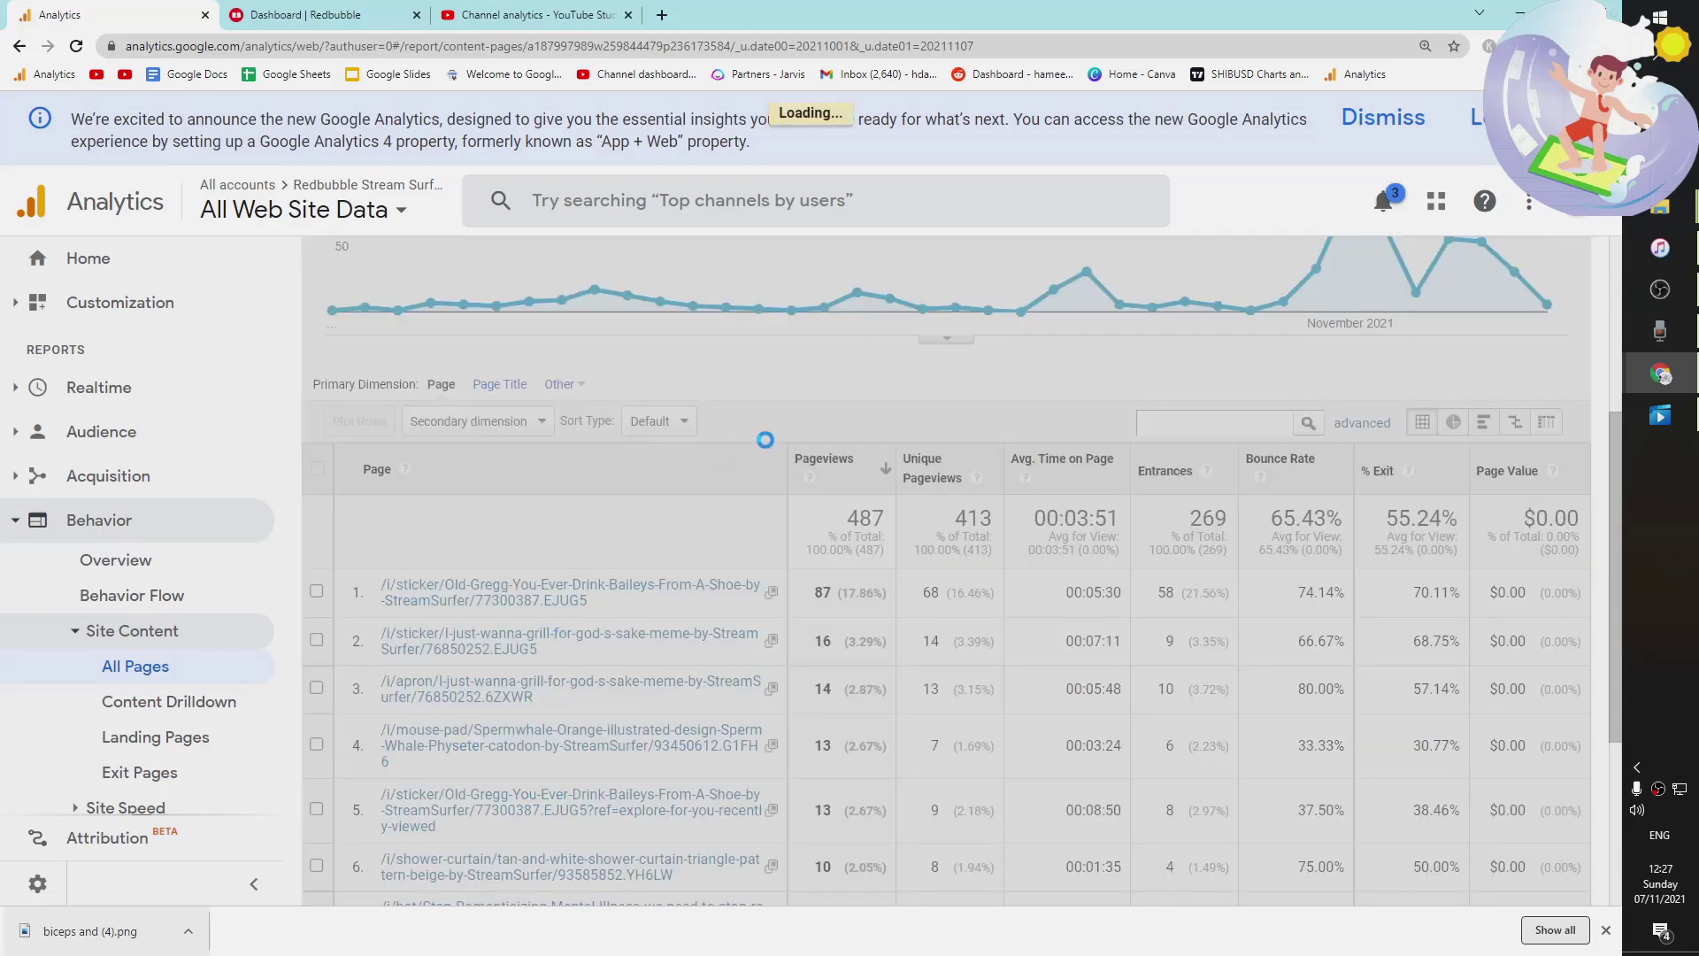
{"action": "scroll", "coordinate": [905, 410], "scroll_direction": "down", "scroll_amount": 1}
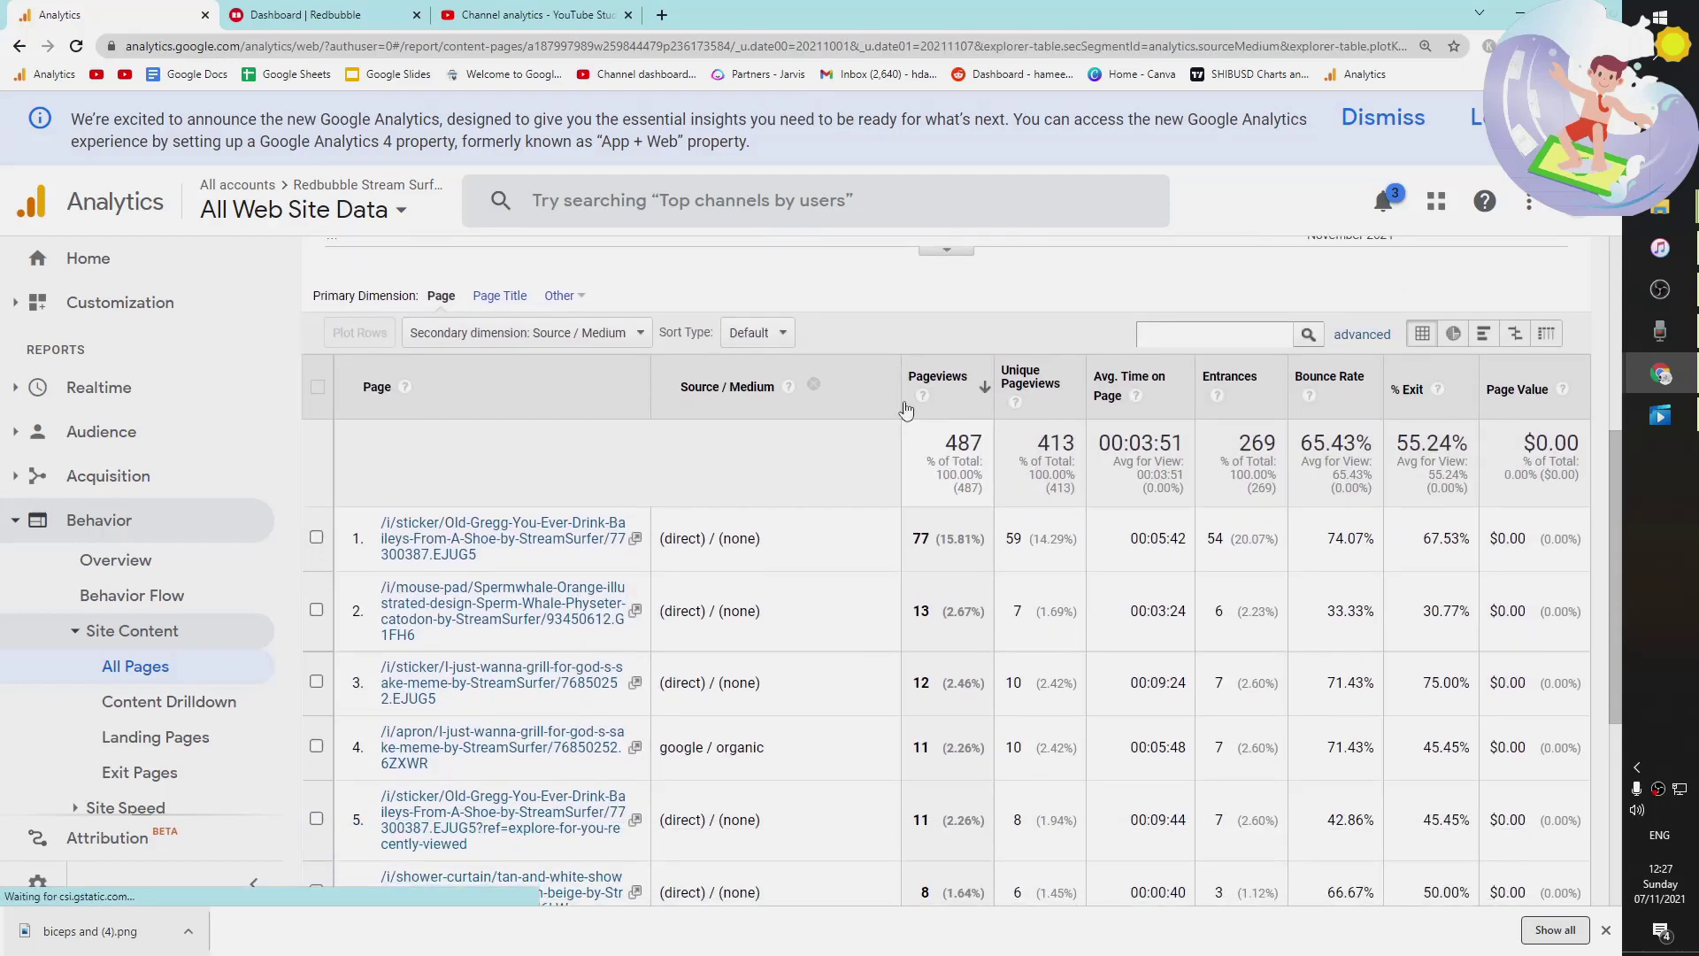
{"action": "scroll", "coordinate": [820, 495], "scroll_direction": "down", "scroll_amount": 2}
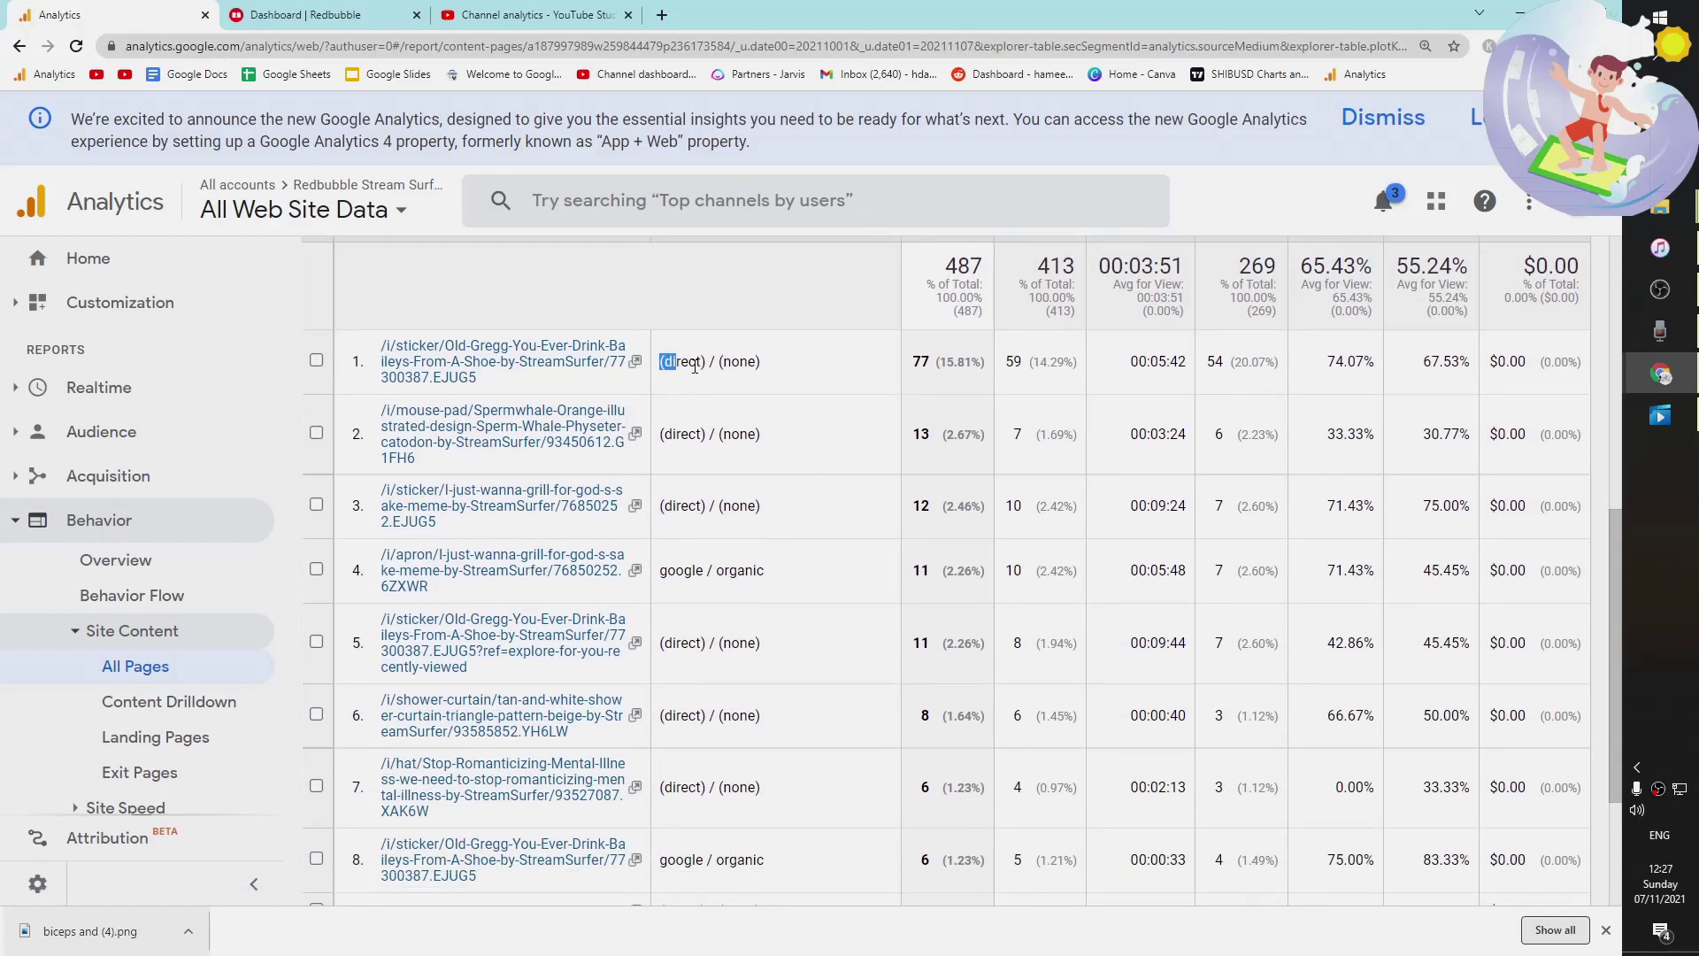
{"action": "left_click", "coordinate": [824, 370]}
{"action": "left_click_drag", "start_coordinate": [717, 368], "coordinate": [648, 382]}
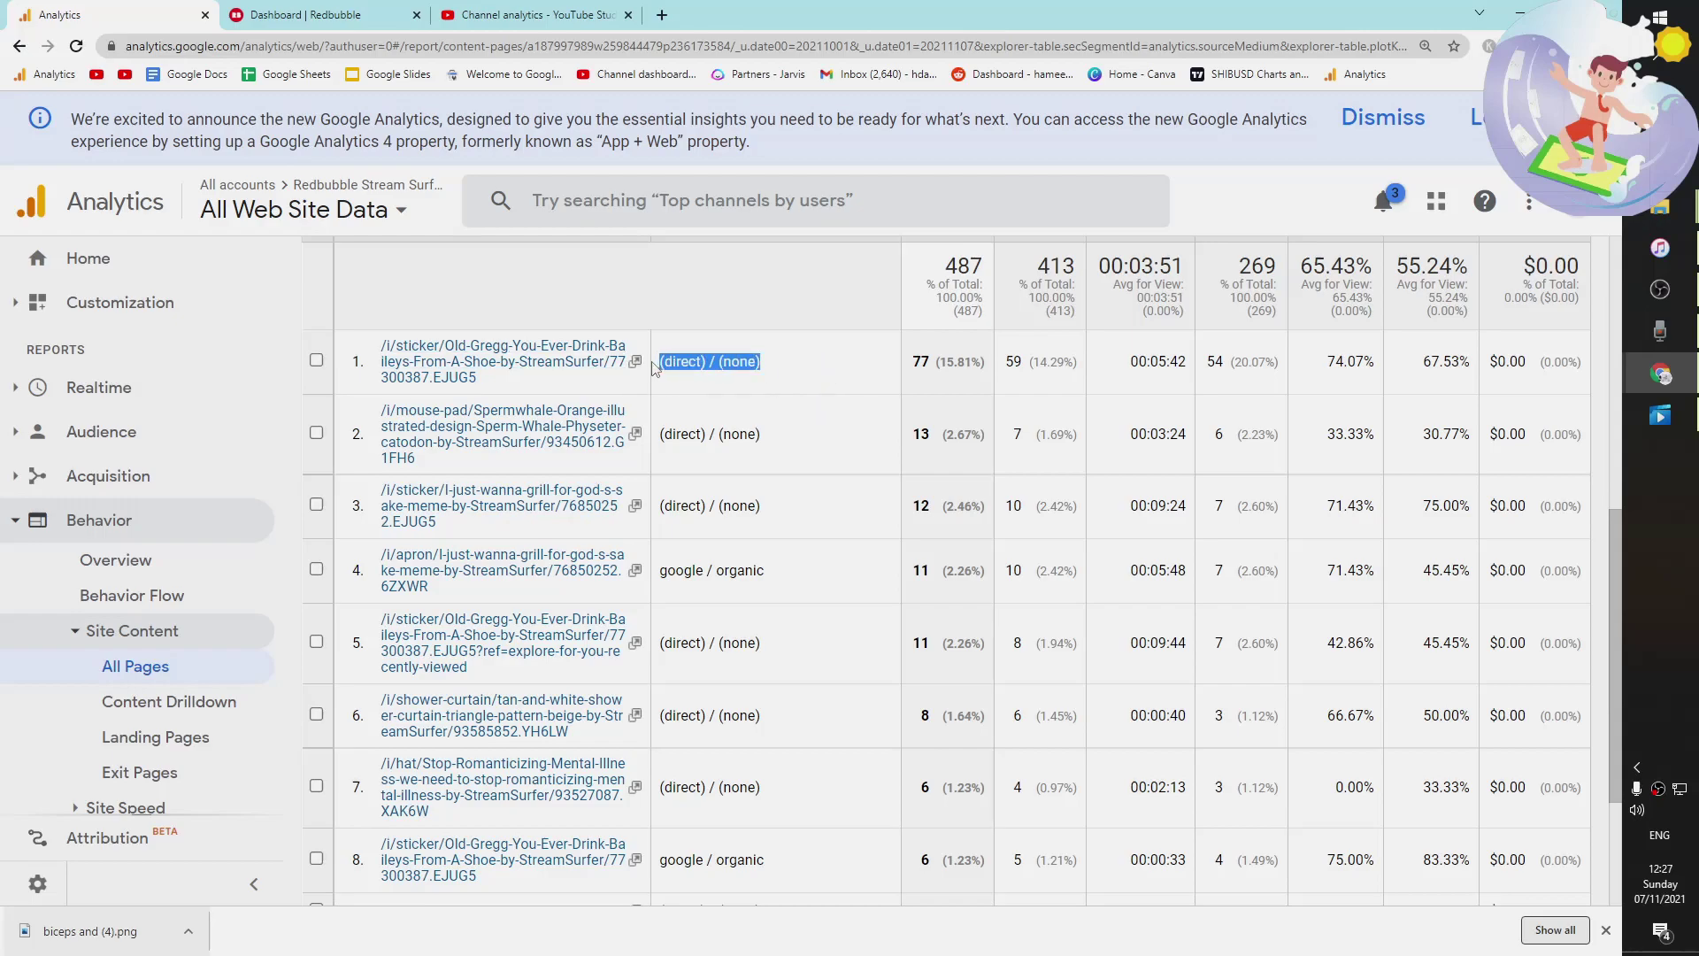
{"action": "left_click", "coordinate": [812, 373]}
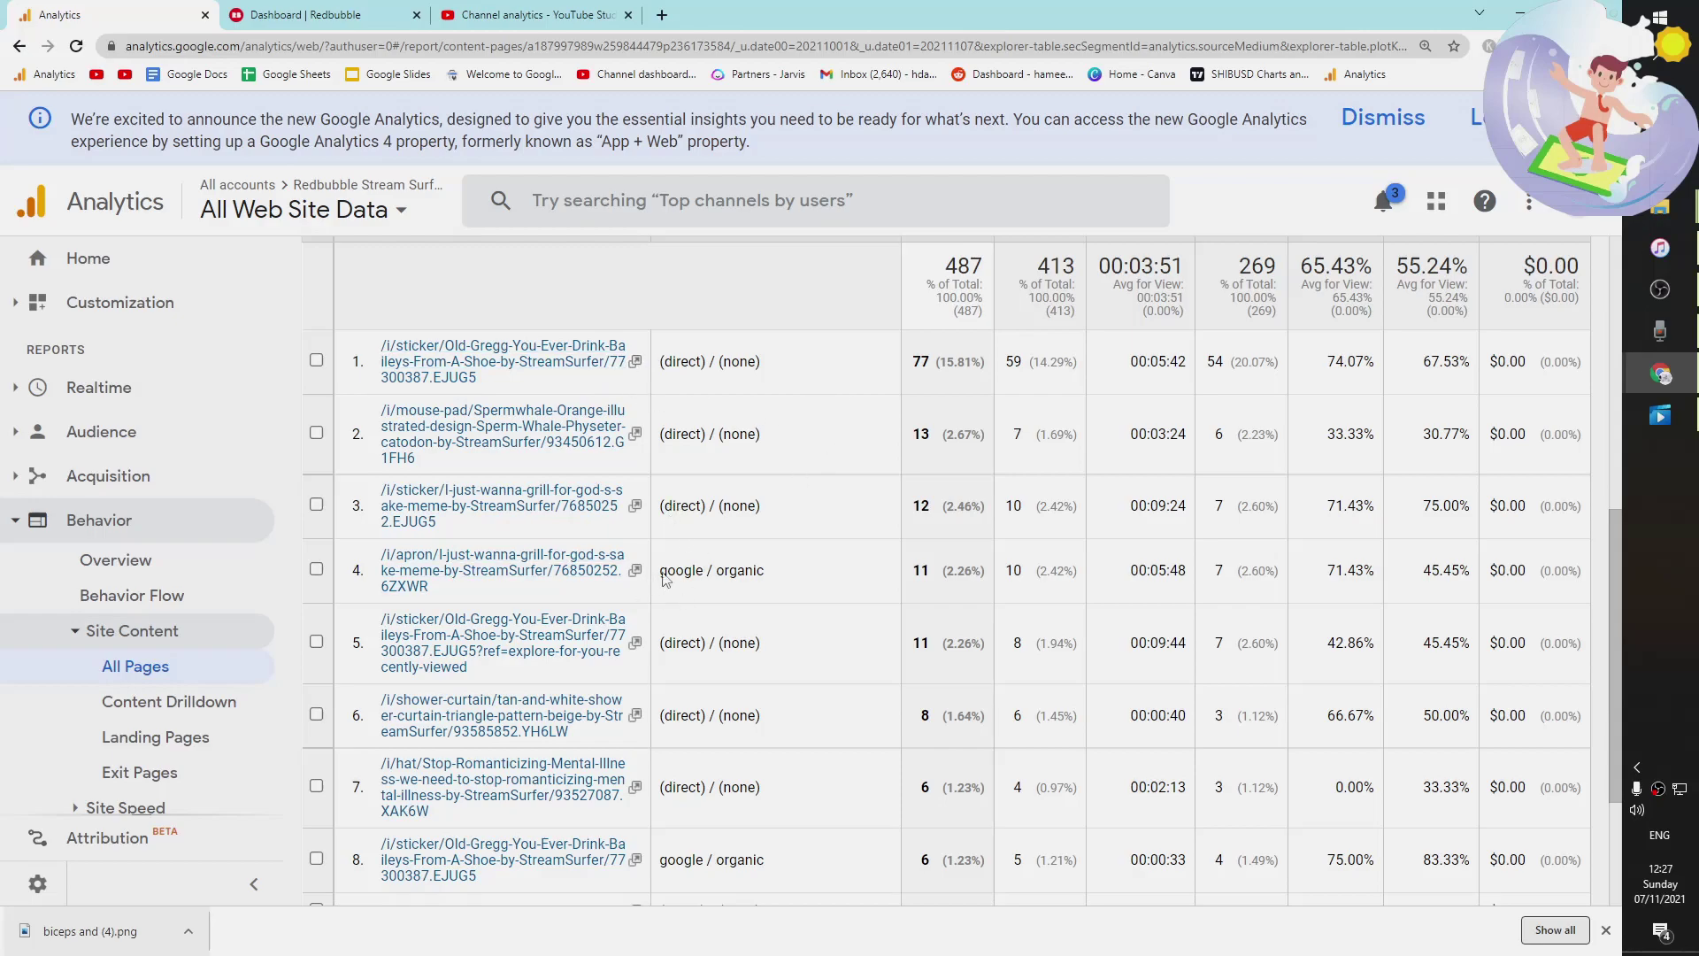
{"action": "left_click", "coordinate": [785, 590]}
{"action": "scroll", "coordinate": [796, 595], "scroll_direction": "down", "scroll_amount": 2}
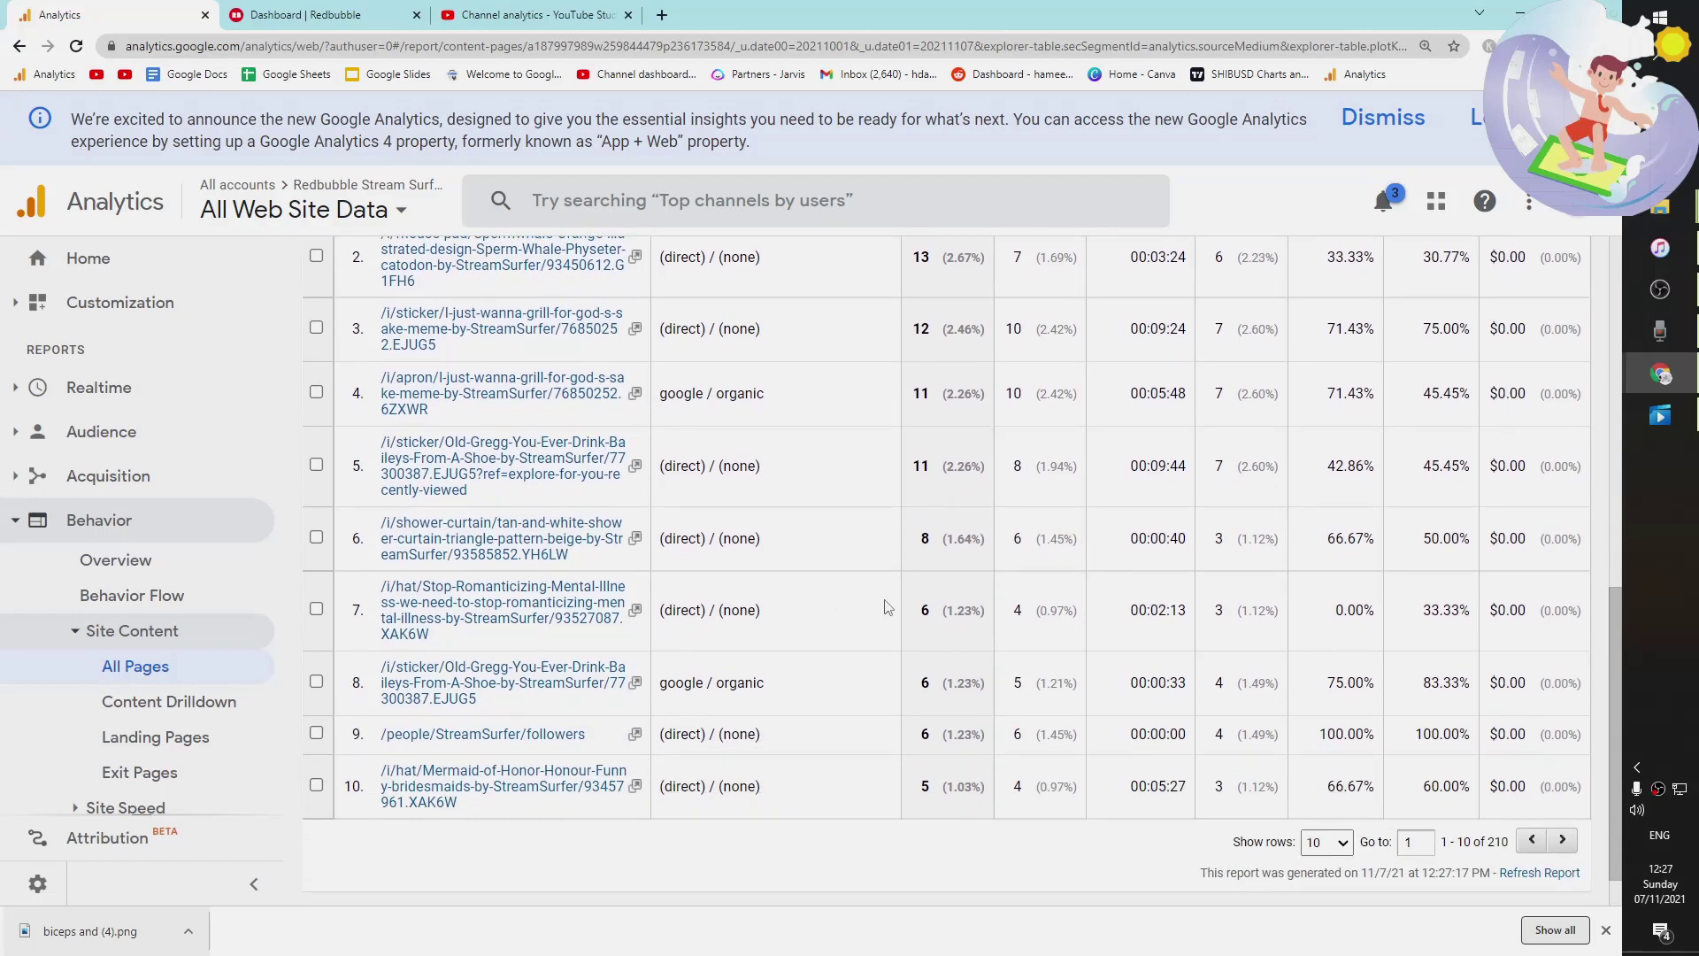
Show 250 rows in the All Pages table and browse the list.
{"action": "left_click", "coordinate": [1331, 842]}
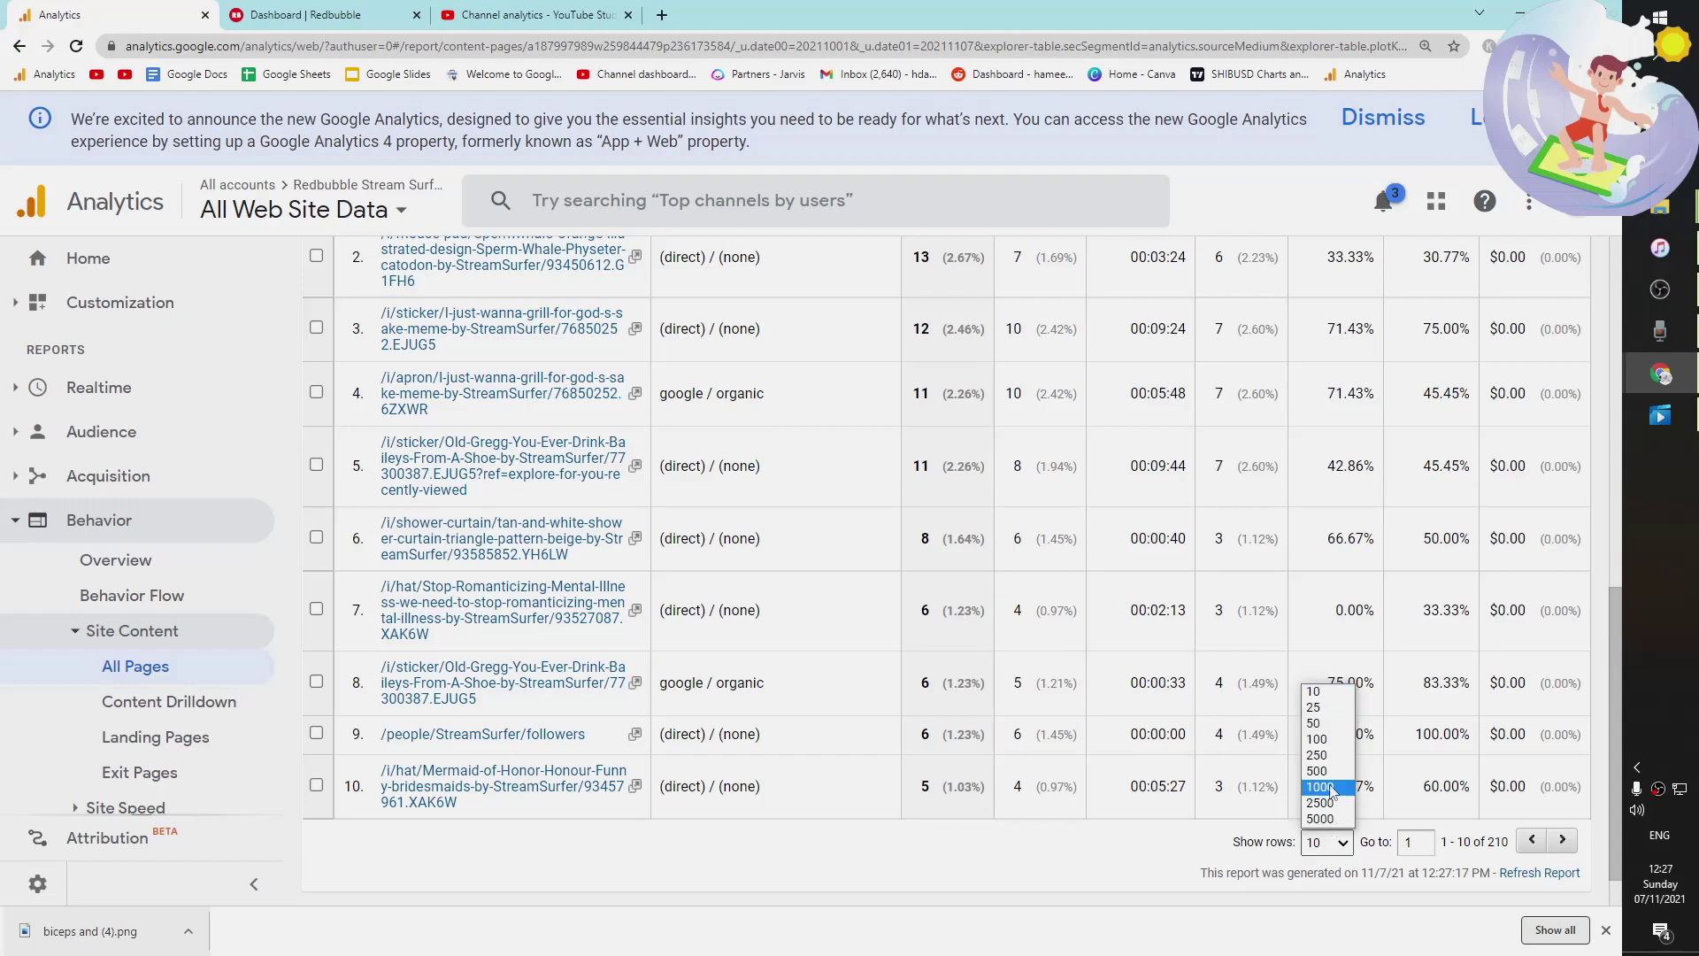
{"action": "left_click", "coordinate": [1316, 757]}
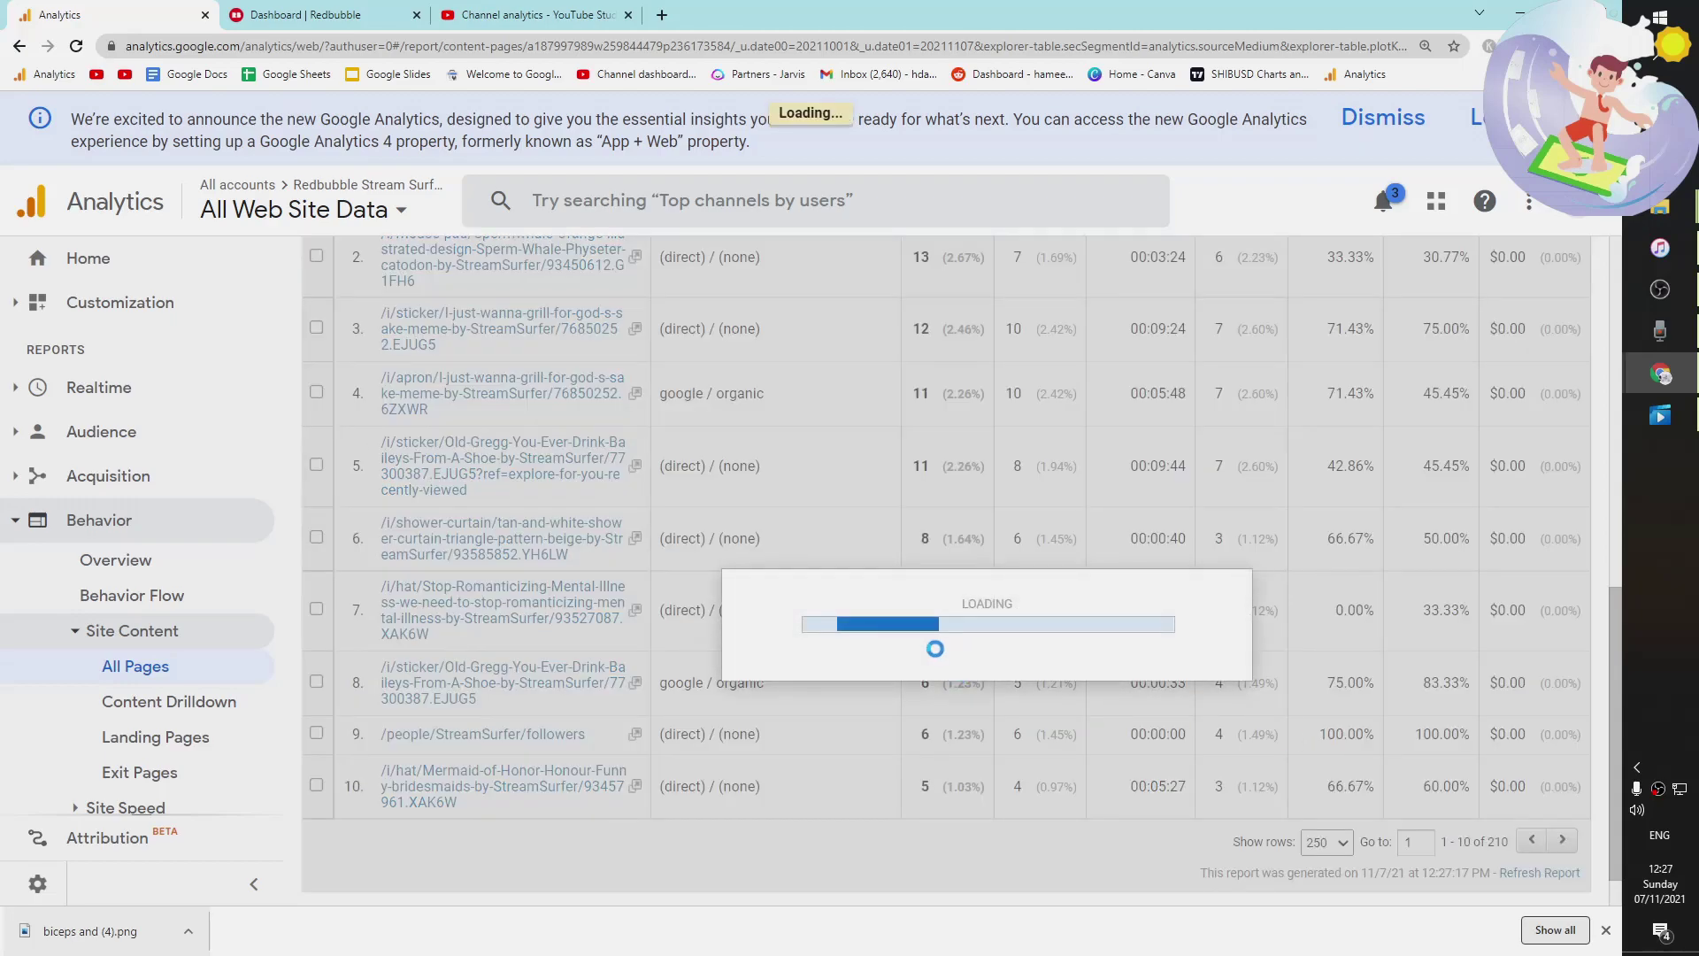
{"action": "scroll", "coordinate": [811, 624], "scroll_direction": "down", "scroll_amount": 15}
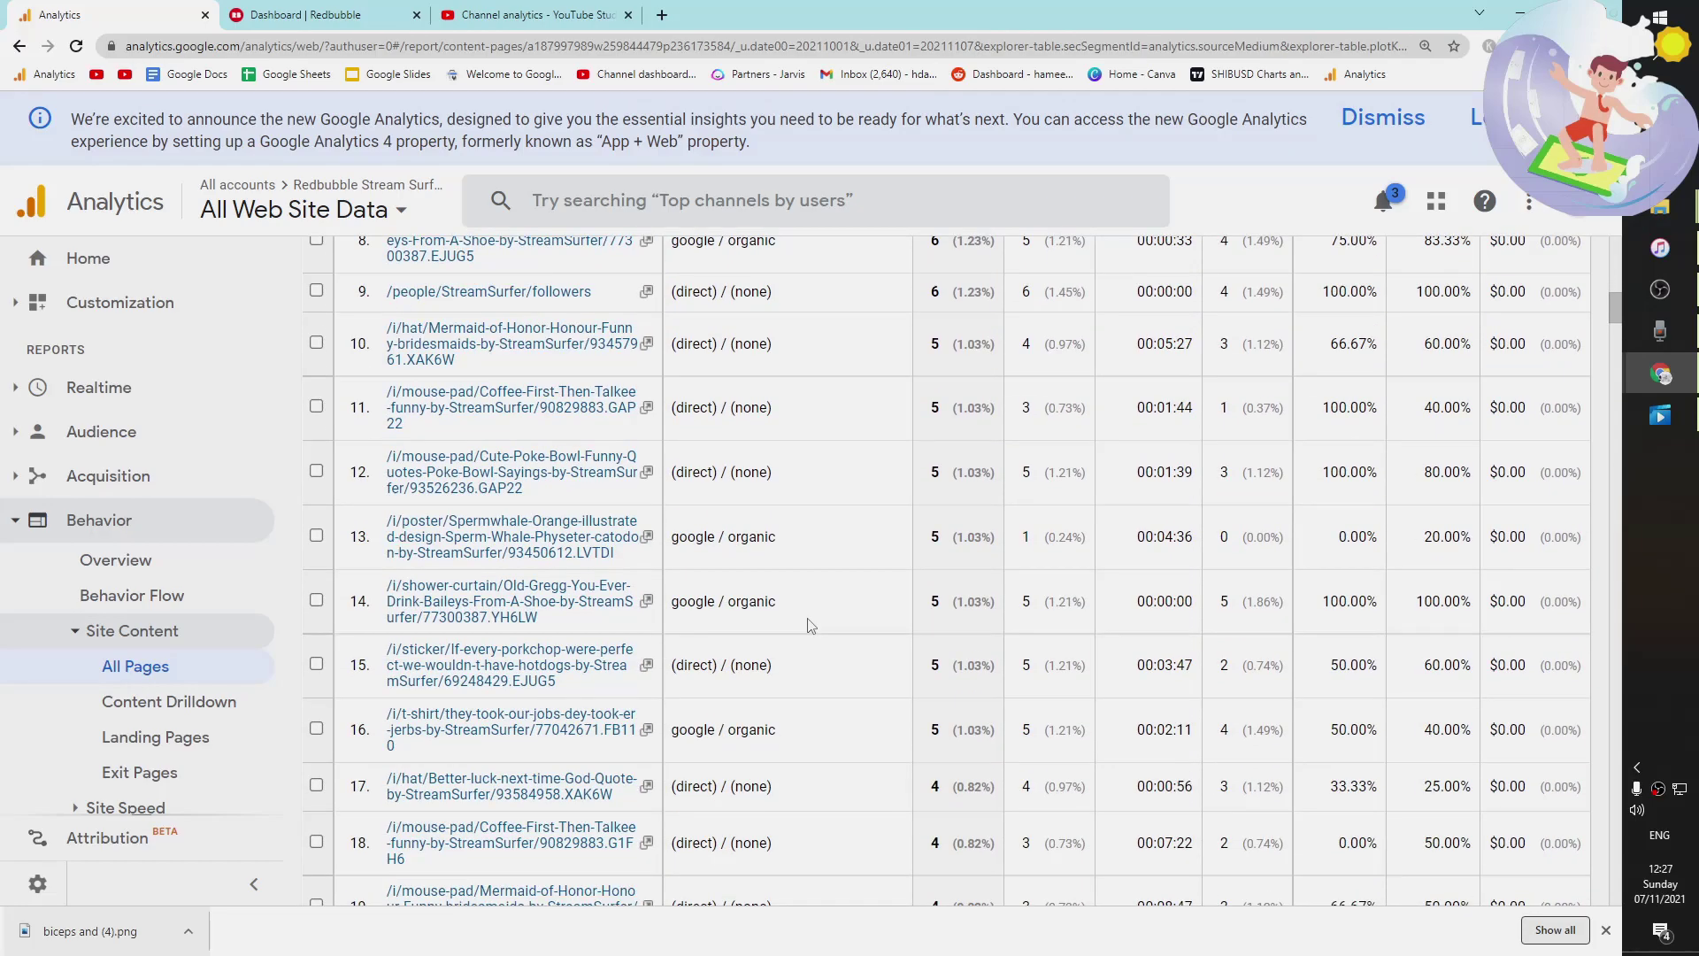
{"action": "scroll", "coordinate": [811, 624], "scroll_direction": "down", "scroll_amount": 10}
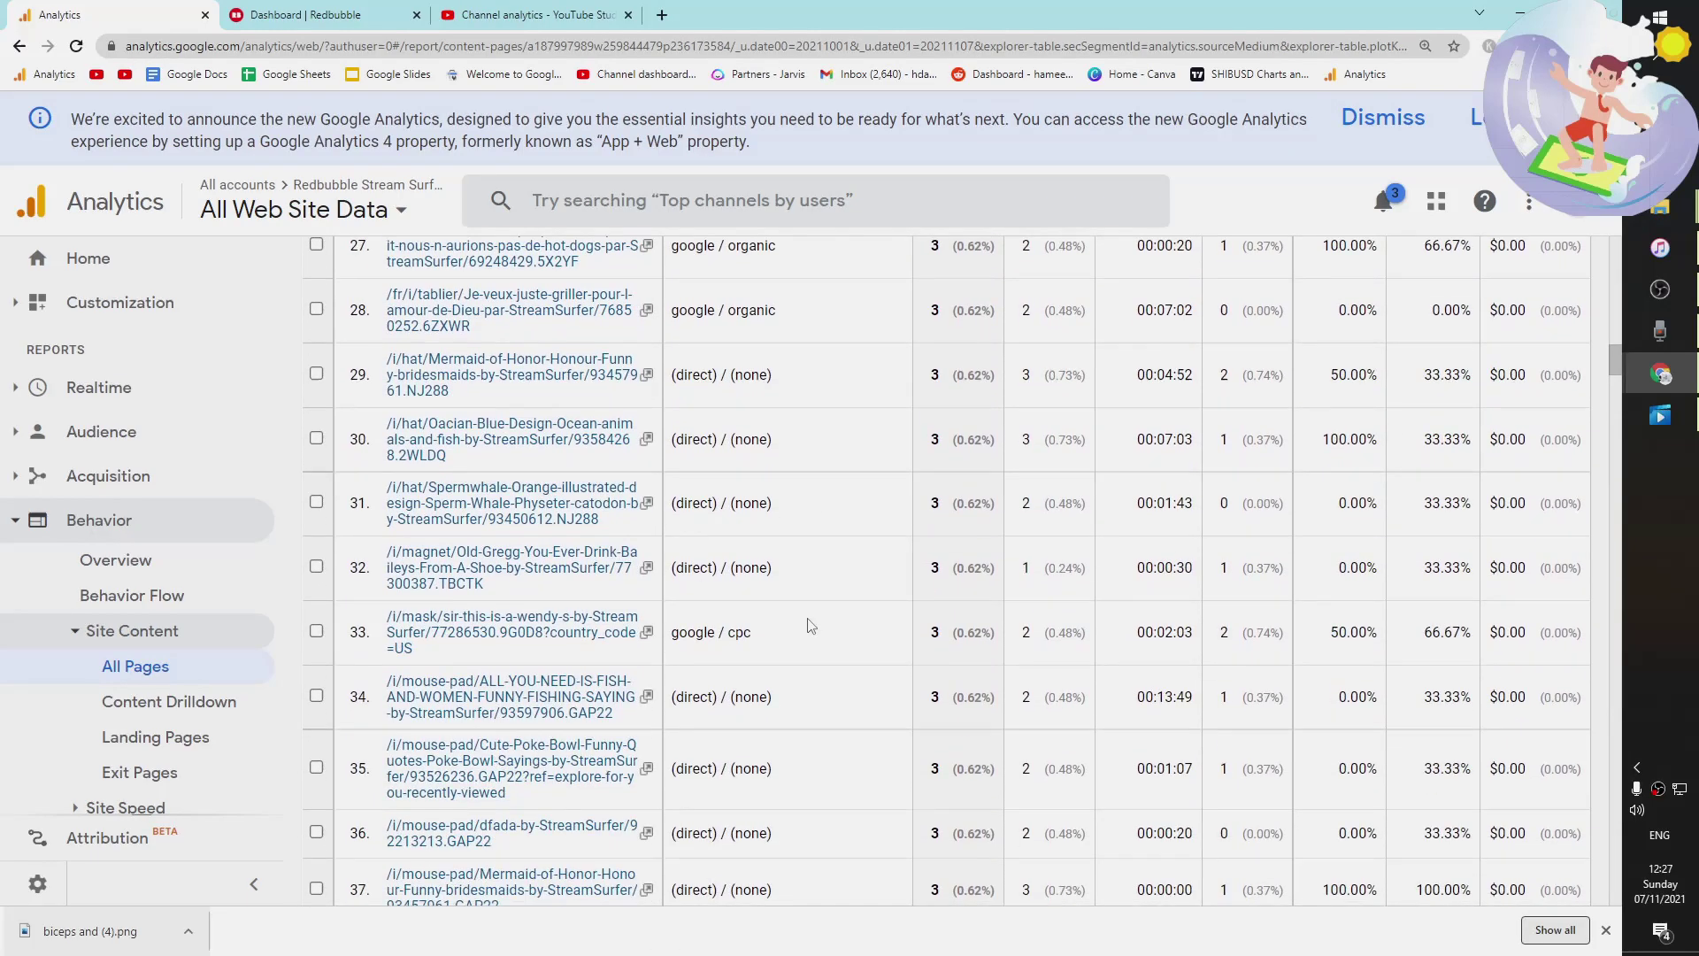
{"action": "scroll", "coordinate": [806, 623], "scroll_direction": "up", "scroll_amount": 20}
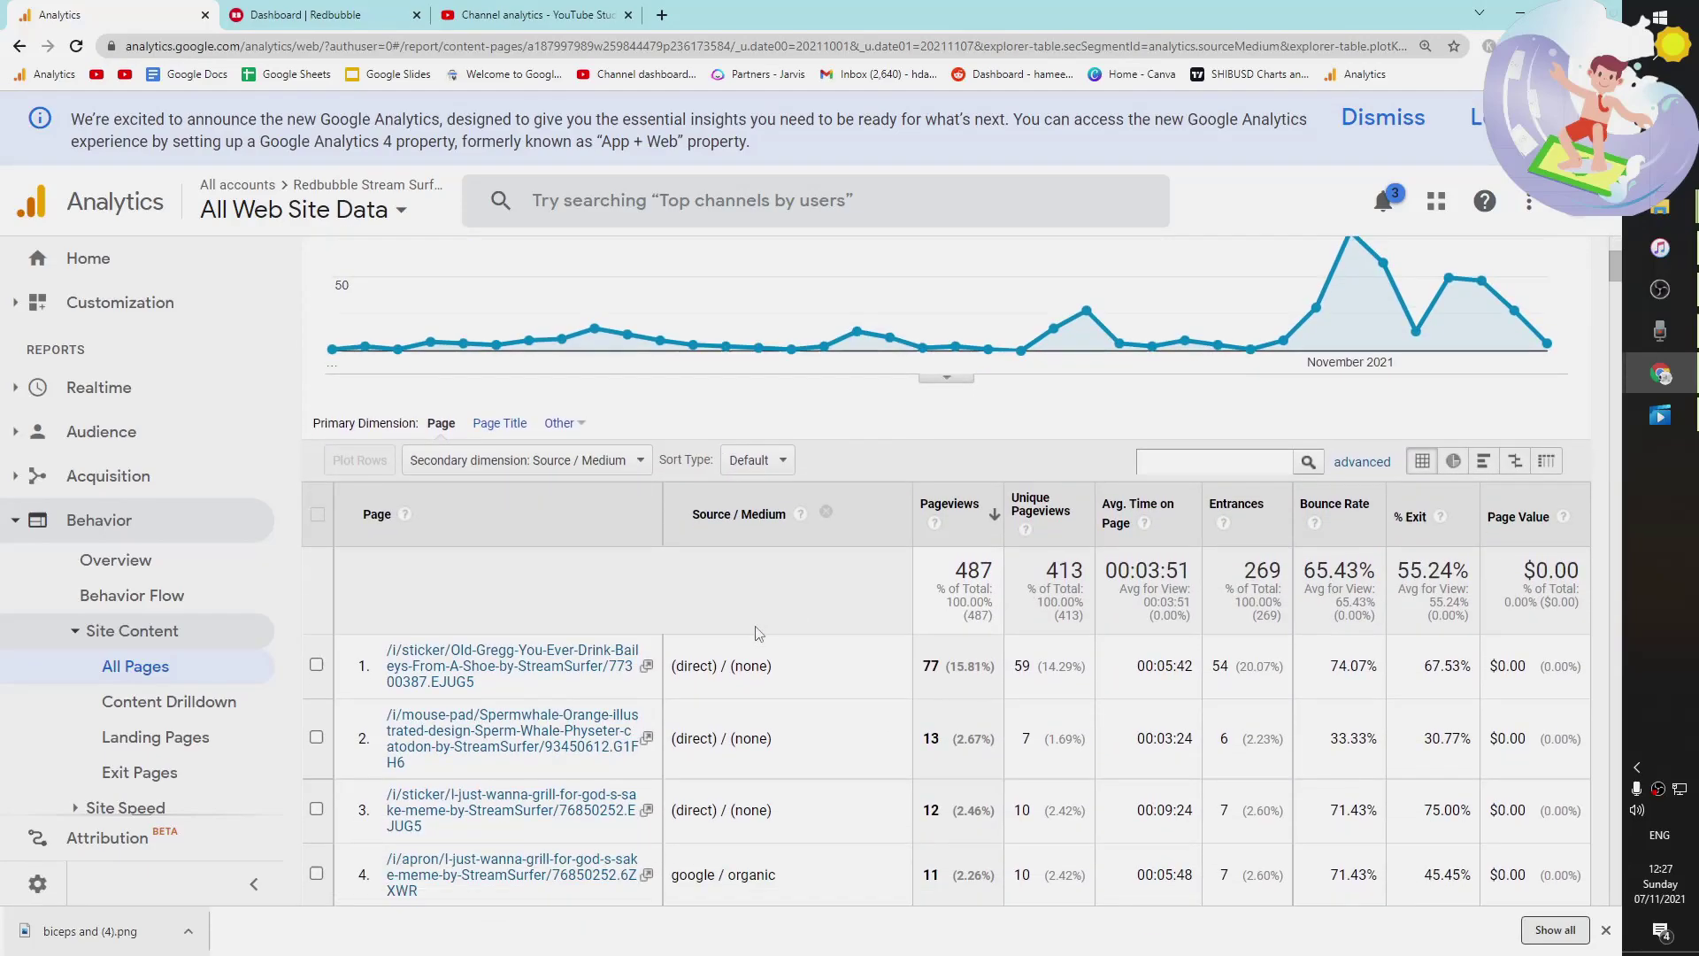
{"action": "scroll", "coordinate": [759, 633], "scroll_direction": "down", "scroll_amount": 15}
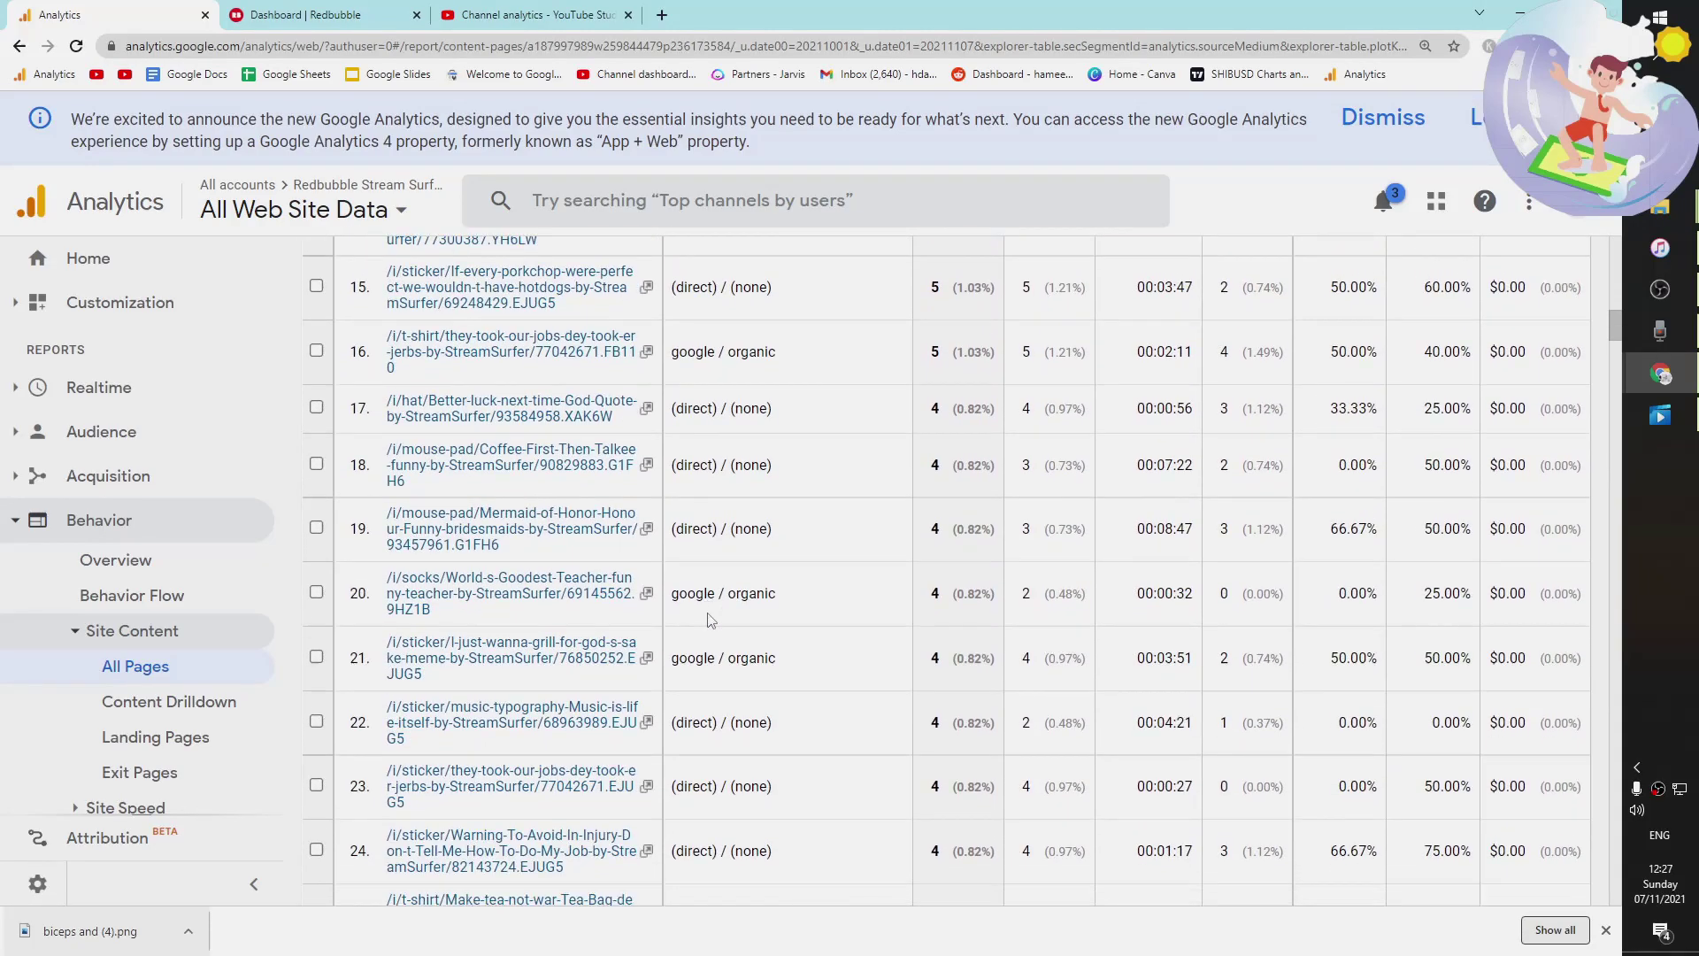
{"action": "scroll", "coordinate": [710, 621], "scroll_direction": "down", "scroll_amount": 16}
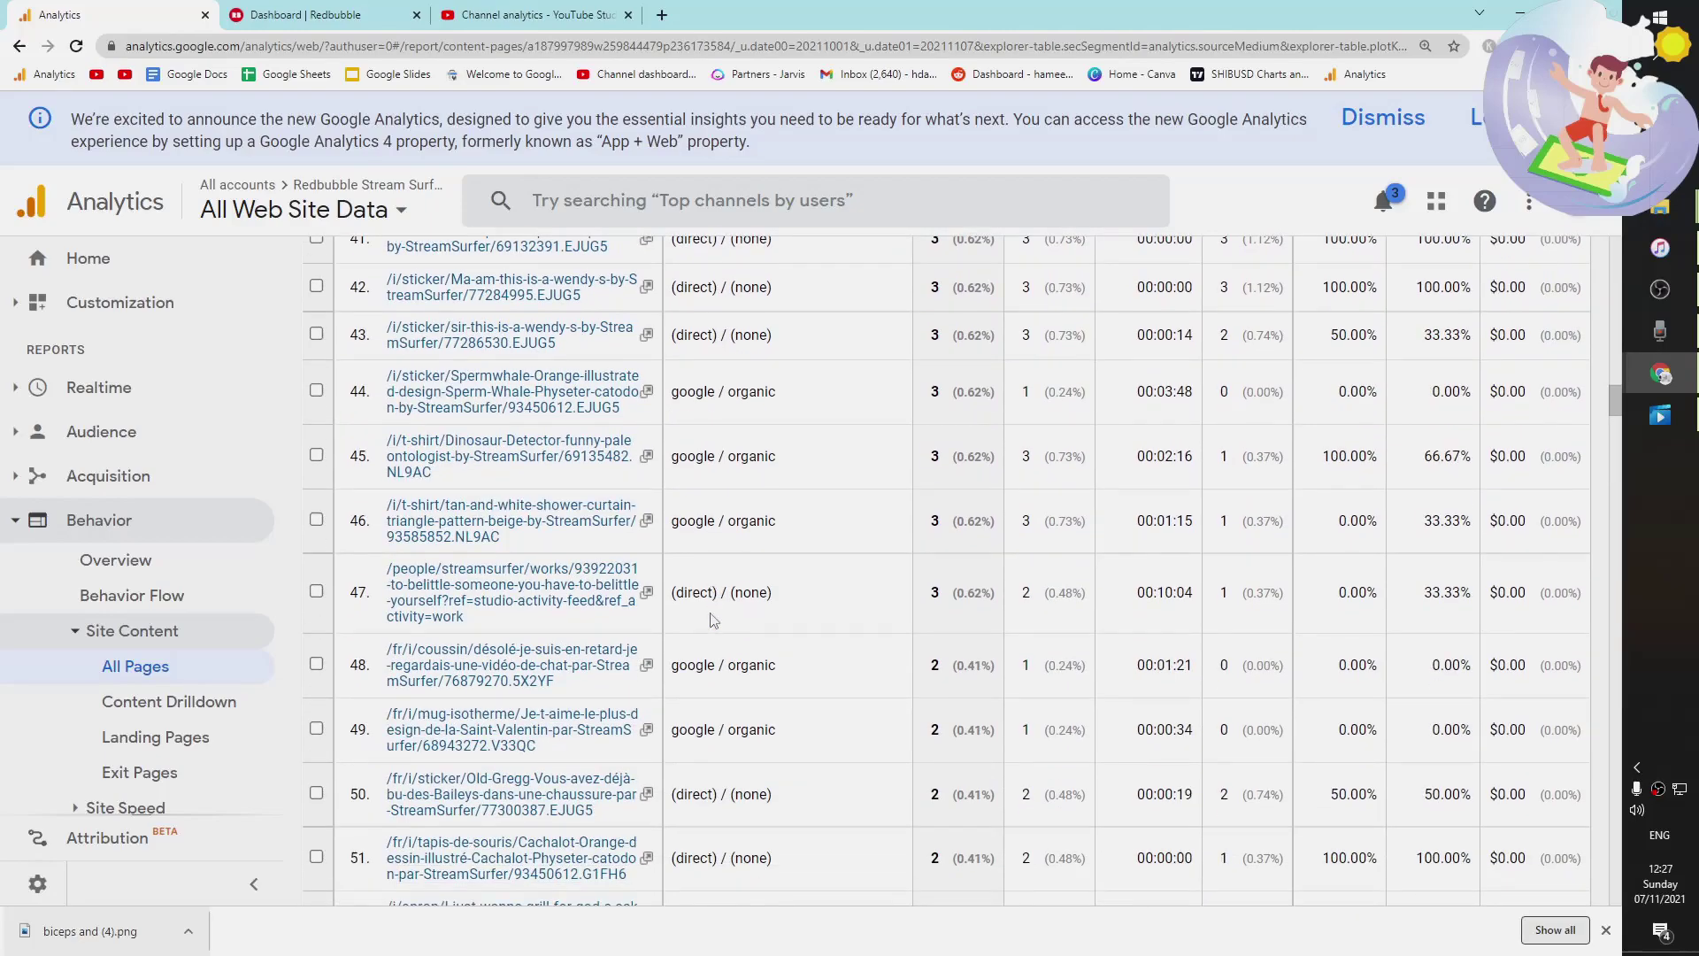
{"action": "scroll", "coordinate": [713, 619], "scroll_direction": "up", "scroll_amount": 20}
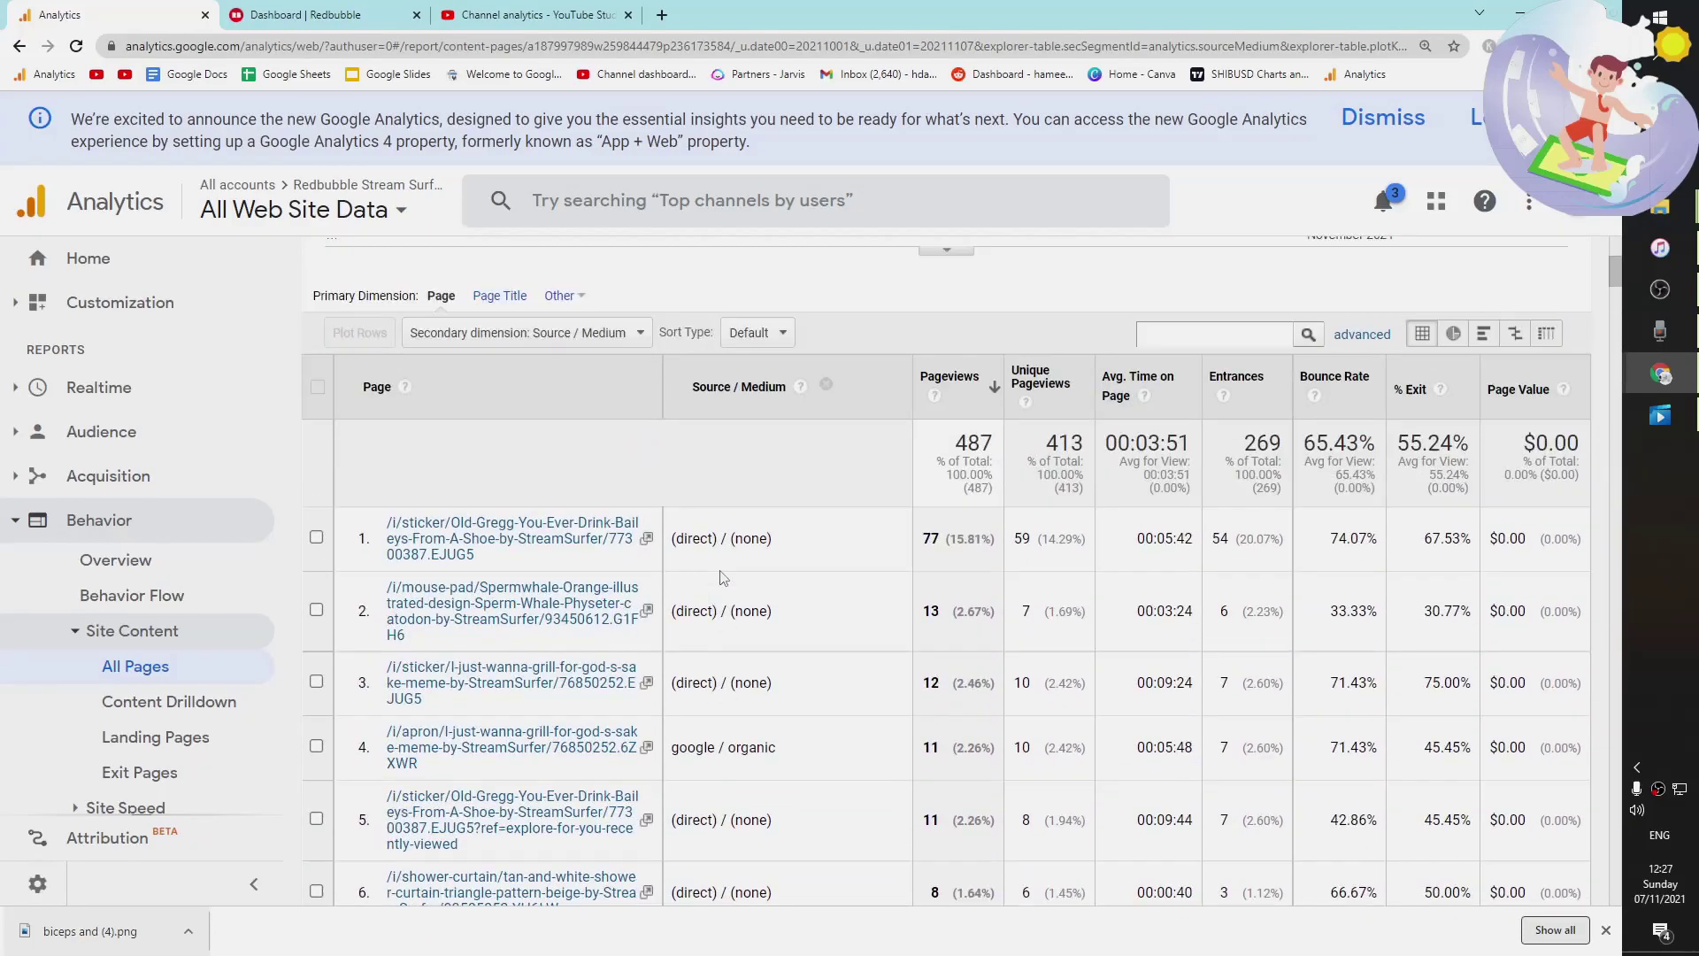
{"action": "scroll", "coordinate": [721, 577], "scroll_direction": "up", "scroll_amount": 2}
{"action": "scroll", "coordinate": [708, 610], "scroll_direction": "down", "scroll_amount": 6}
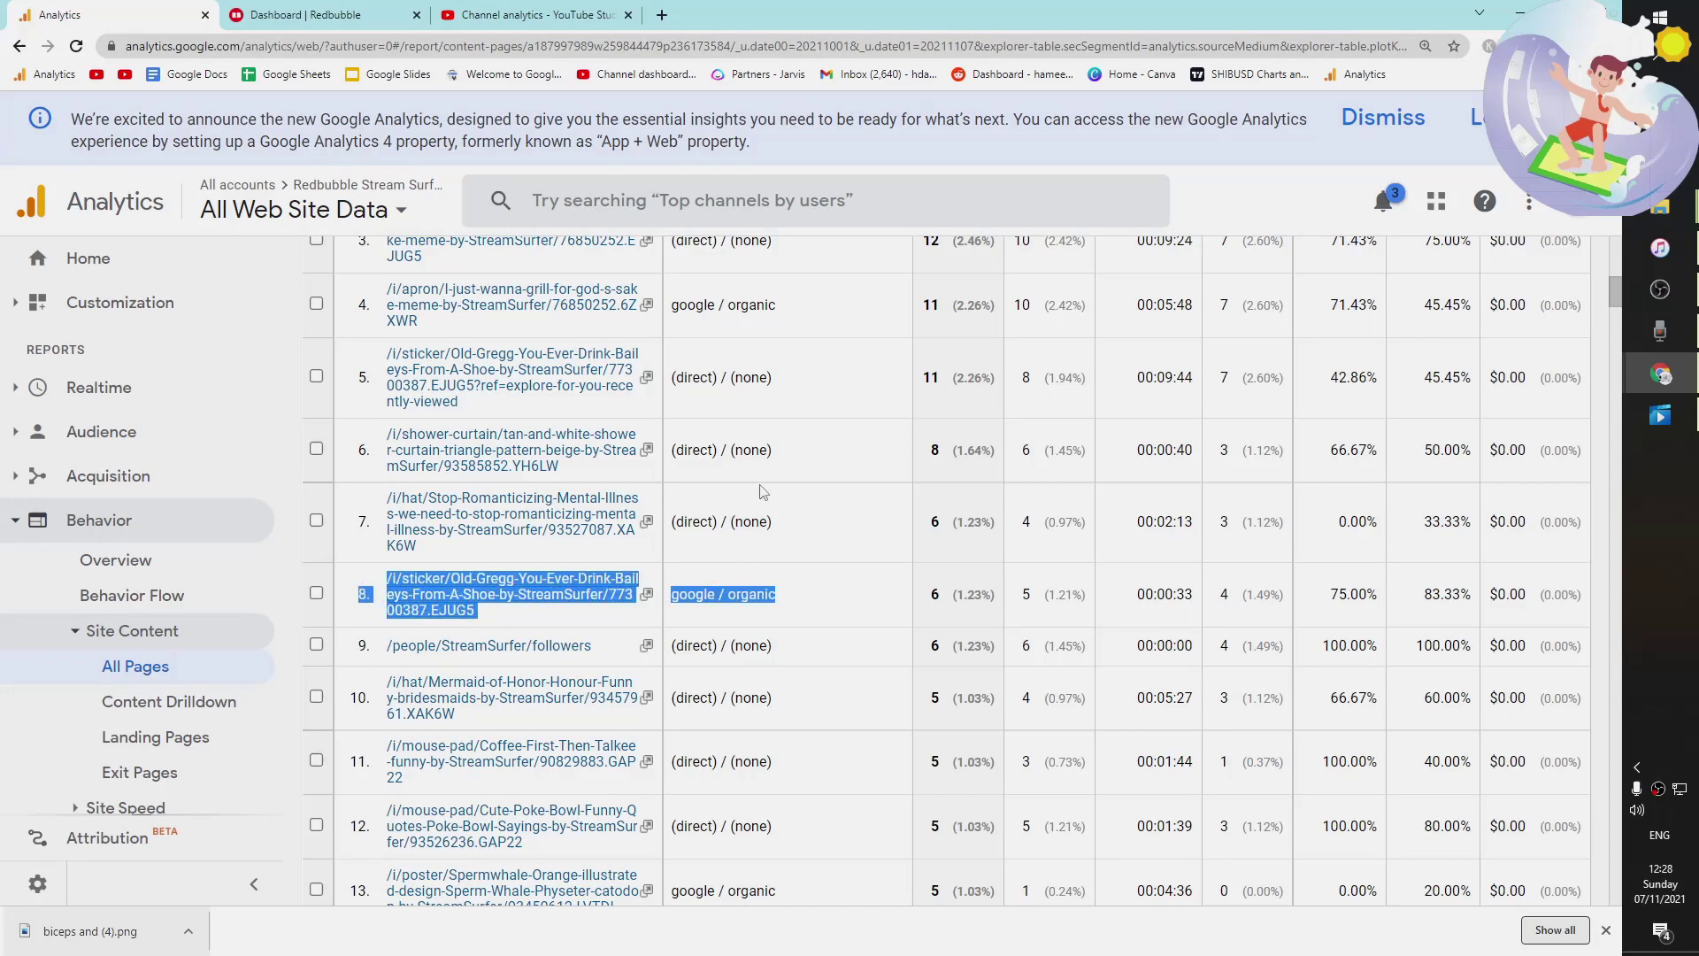
{"action": "scroll", "coordinate": [770, 460], "scroll_direction": "up", "scroll_amount": 1}
Highlight row 13's poster page with google / organic source and open it in a new window.
{"action": "left_click_drag", "start_coordinate": [791, 398], "coordinate": [358, 393]}
{"action": "scroll", "coordinate": [795, 531], "scroll_direction": "down", "scroll_amount": 1}
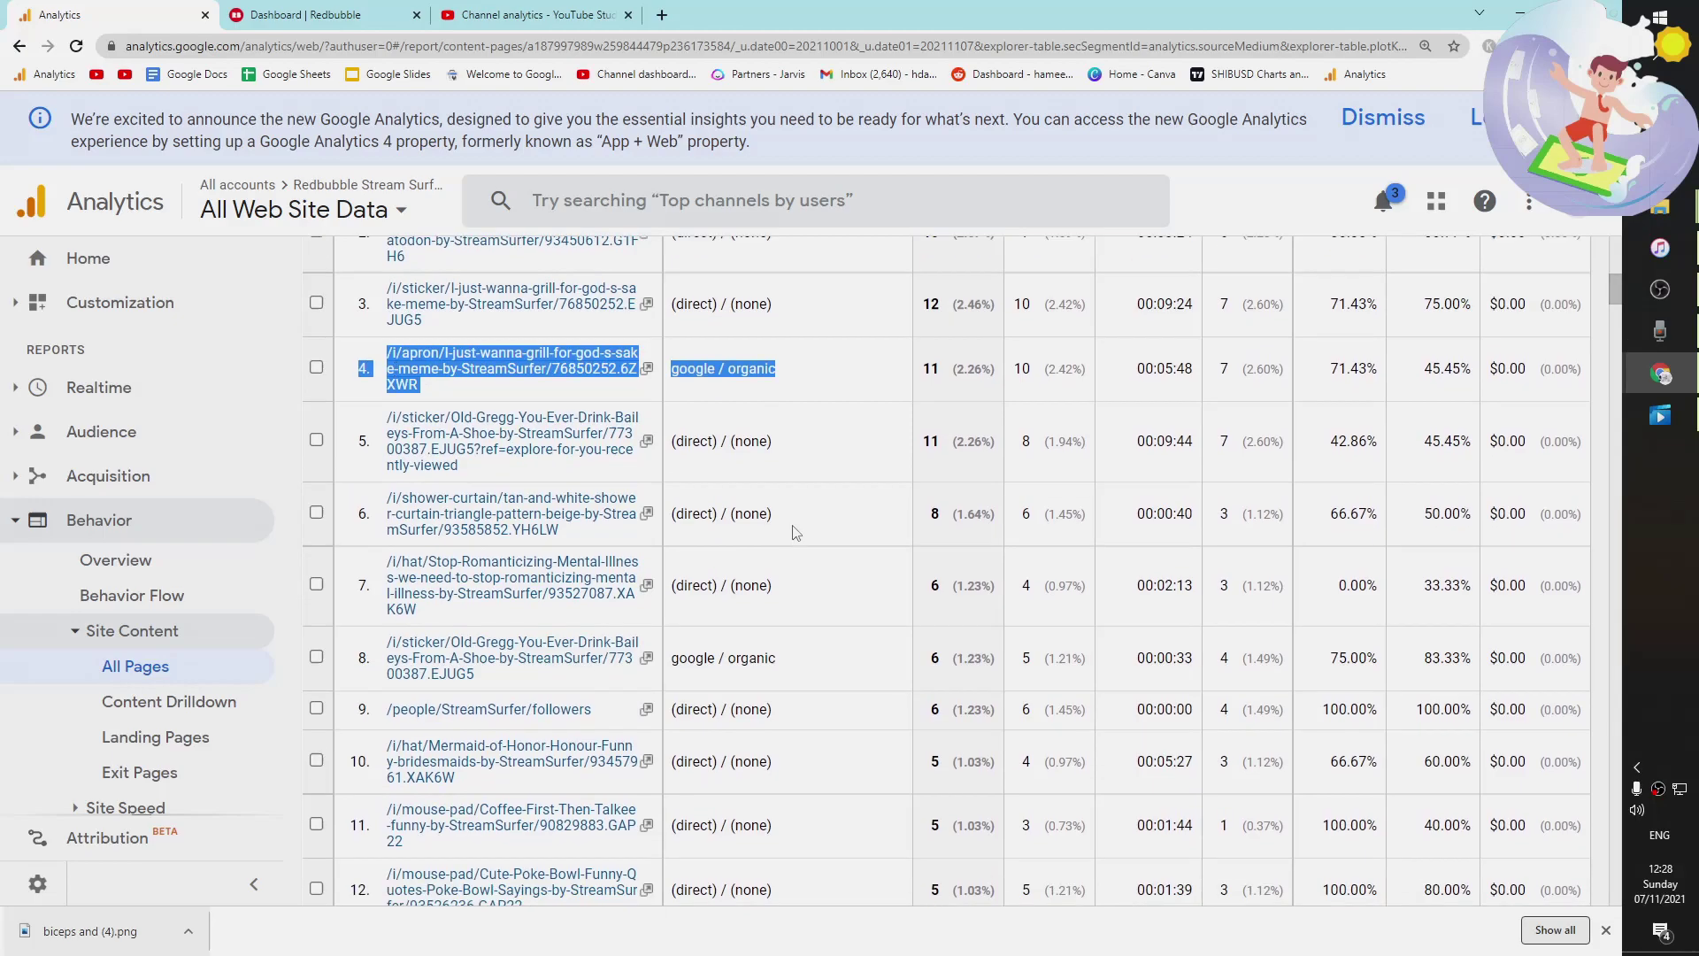
{"action": "scroll", "coordinate": [795, 532], "scroll_direction": "down", "scroll_amount": 4}
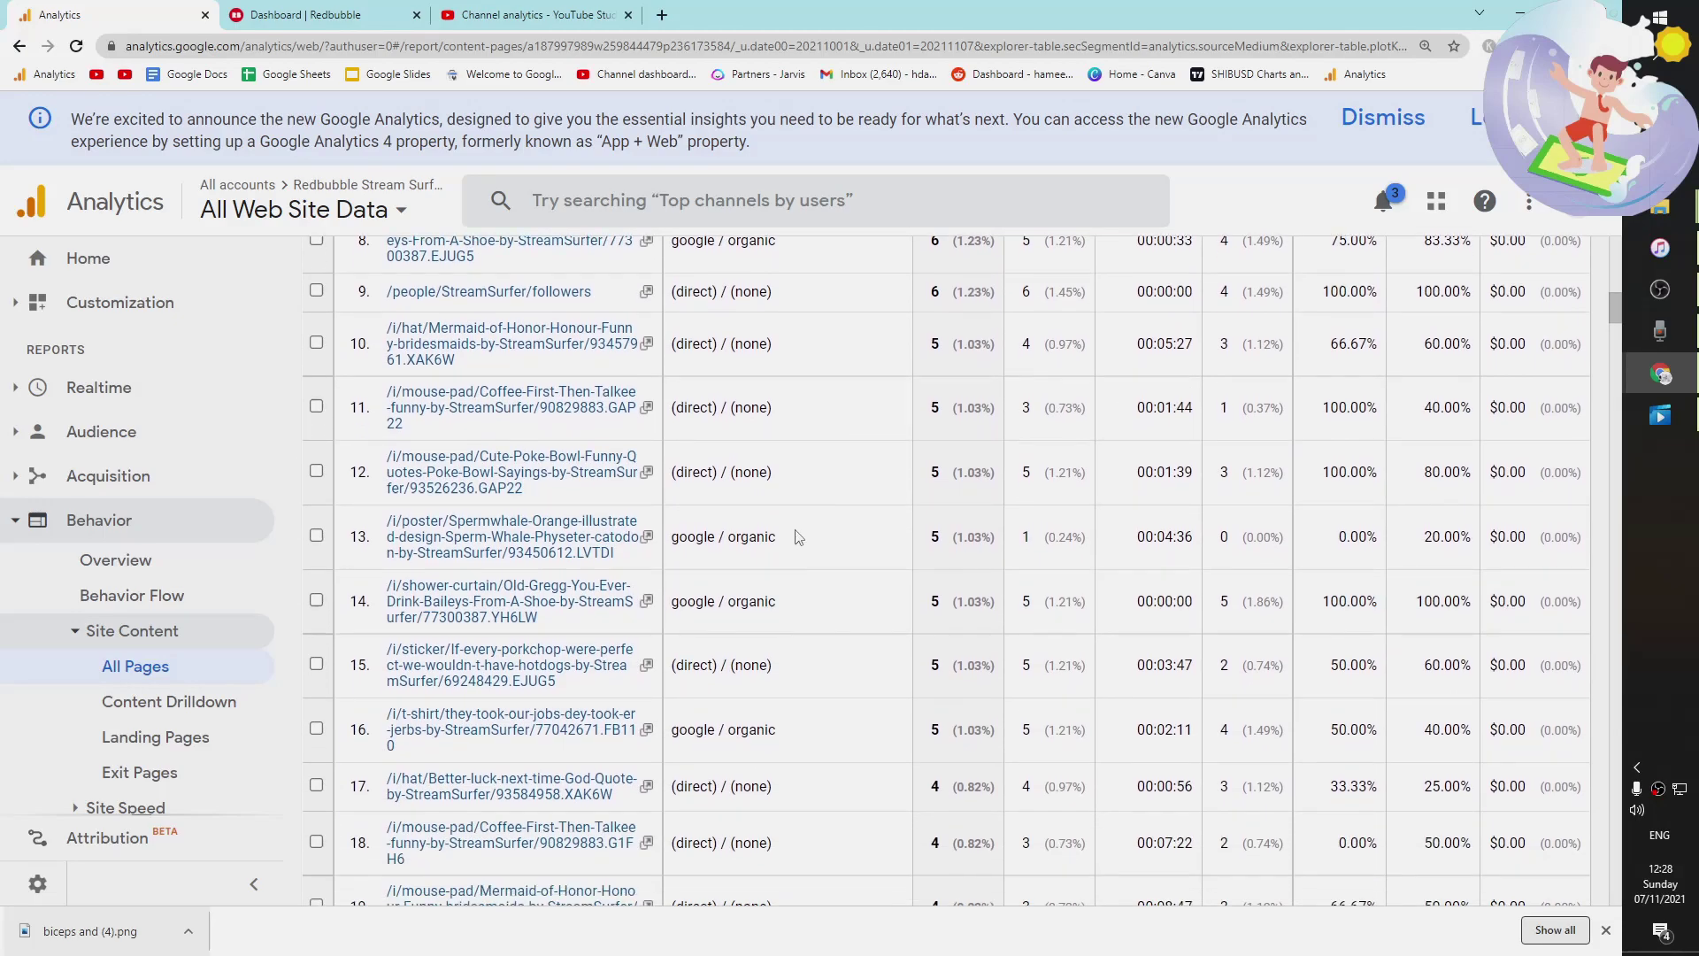
{"action": "left_click_drag", "start_coordinate": [799, 537], "coordinate": [358, 531]}
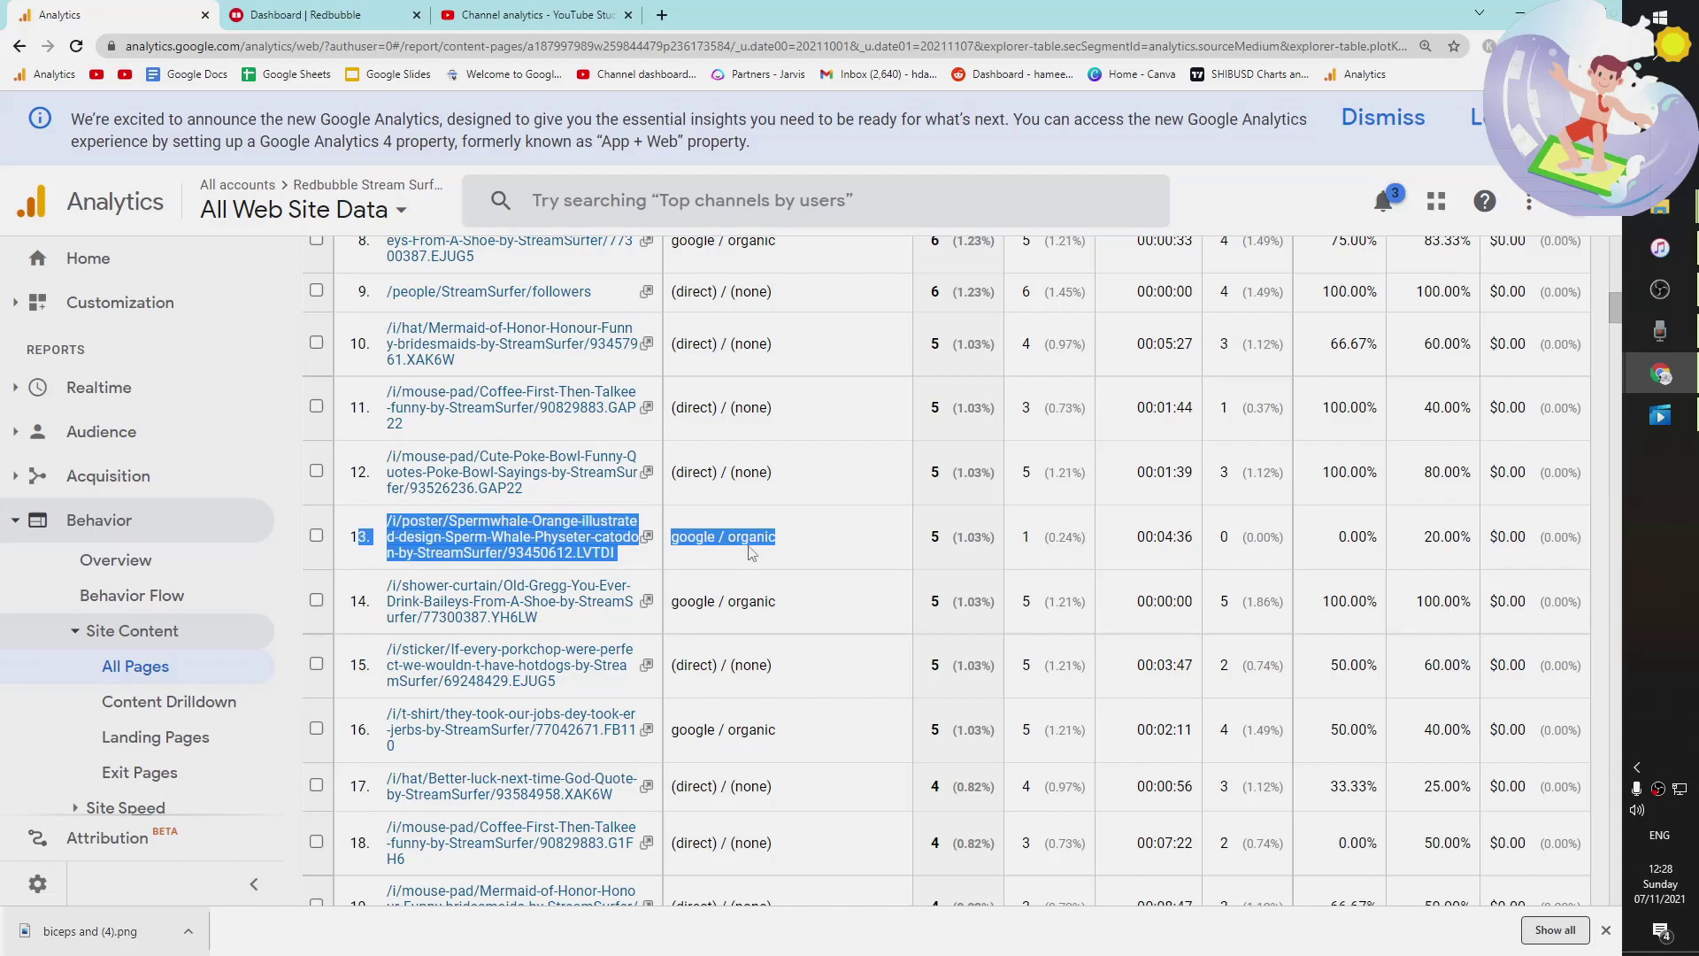
{"action": "scroll", "coordinate": [751, 552], "scroll_direction": "down", "scroll_amount": 1}
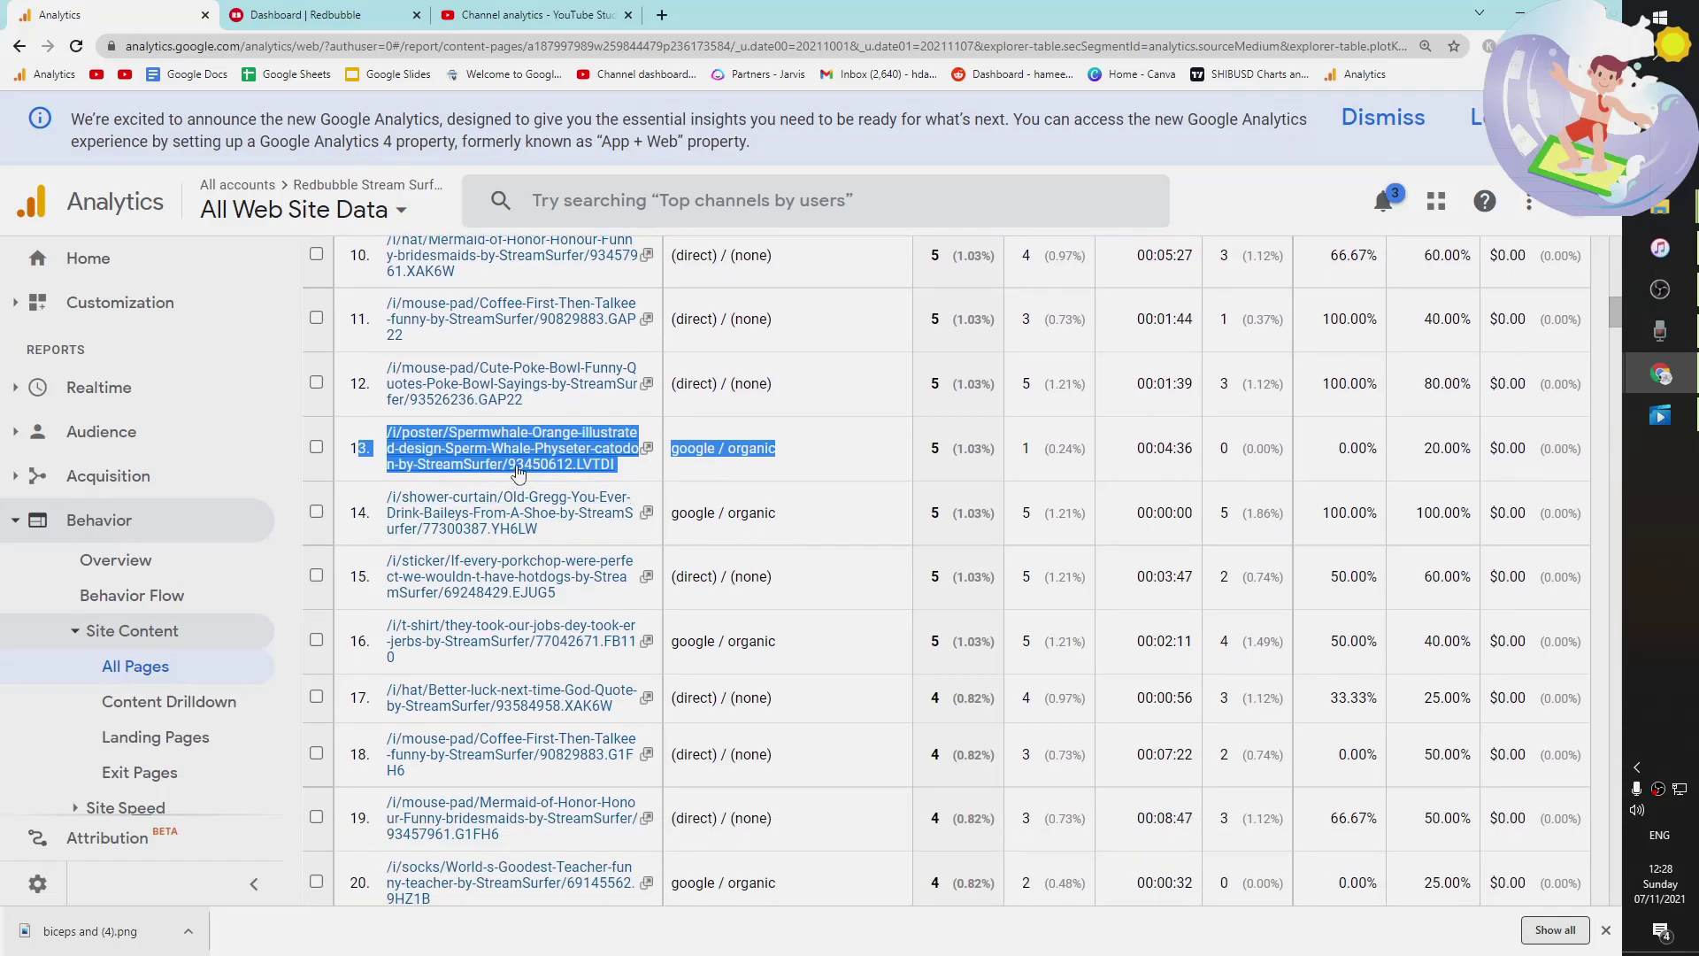
{"action": "left_click", "coordinate": [647, 449]}
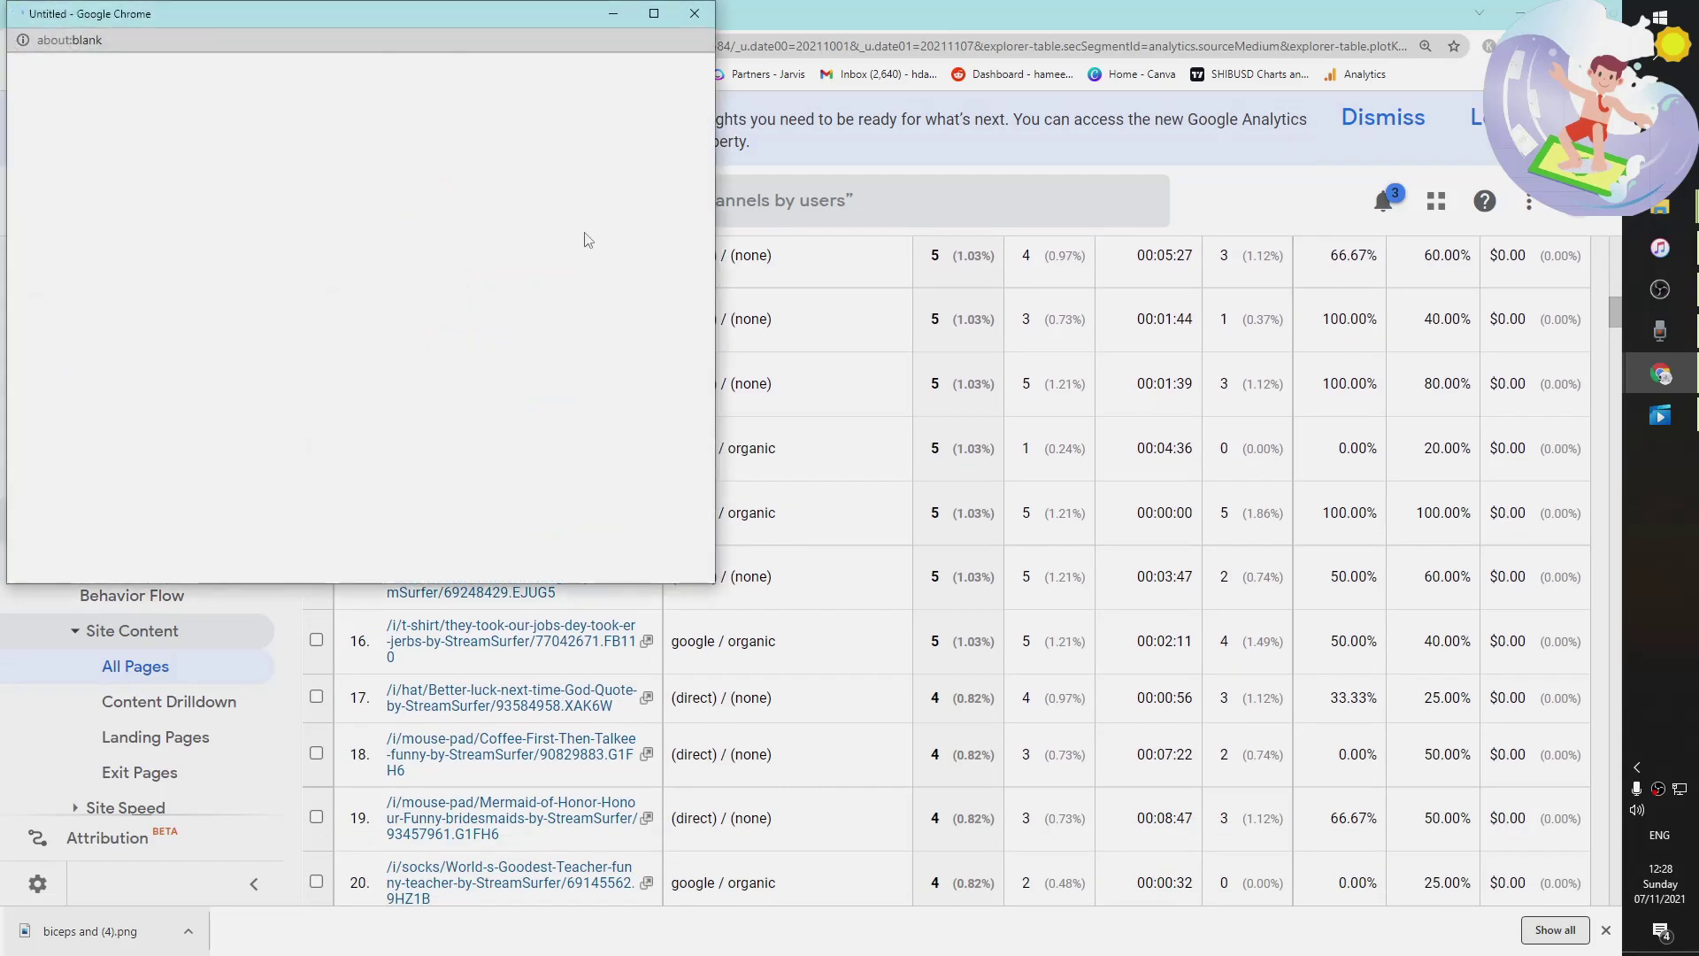
Maximise and browse the Redbubble Spermwhale Orange poster page (€14.02).
{"action": "double_click", "coordinate": [496, 20]}
{"action": "scroll", "coordinate": [785, 365], "scroll_direction": "down", "scroll_amount": 2}
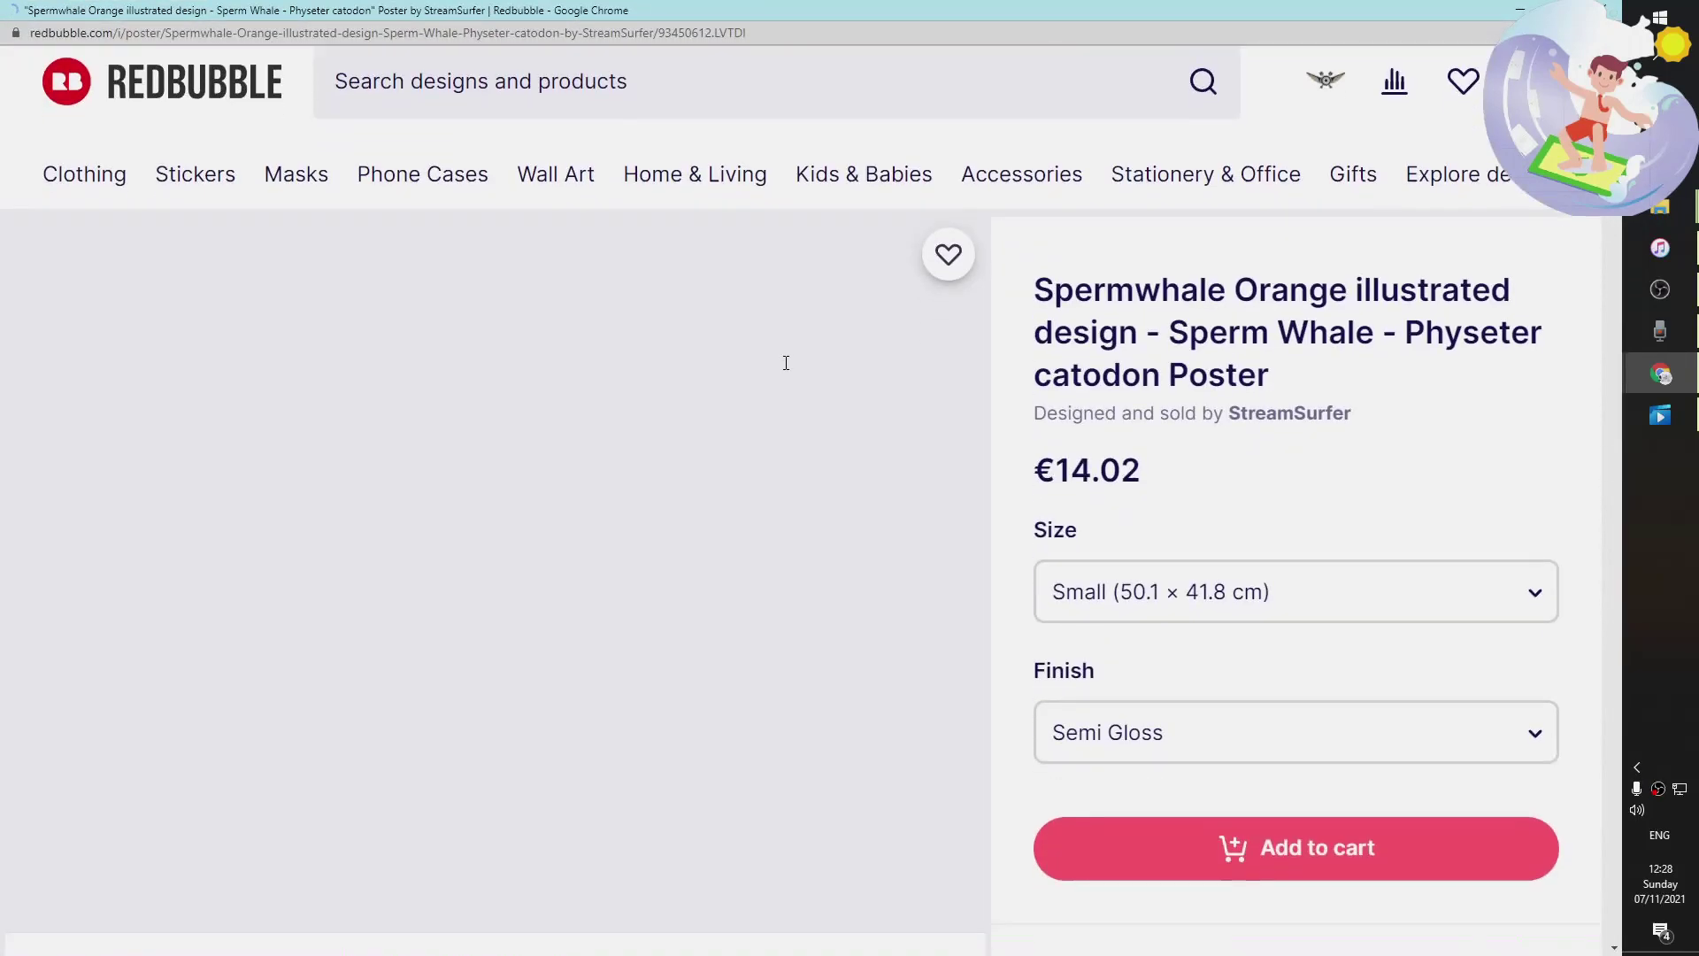
{"action": "scroll", "coordinate": [823, 380], "scroll_direction": "down", "scroll_amount": 1}
{"action": "scroll", "coordinate": [868, 398], "scroll_direction": "up", "scroll_amount": 1}
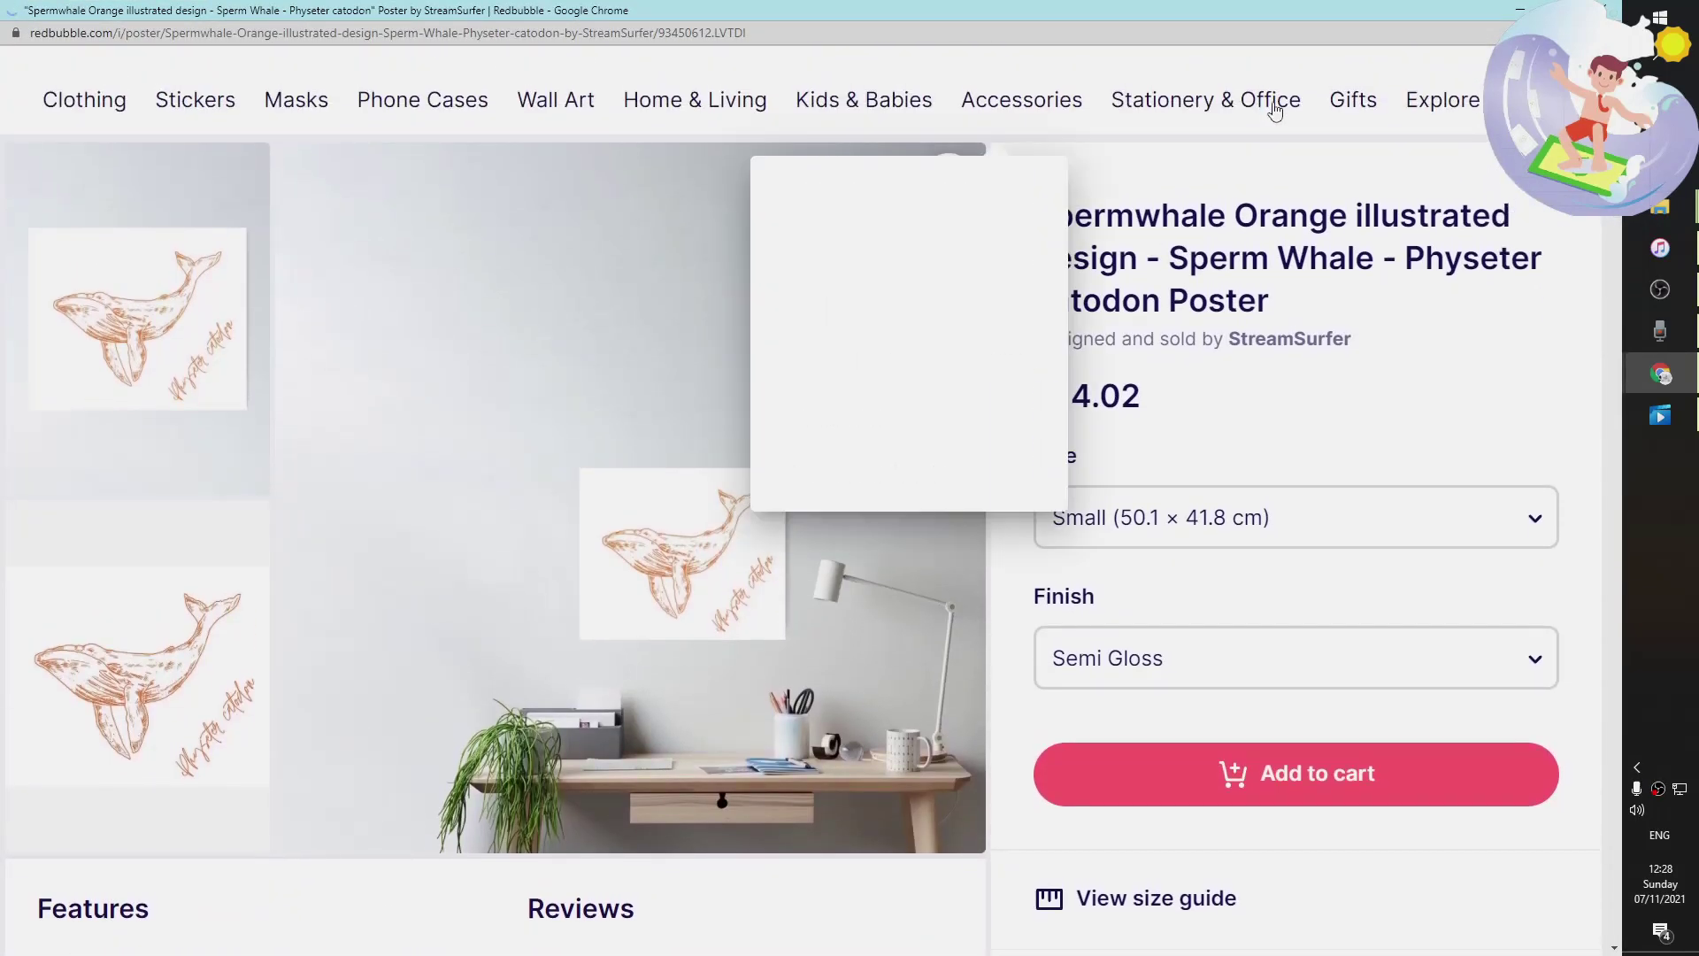
Select the word 'Spermwhale' in the poster title and switch back to Analytics.
{"action": "left_click_drag", "start_coordinate": [1391, 305], "coordinate": [1146, 290]}
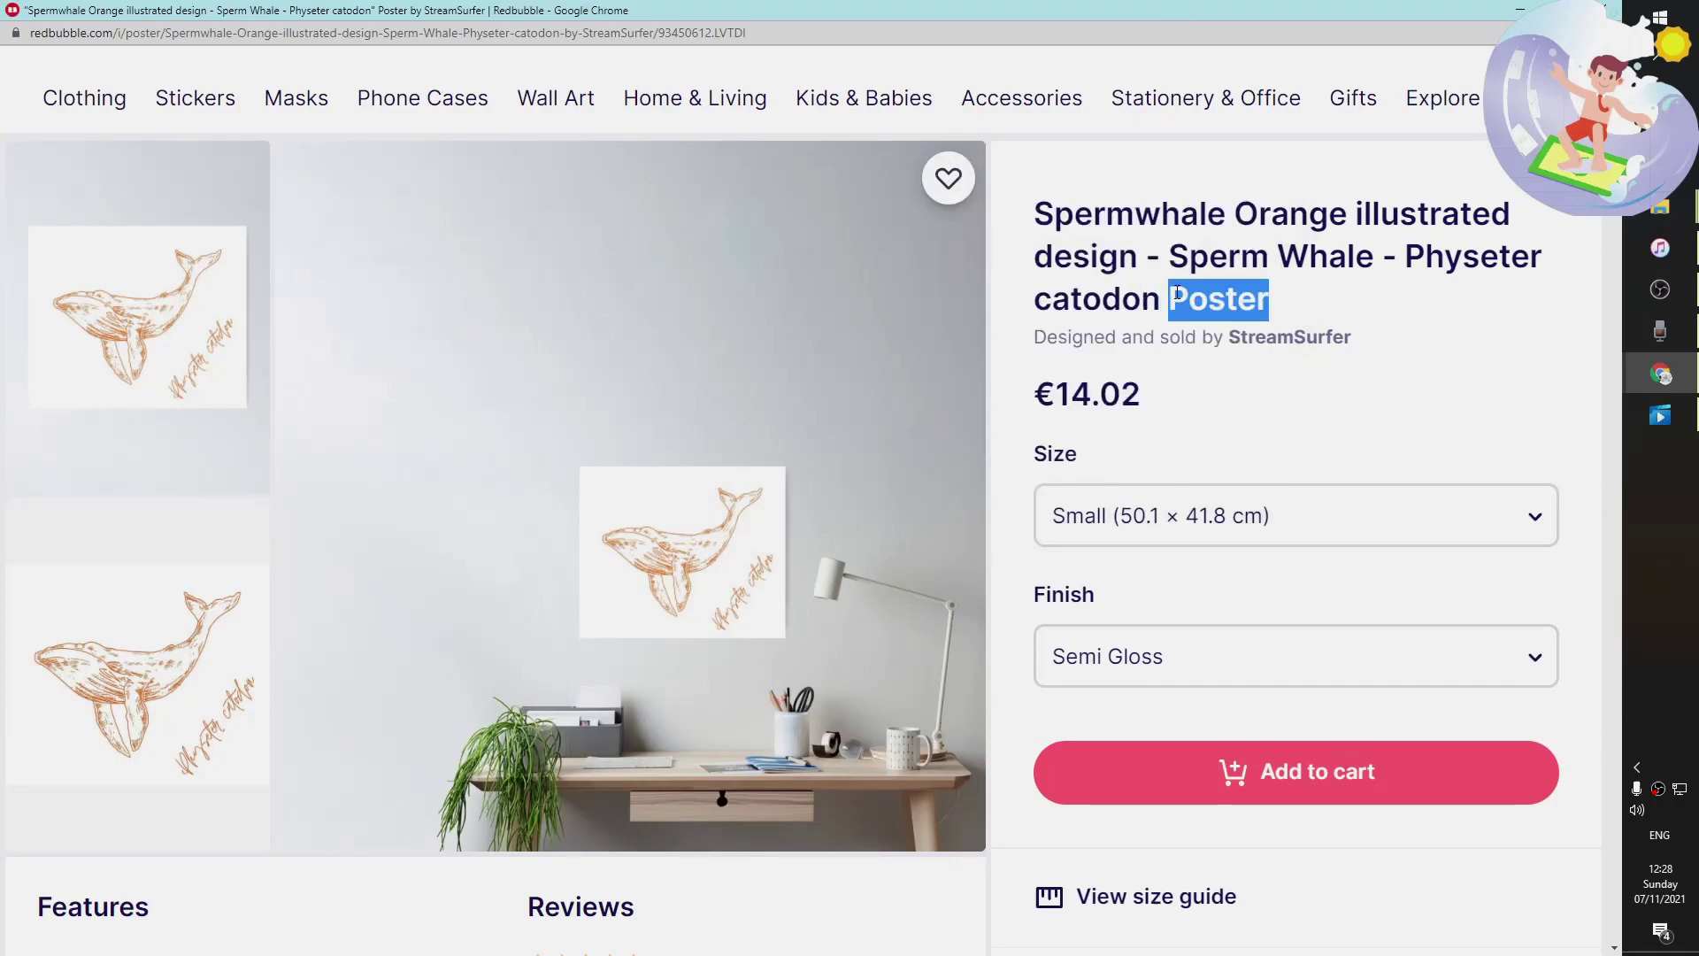
{"action": "left_click", "coordinate": [1176, 294]}
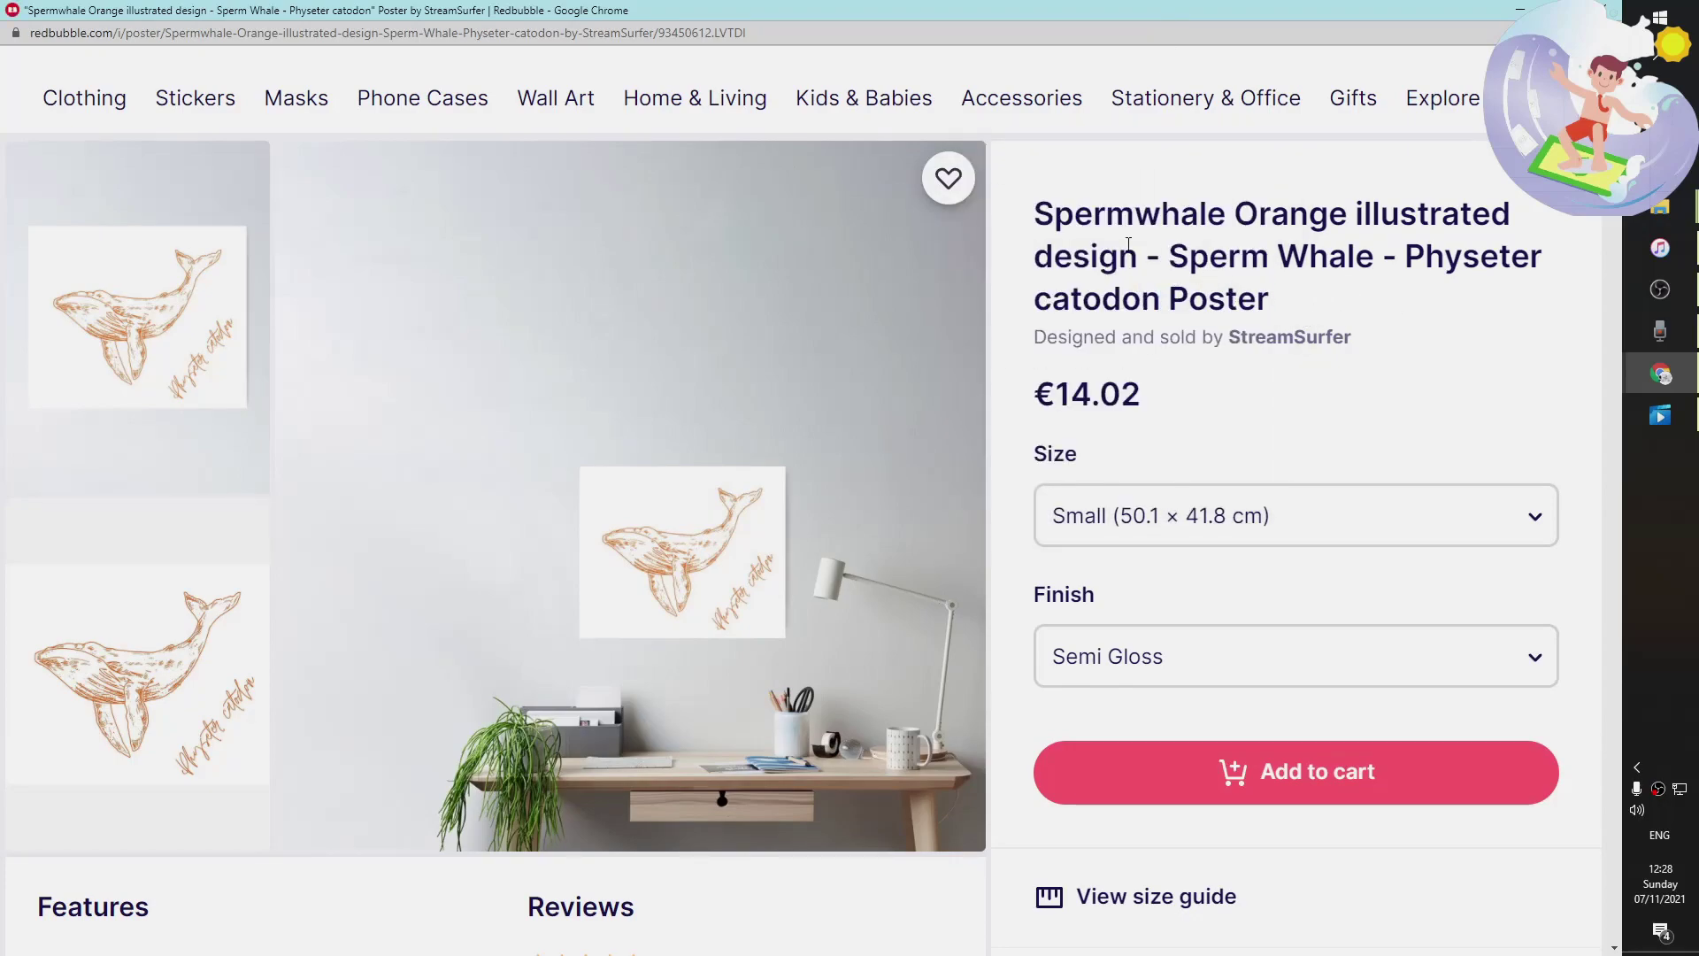
{"action": "double_click", "coordinate": [1048, 215]}
{"action": "key", "text": "ctrl+c"}
{"action": "key", "text": "alt+Tab"}
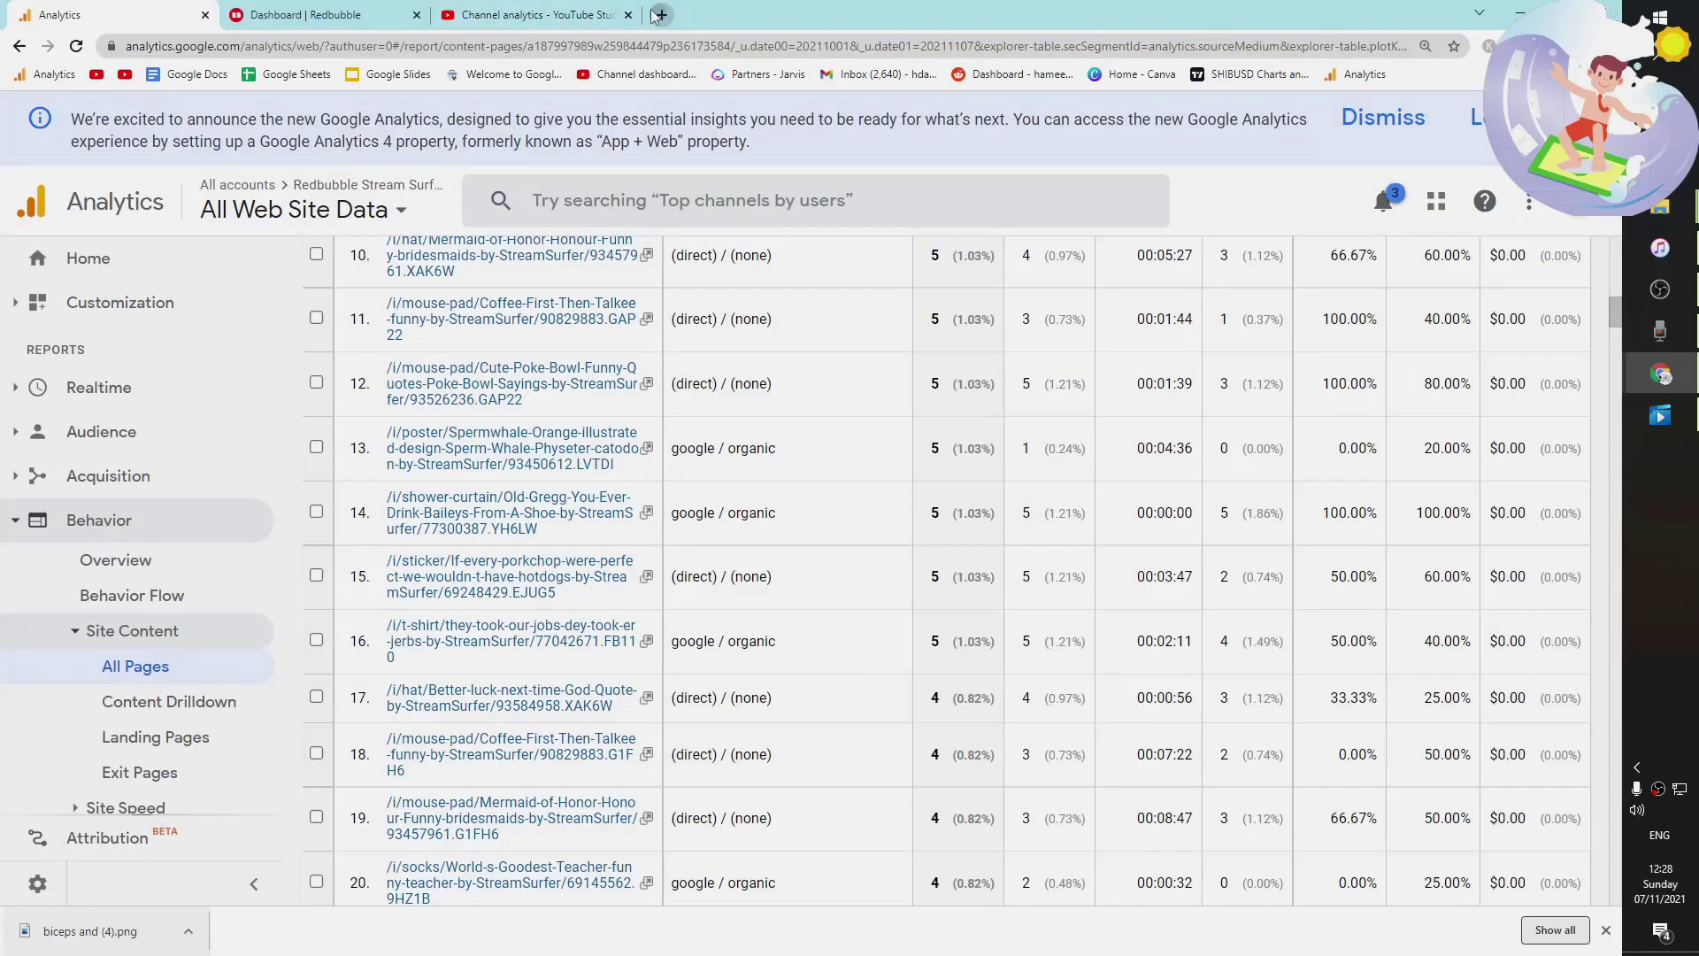
Search google.com for 'Spermwhale poster' and browse the results.
{"action": "left_click", "coordinate": [660, 15]}
{"action": "type", "text": "google.com"}
{"action": "key", "text": "Return"}
{"action": "key", "text": "ctrl+v"}
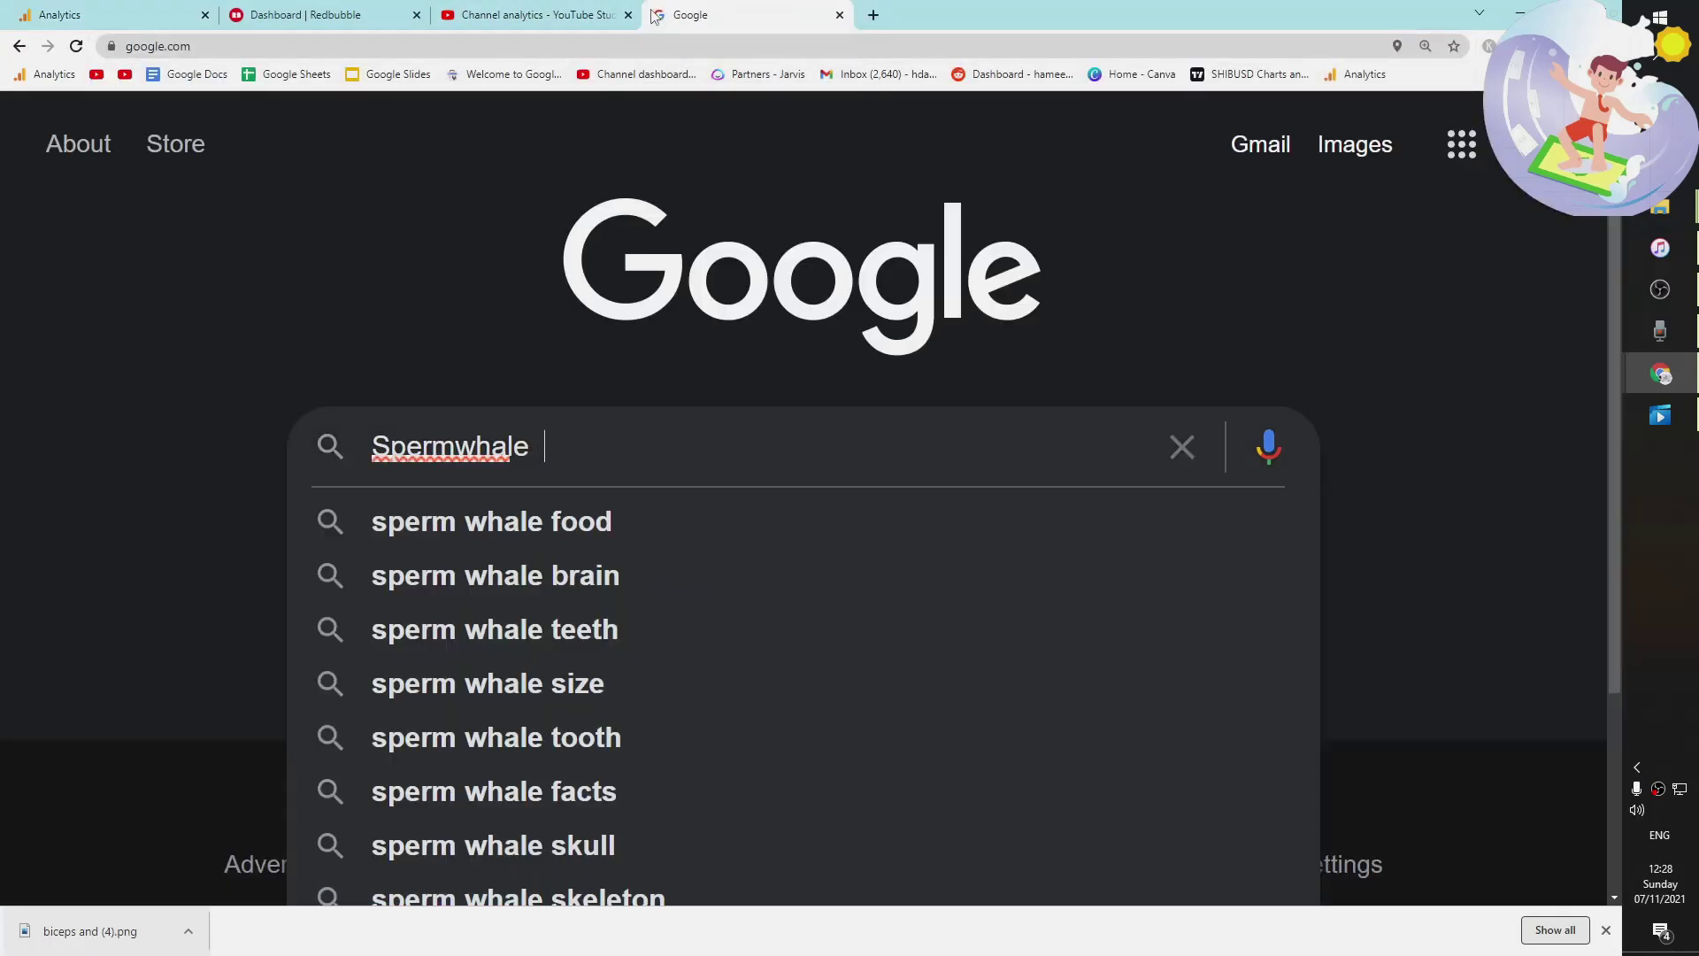
{"action": "type", "text": "poster"}
{"action": "key", "text": "Return"}
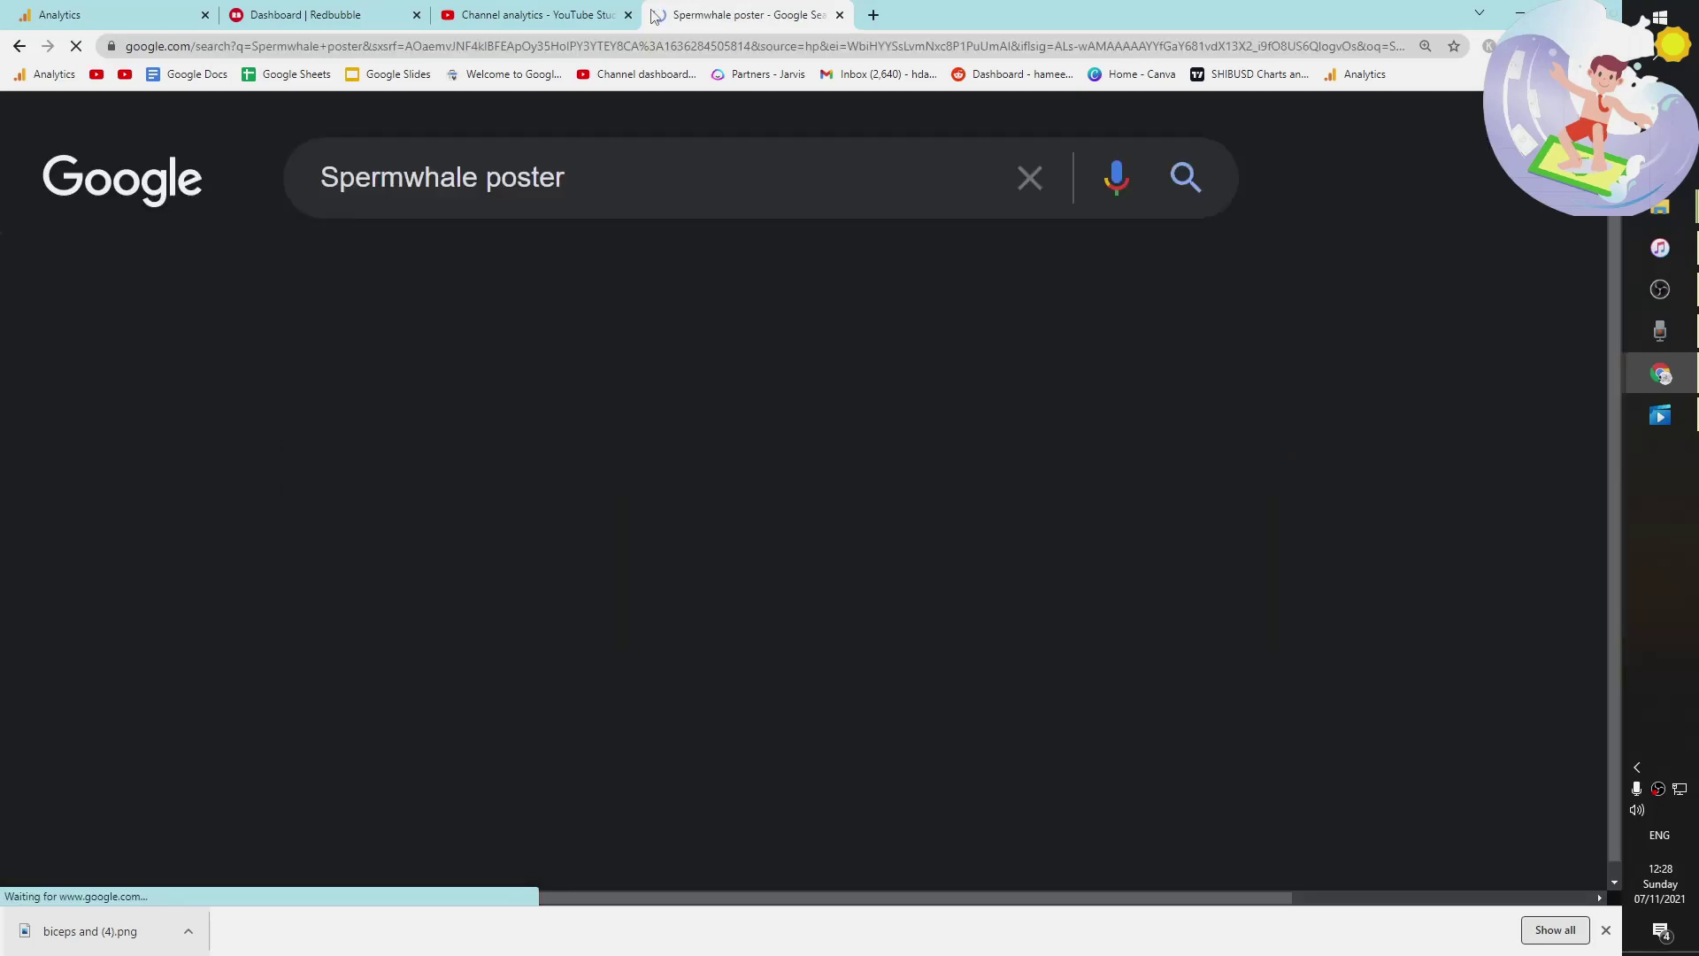
{"action": "scroll", "coordinate": [565, 368], "scroll_direction": "down", "scroll_amount": 20}
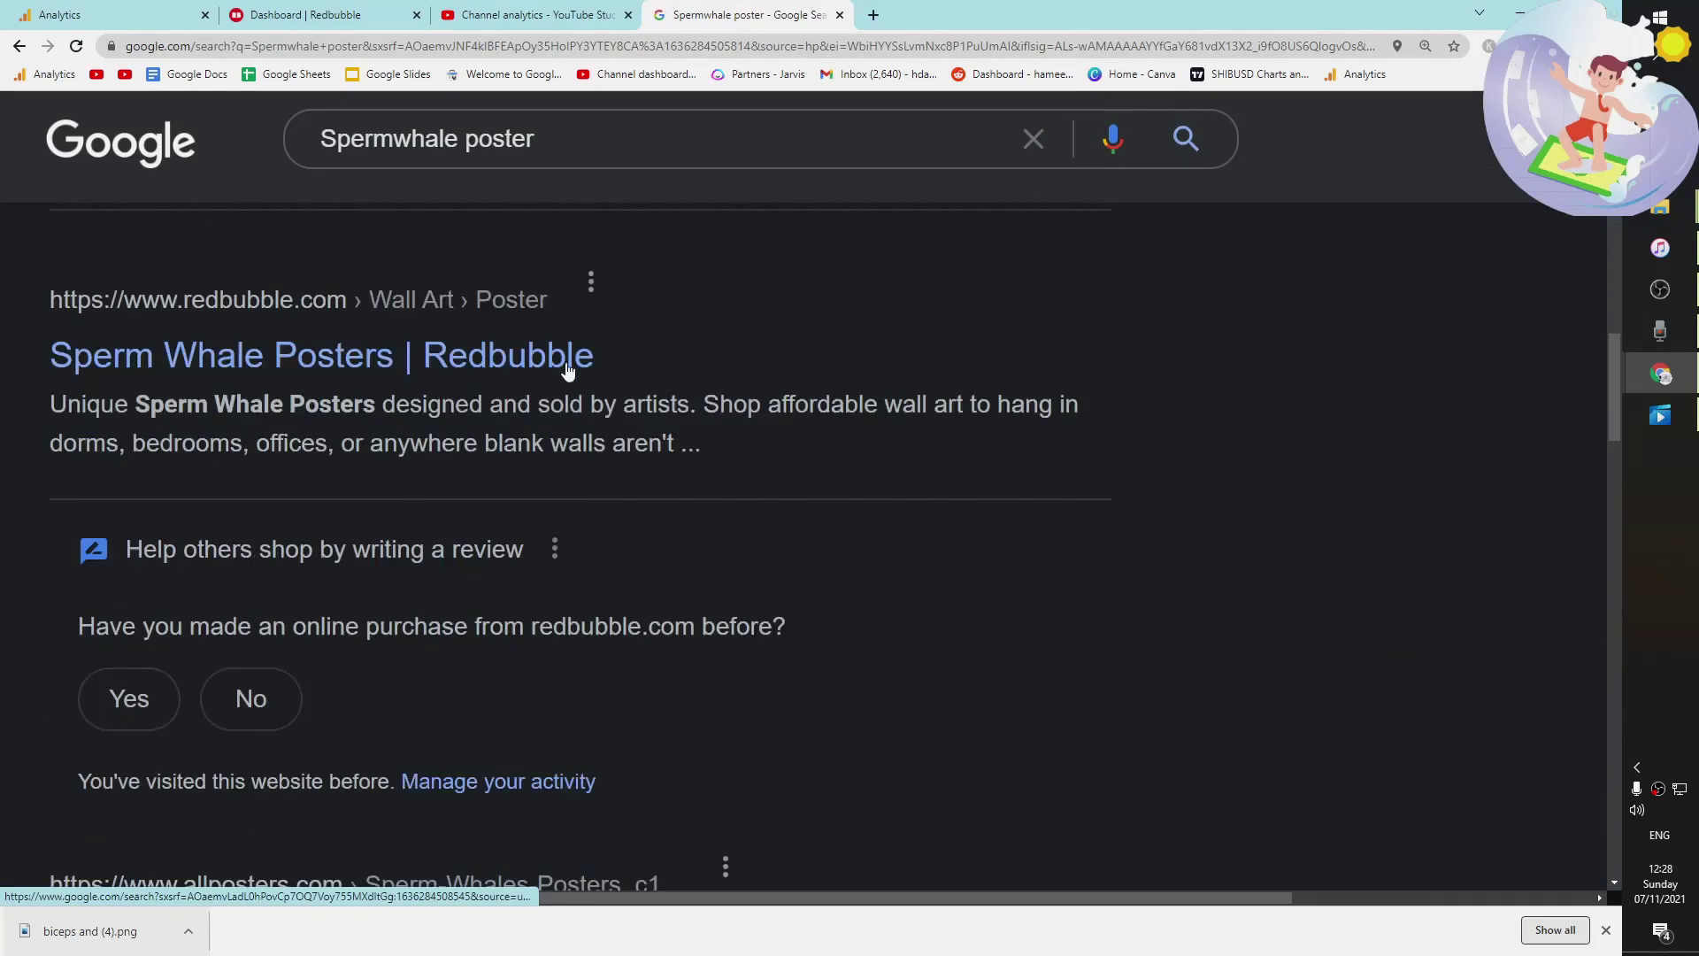
{"action": "scroll", "coordinate": [569, 368], "scroll_direction": "up", "scroll_amount": 3}
{"action": "scroll", "coordinate": [569, 372], "scroll_direction": "down", "scroll_amount": 6}
{"action": "scroll", "coordinate": [569, 371], "scroll_direction": "up", "scroll_amount": 6}
{"action": "scroll", "coordinate": [443, 380], "scroll_direction": "down", "scroll_amount": 6}
{"action": "scroll", "coordinate": [261, 389], "scroll_direction": "down", "scroll_amount": 10}
Find 'redbub', then 'stream', on the results page.
{"action": "key", "text": "ctrl+f"}
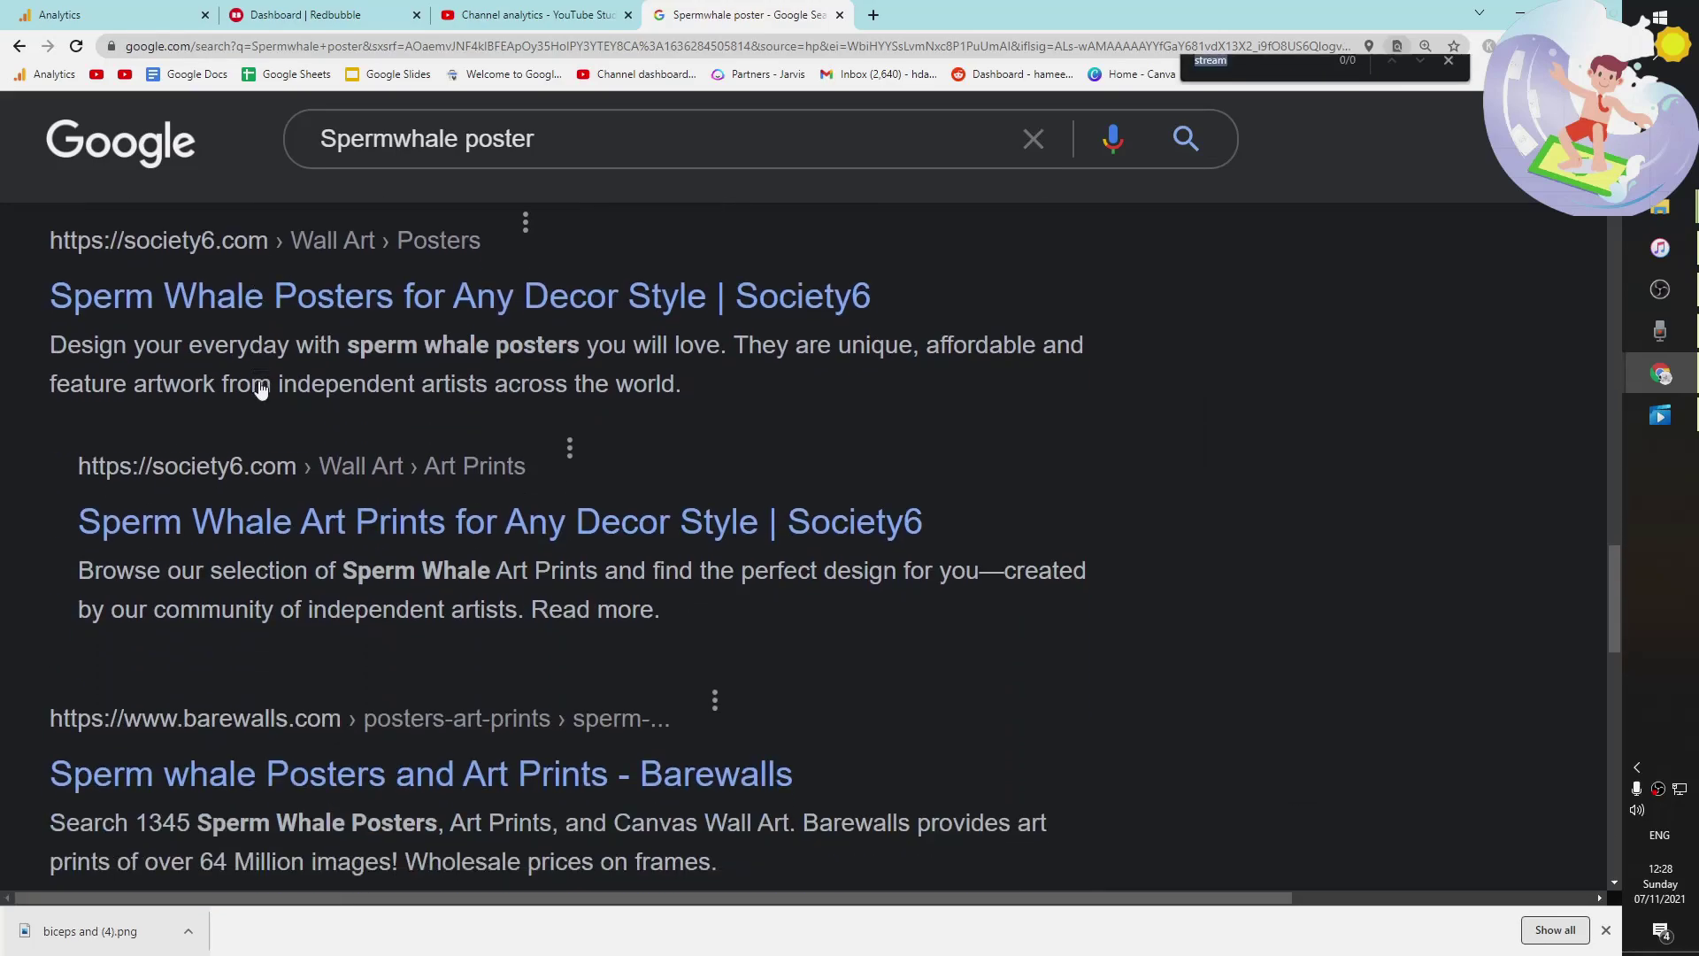
{"action": "type", "text": "redbub"}
{"action": "key", "text": "Return"}
{"action": "key", "text": "Return"}
{"action": "key", "text": "Return"}
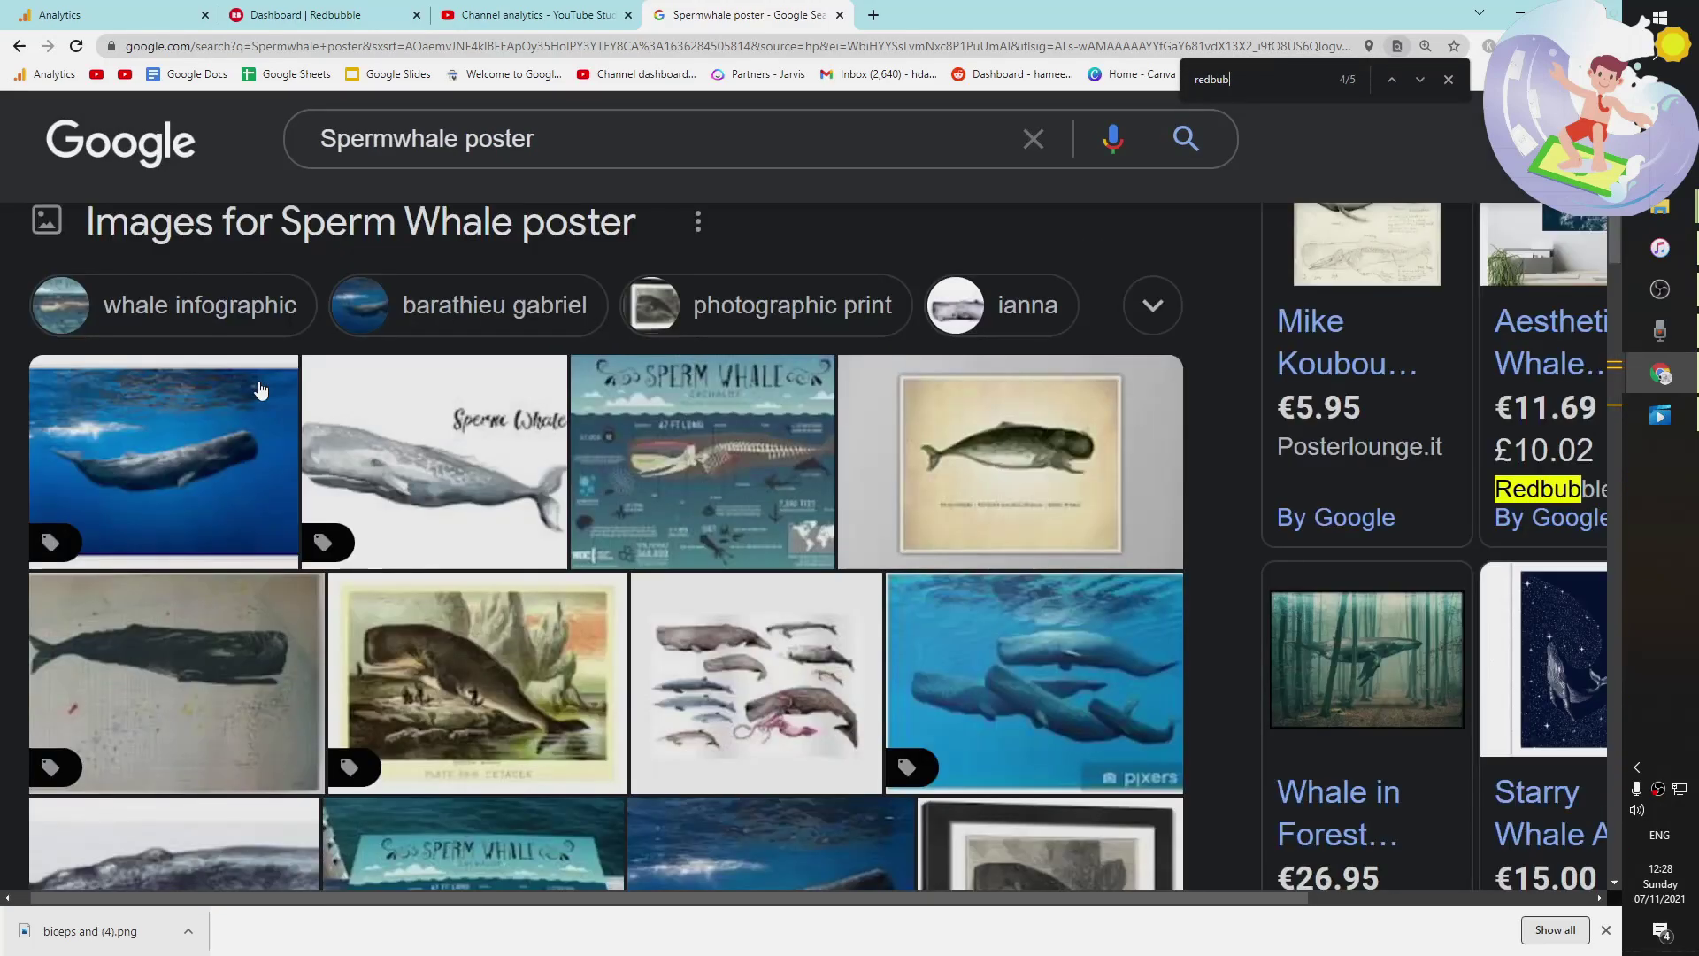
{"action": "key", "text": "ctrl+a"}
{"action": "type", "text": "stream"}
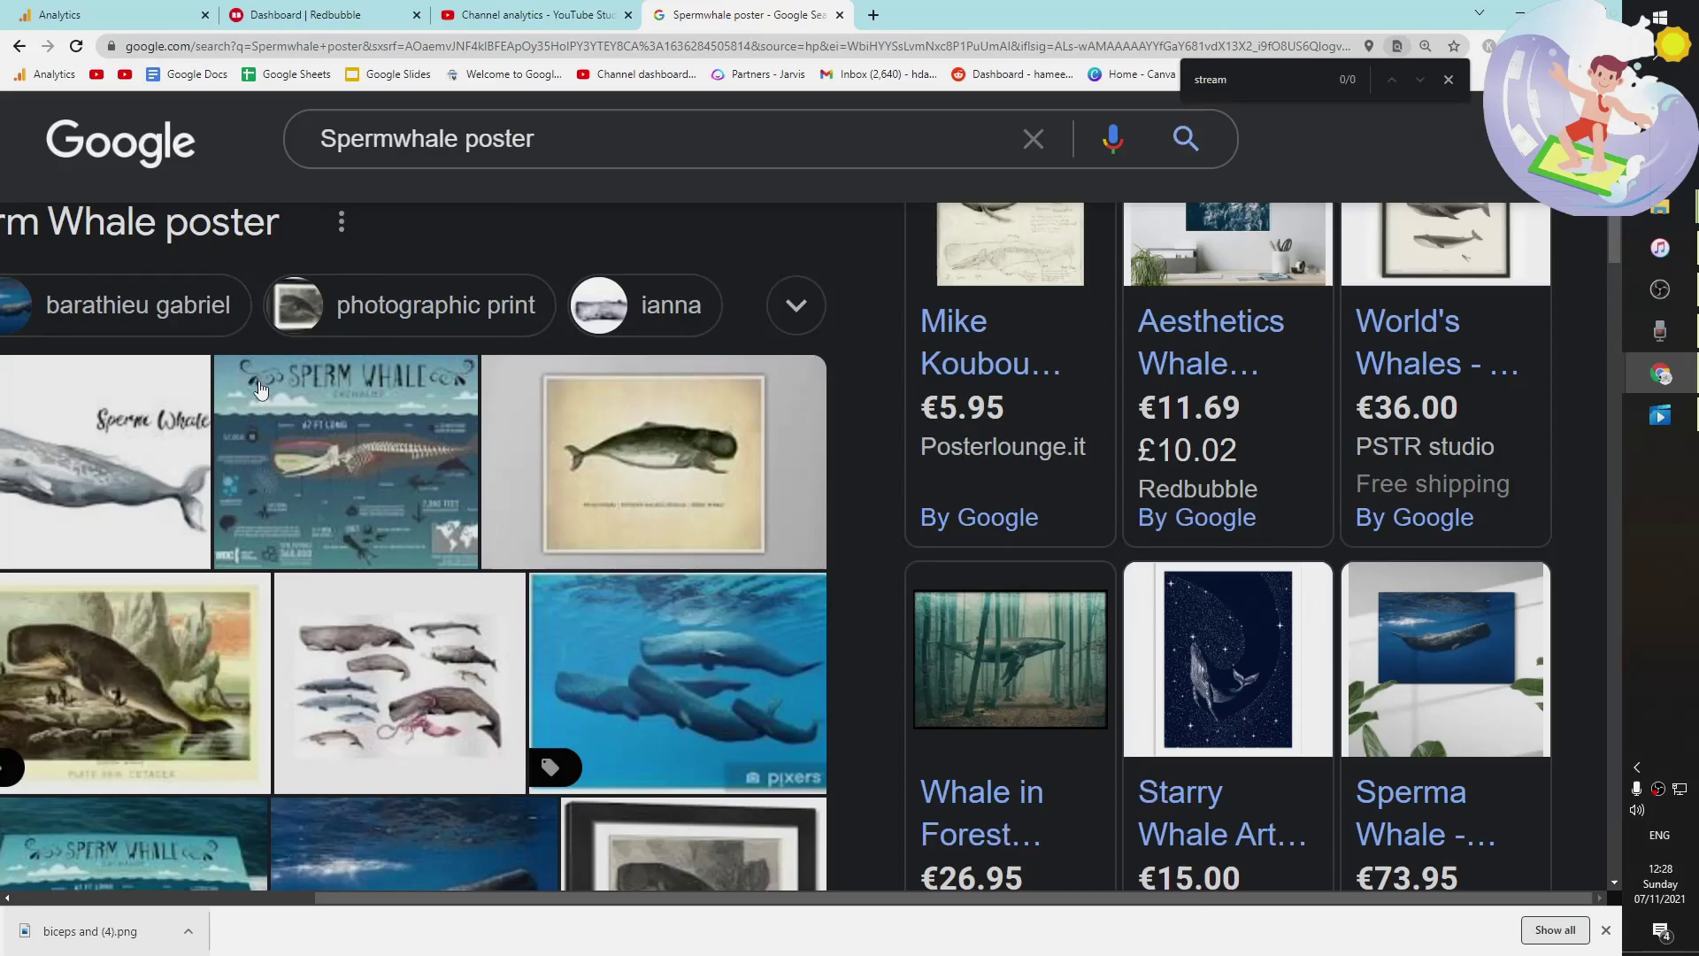
Refine the query to 'Spermwhale poster orange' and rerun the search.
{"action": "scroll", "coordinate": [260, 389], "scroll_direction": "up", "scroll_amount": 4}
{"action": "left_click", "coordinate": [212, 214]}
{"action": "type", "text": "io"}
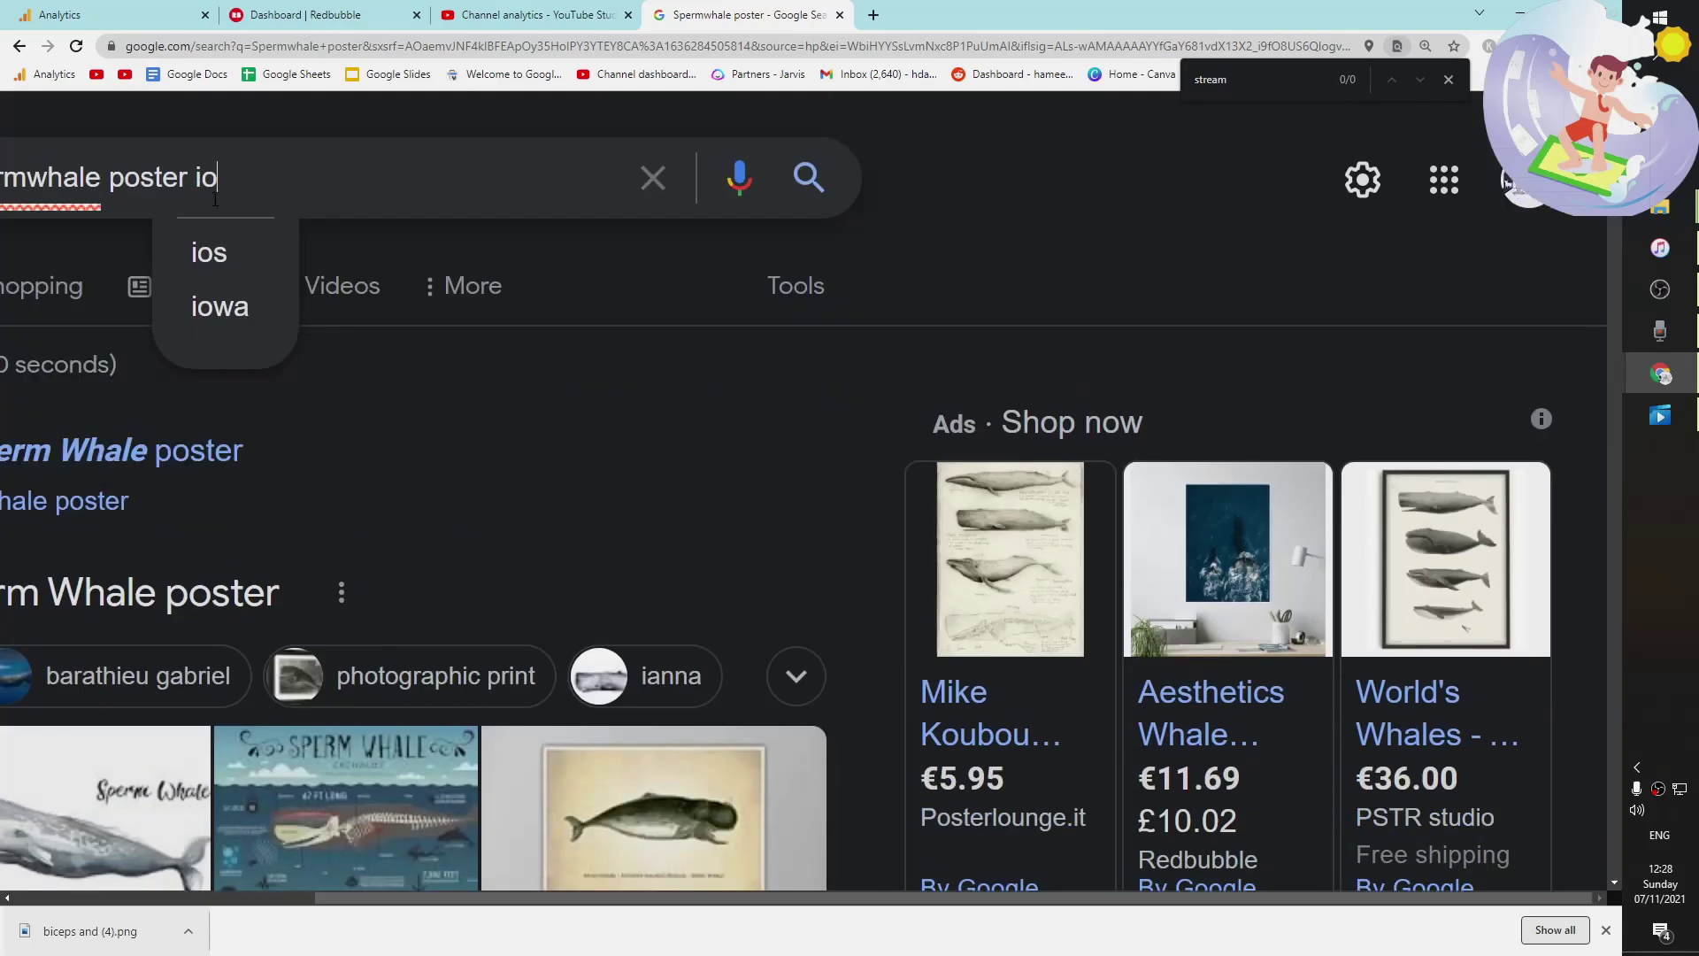
{"action": "key", "text": "BackSpace"}
{"action": "key", "text": "BackSpace"}
{"action": "type", "text": "orange"}
{"action": "key", "text": "Return"}
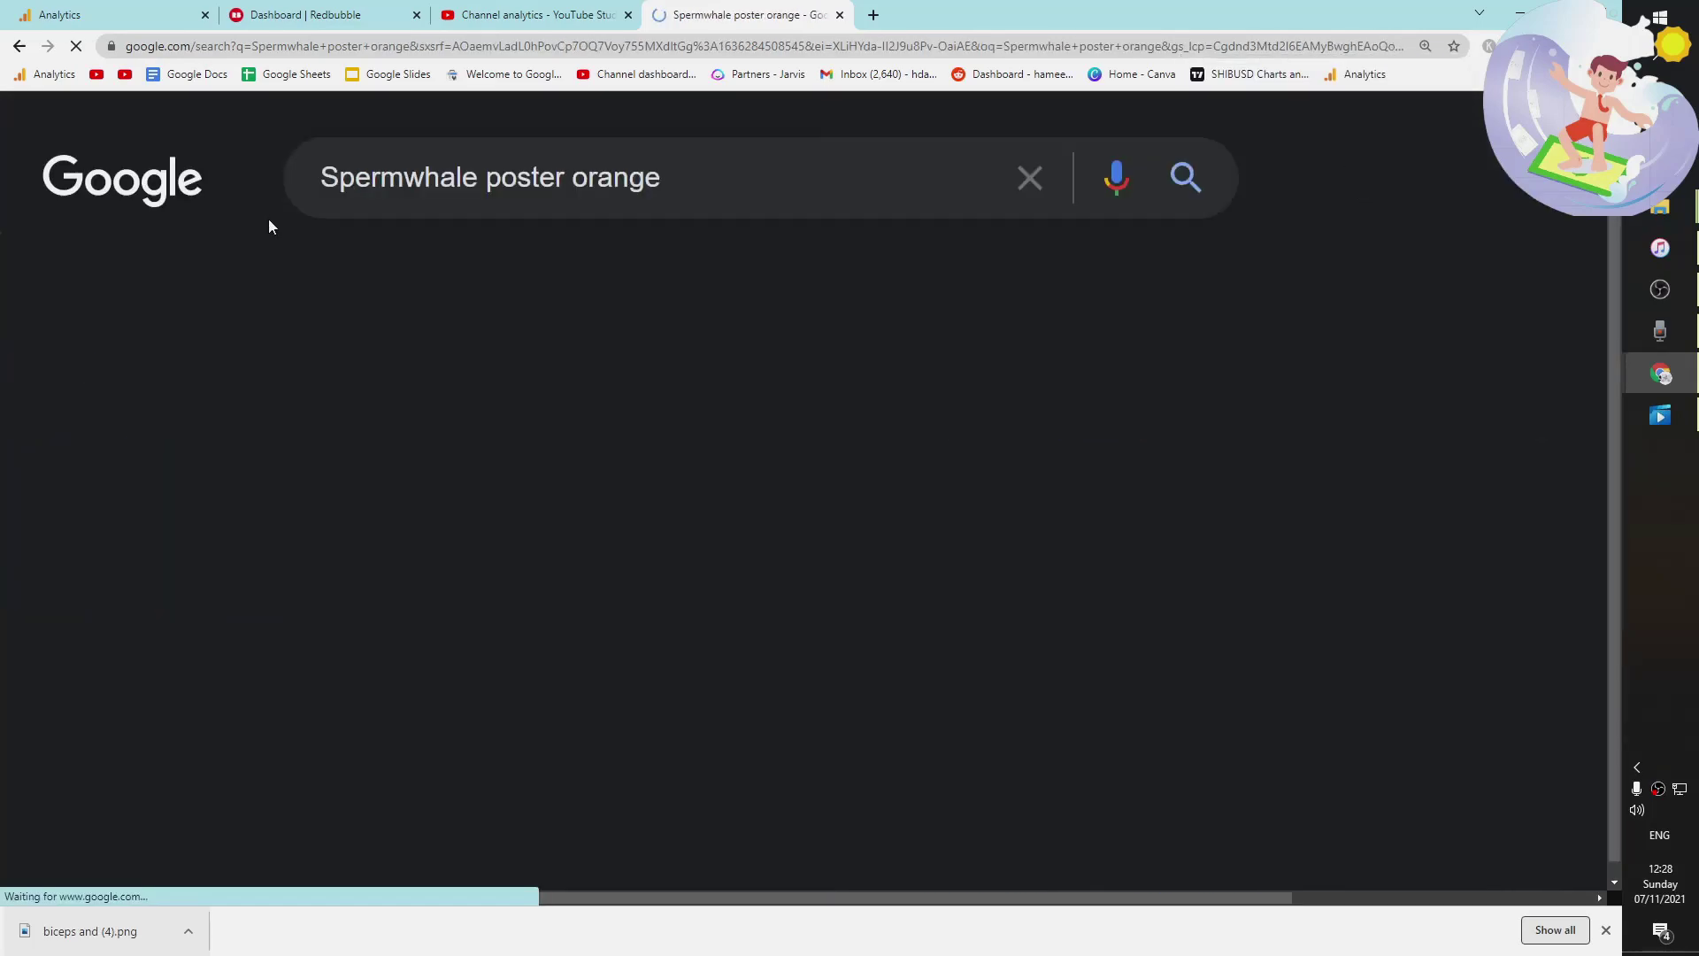
Highlight the StreamSurfer Sperm Whale poster result and its title.
{"action": "scroll", "coordinate": [577, 444], "scroll_direction": "down", "scroll_amount": 7}
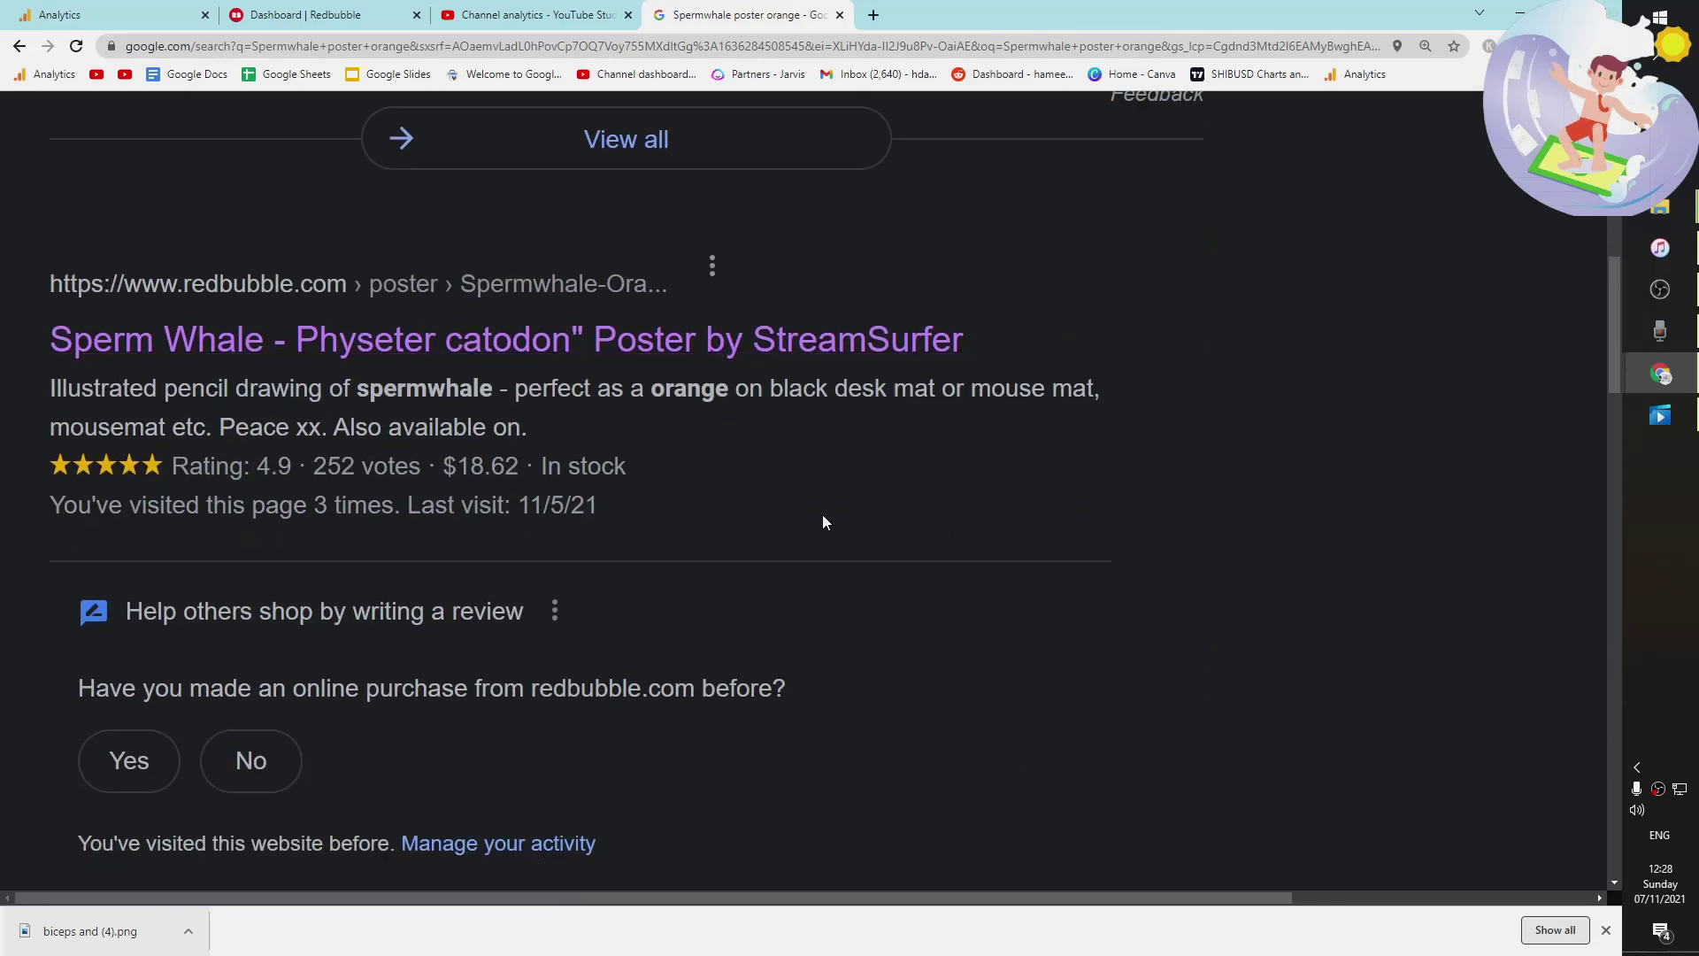
{"action": "left_click_drag", "start_coordinate": [827, 522], "coordinate": [180, 319]}
{"action": "left_click", "coordinate": [20, 326]}
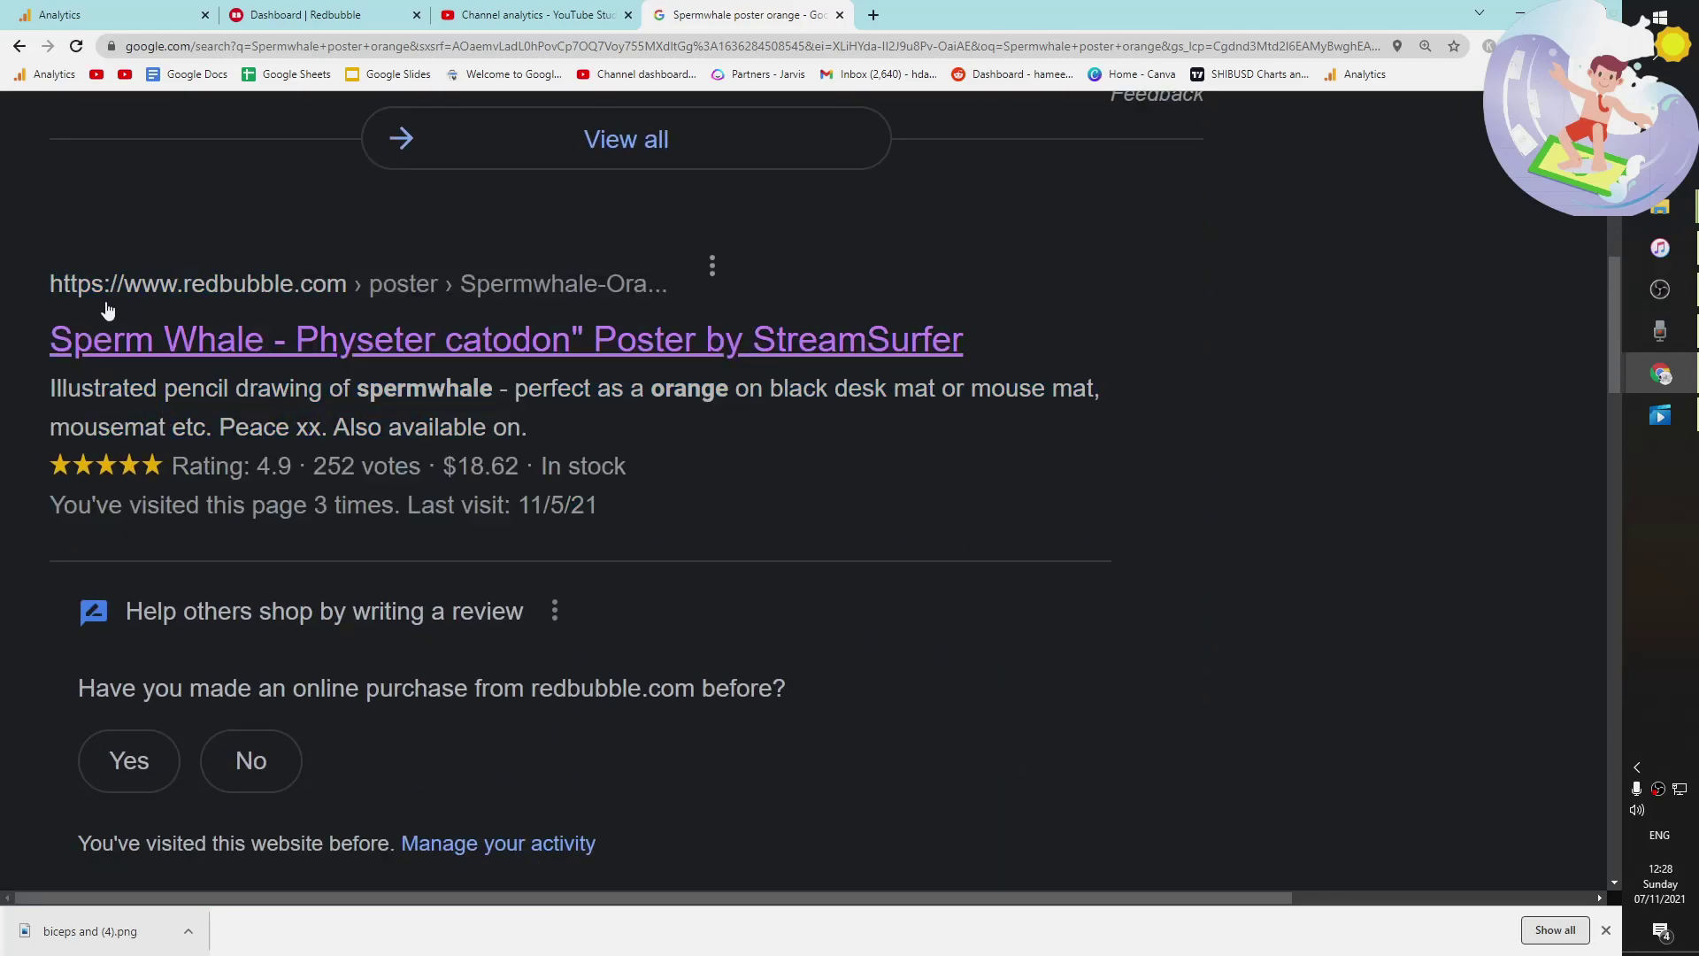
{"action": "left_click_drag", "start_coordinate": [4, 370], "coordinate": [1101, 338]}
{"action": "left_click", "coordinate": [1117, 337]}
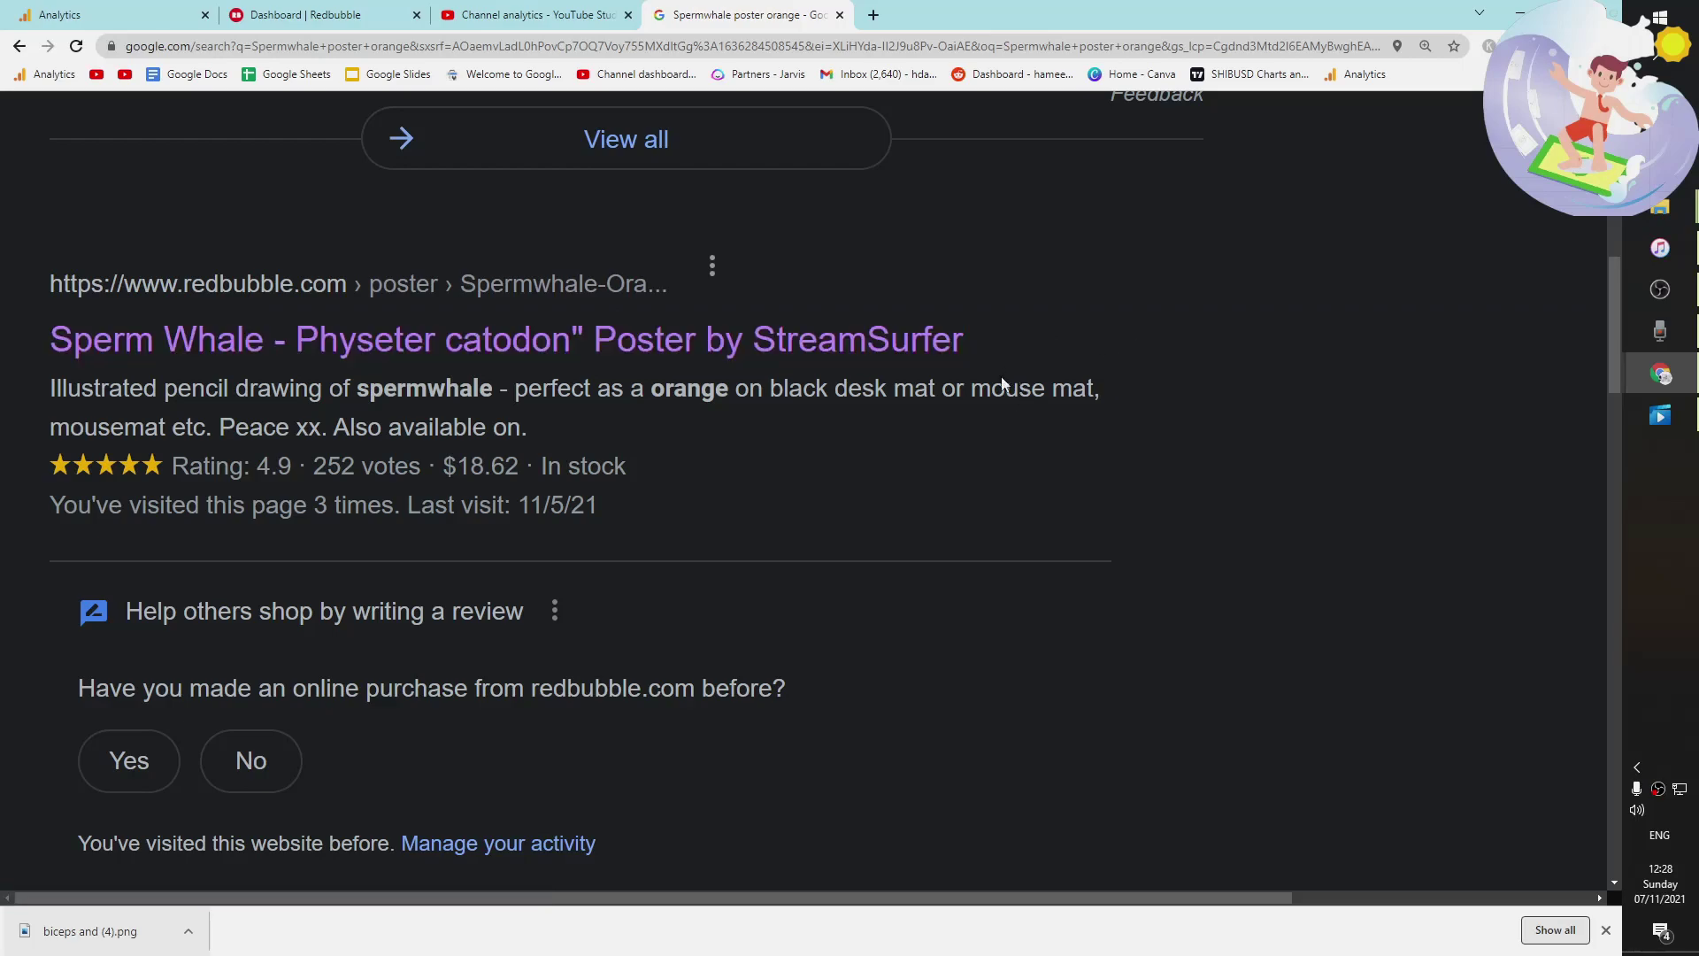
Dismiss the downloads bar and review the Redbubble poster result at $18.62.
{"action": "left_click", "coordinate": [1606, 930]}
{"action": "left_click_drag", "start_coordinate": [5, 352], "coordinate": [1073, 334]}
{"action": "left_click", "coordinate": [1074, 333]}
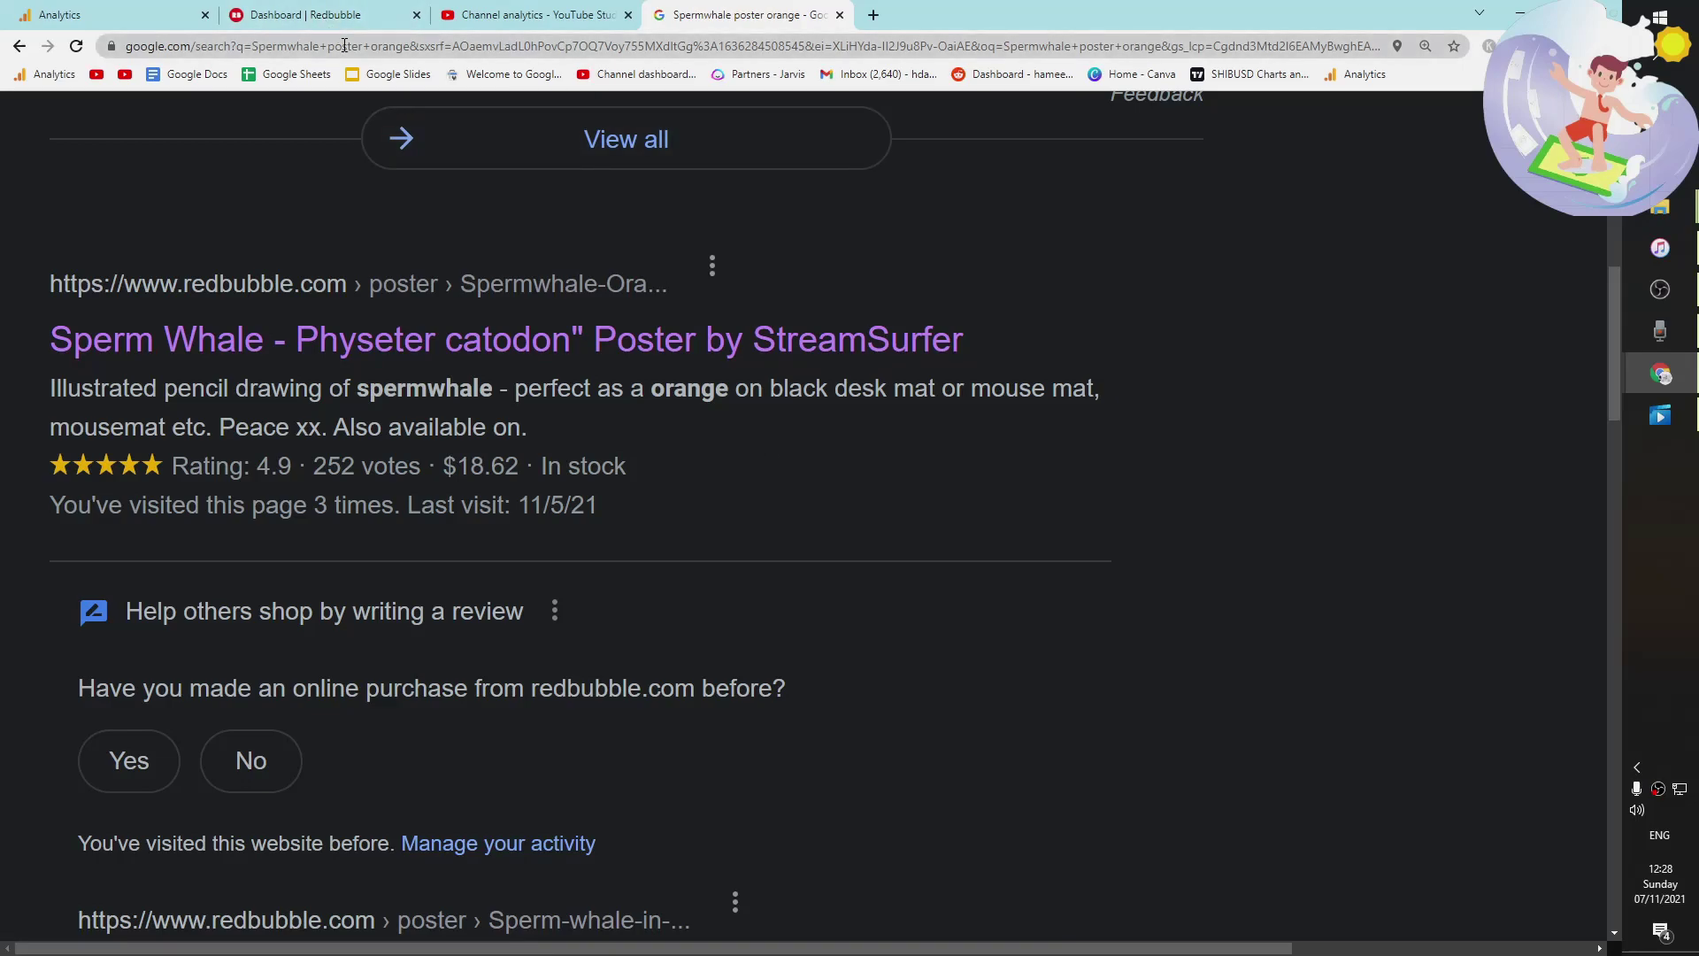
{"action": "scroll", "coordinate": [1134, 546], "scroll_direction": "up", "scroll_amount": 5}
{"action": "scroll", "coordinate": [1061, 516], "scroll_direction": "up", "scroll_amount": 3}
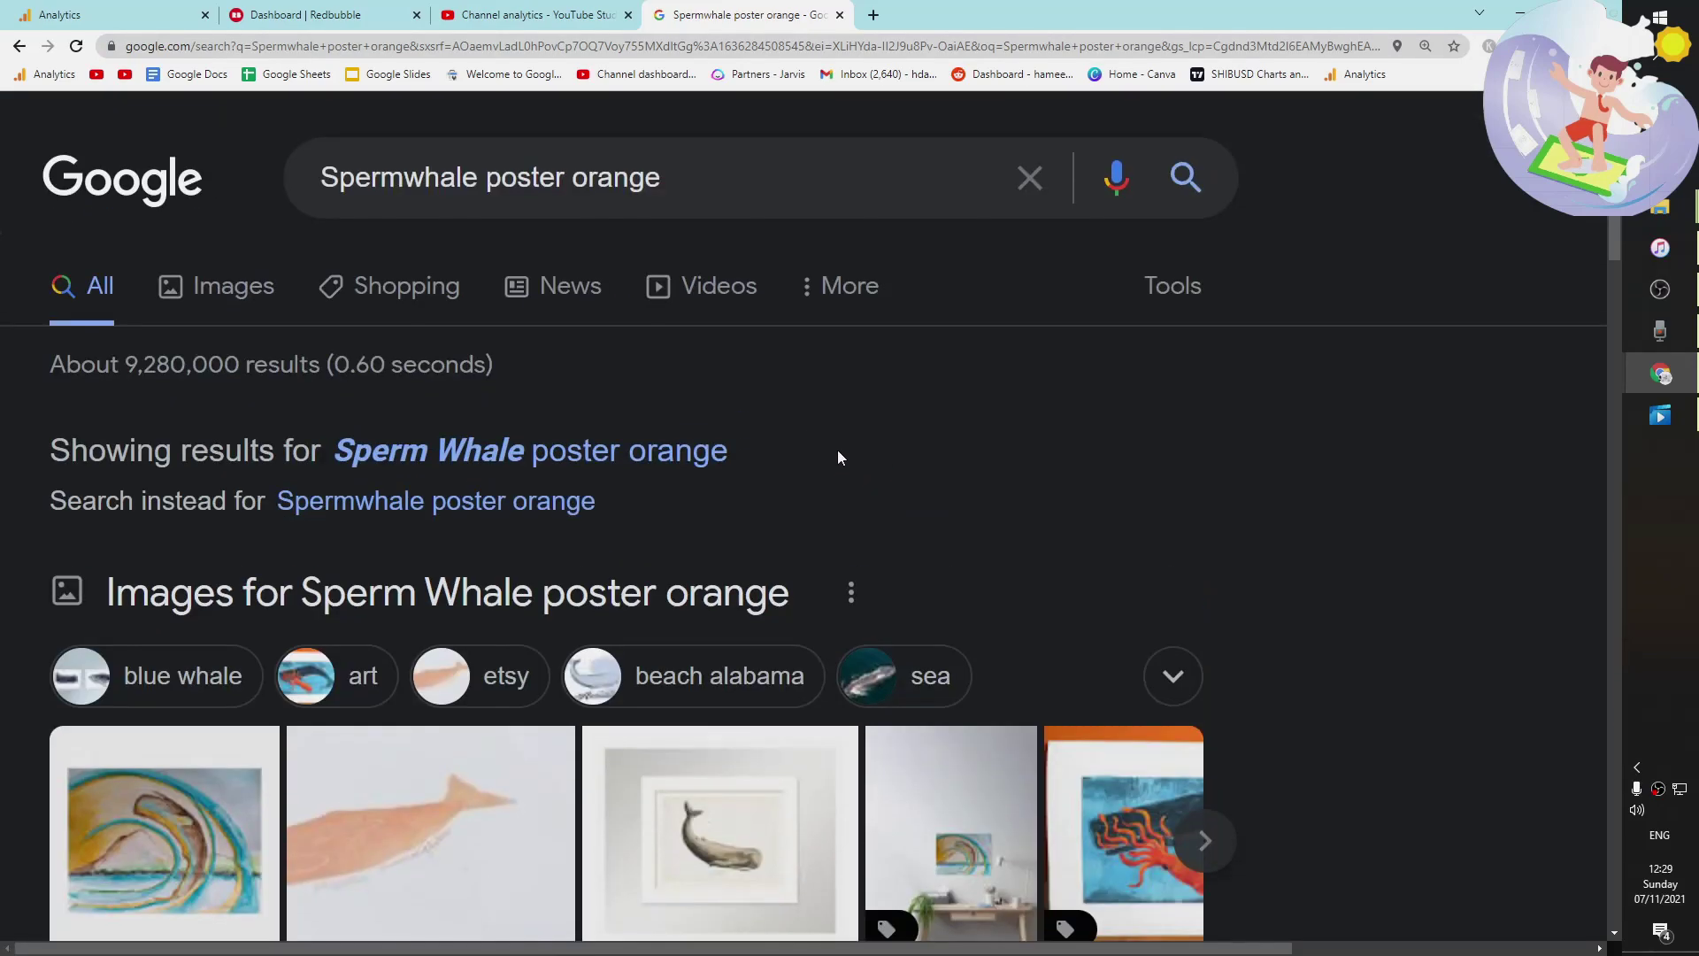
{"action": "scroll", "coordinate": [1154, 543], "scroll_direction": "down", "scroll_amount": 9}
{"action": "scroll", "coordinate": [1155, 542], "scroll_direction": "down", "scroll_amount": 3}
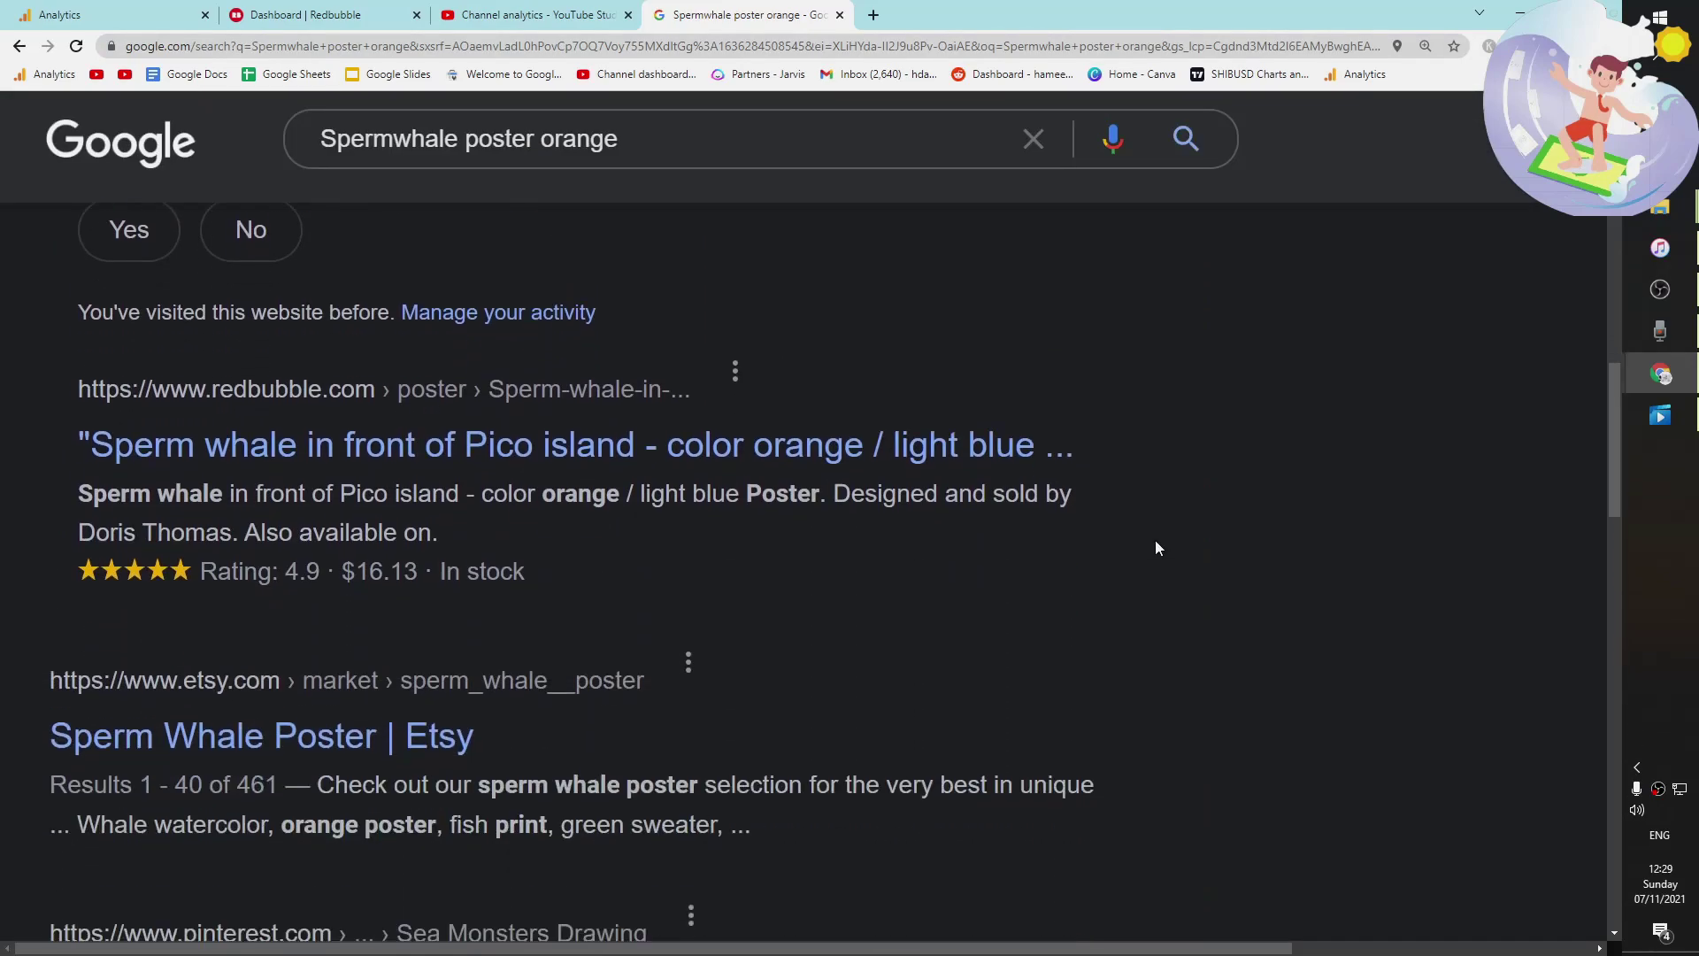
{"action": "scroll", "coordinate": [1134, 539], "scroll_direction": "down", "scroll_amount": 2}
{"action": "scroll", "coordinate": [614, 446], "scroll_direction": "up", "scroll_amount": 4}
{"action": "left_click", "coordinate": [646, 141]}
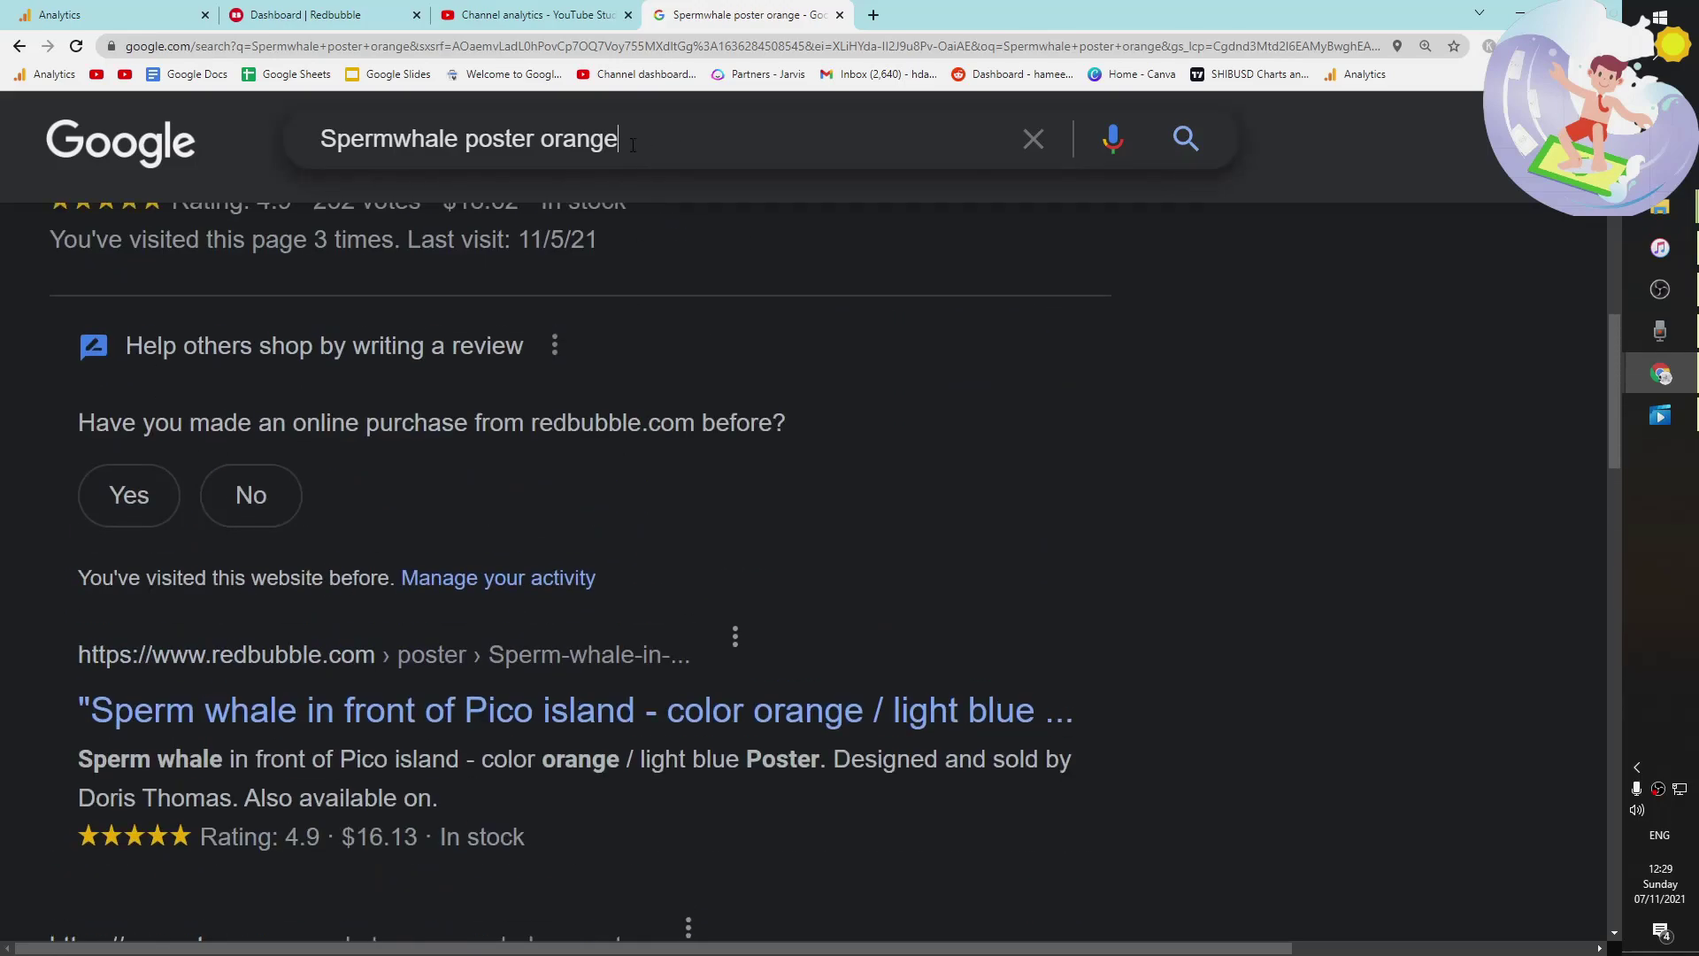
Search 'site:redbubble.com inurl:by-streamsurfer' to list the StreamSurfer shop's pages.
{"action": "type", "text": "site"}
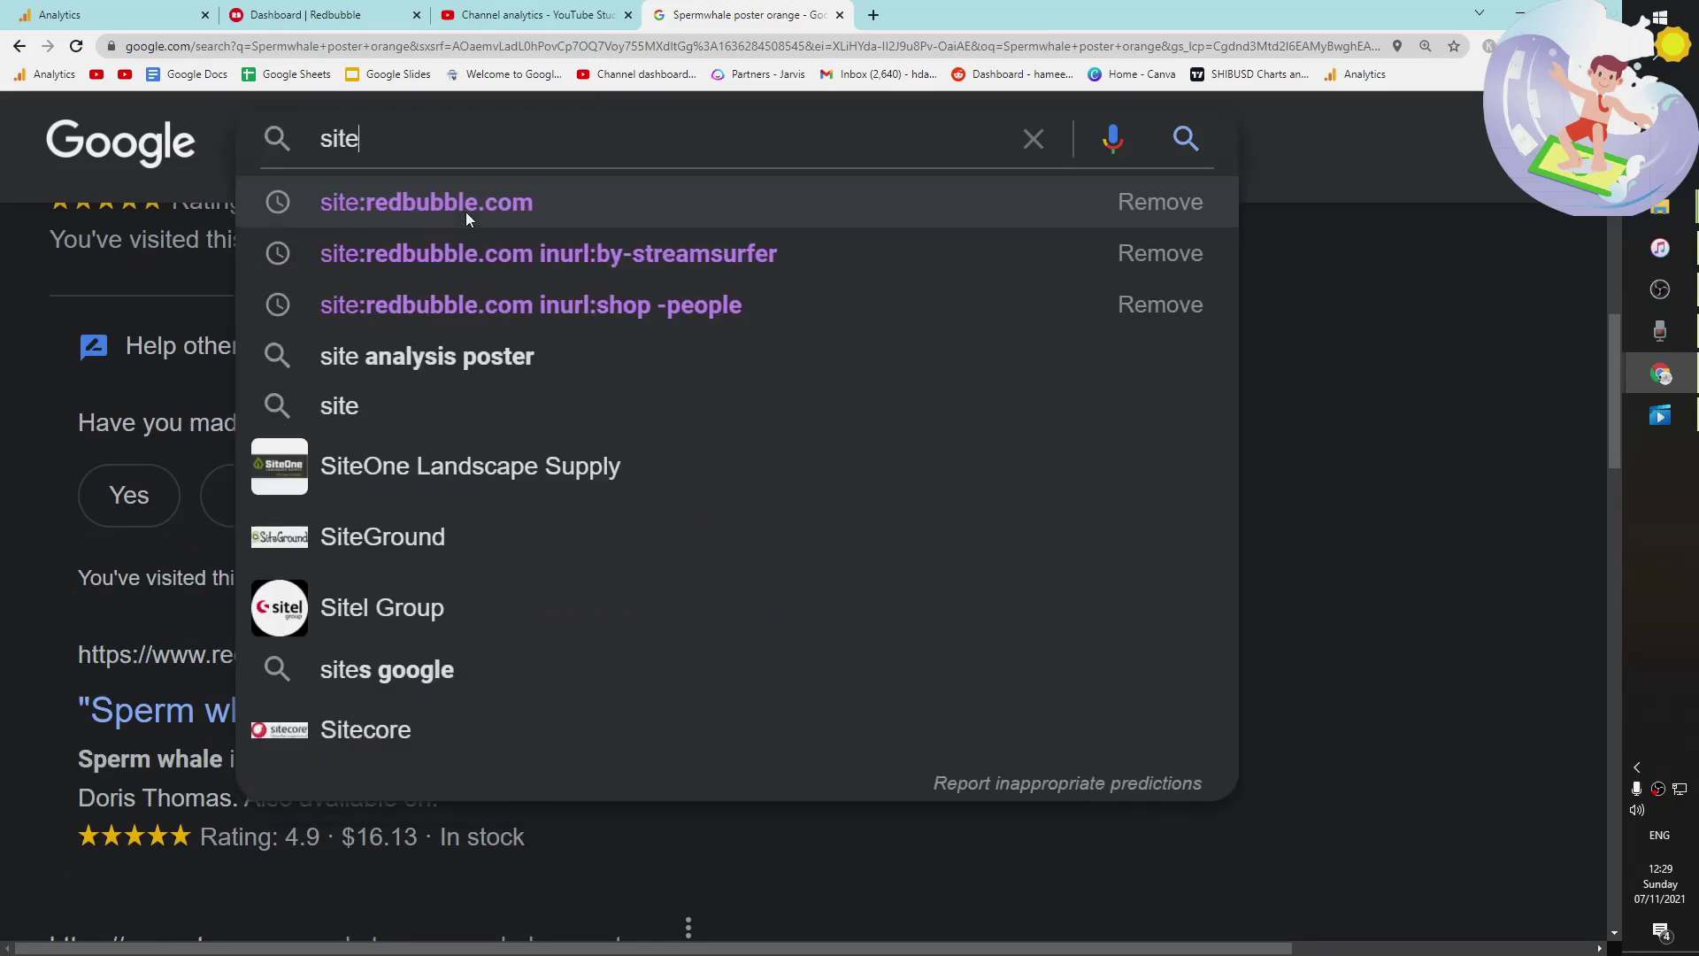
{"action": "left_click", "coordinate": [478, 256]}
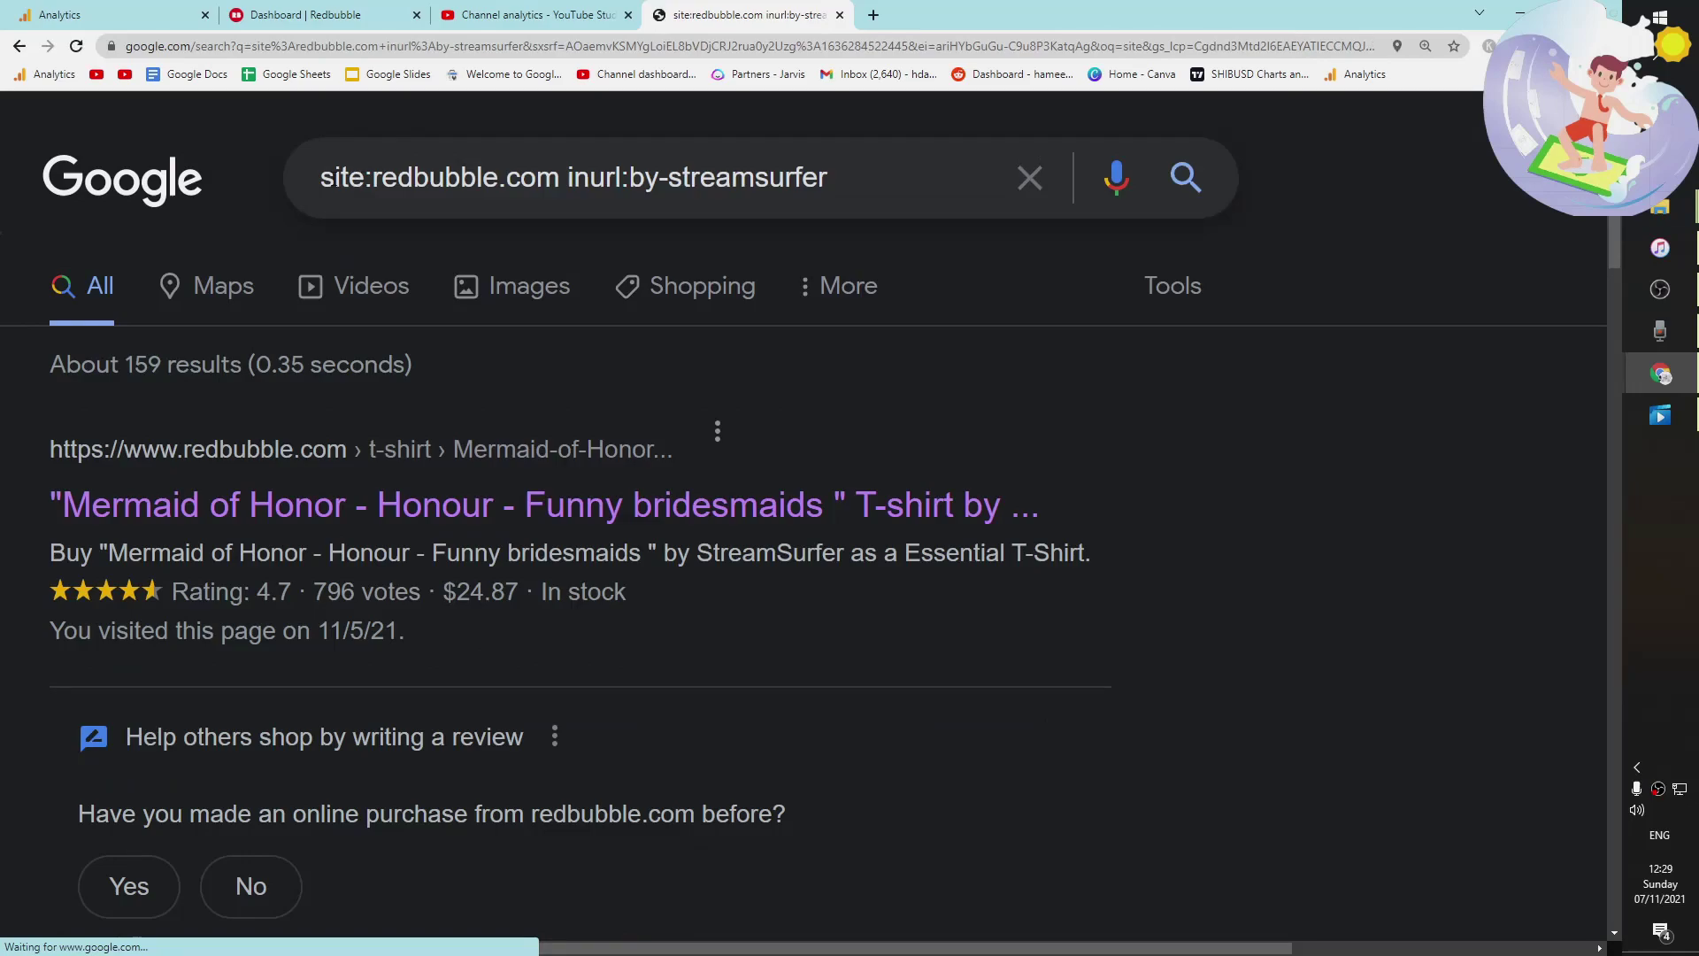
{"action": "left_click", "coordinate": [840, 178]}
{"action": "left_click_drag", "start_coordinate": [841, 180], "coordinate": [319, 179]}
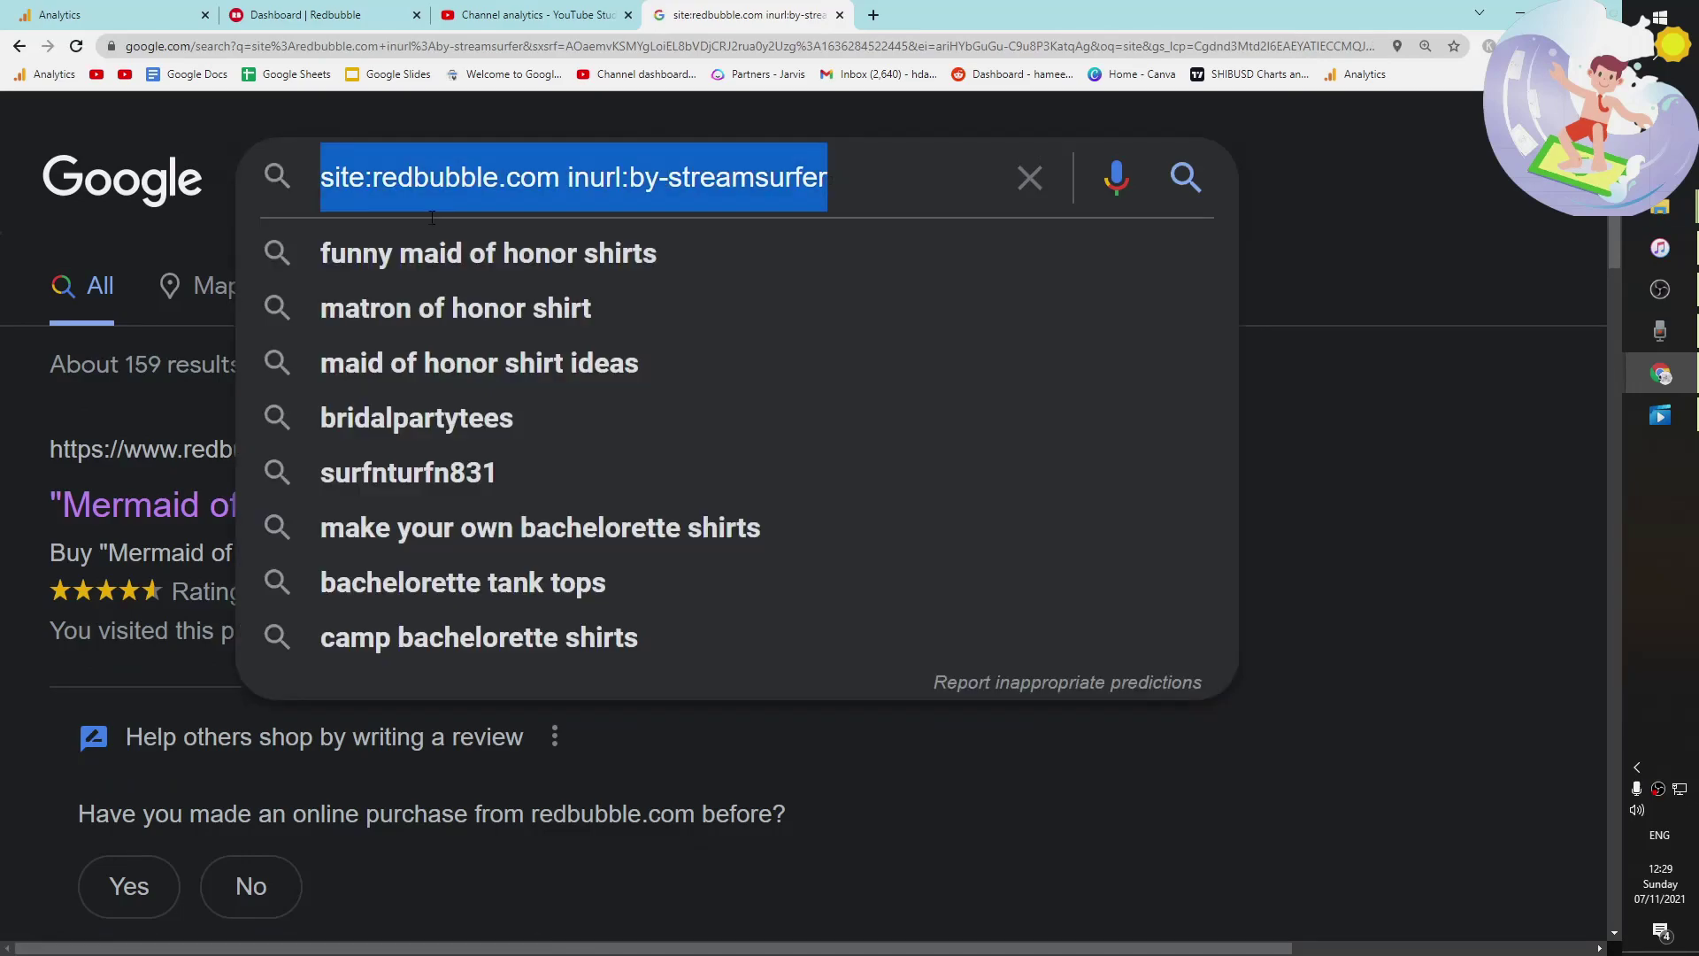
{"action": "left_click", "coordinate": [3, 461]}
Go back to the orange Spermwhale poster results.
{"action": "scroll", "coordinate": [148, 314], "scroll_direction": "down", "scroll_amount": 1}
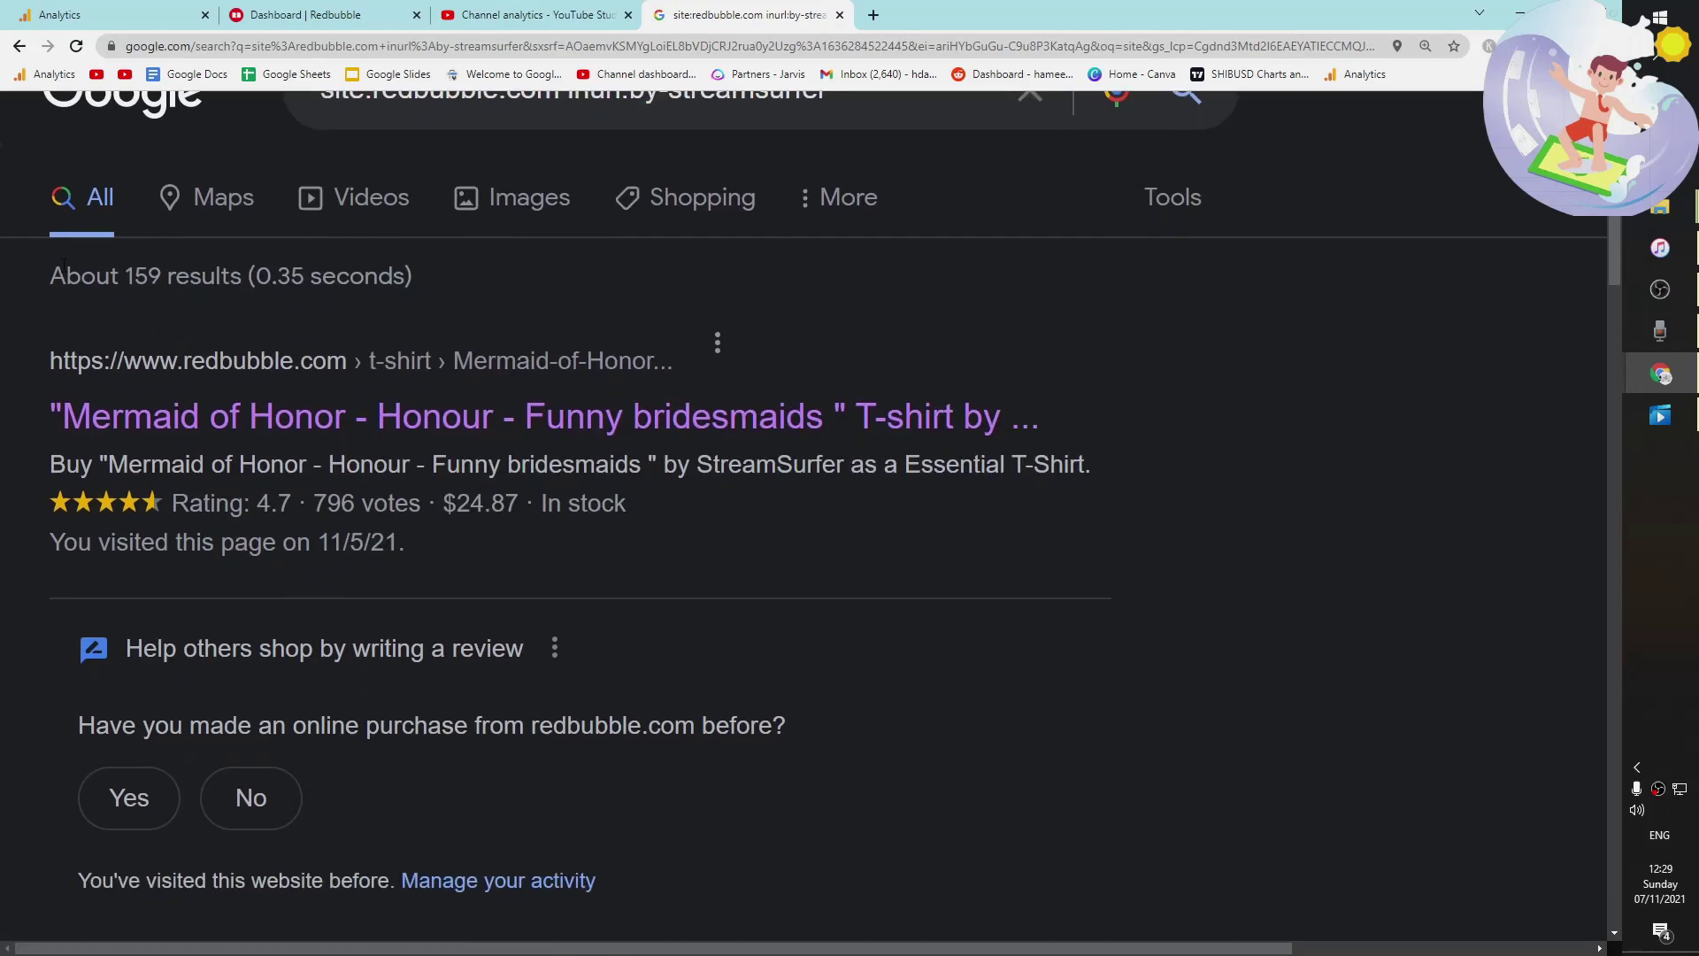
{"action": "left_click", "coordinate": [19, 46]}
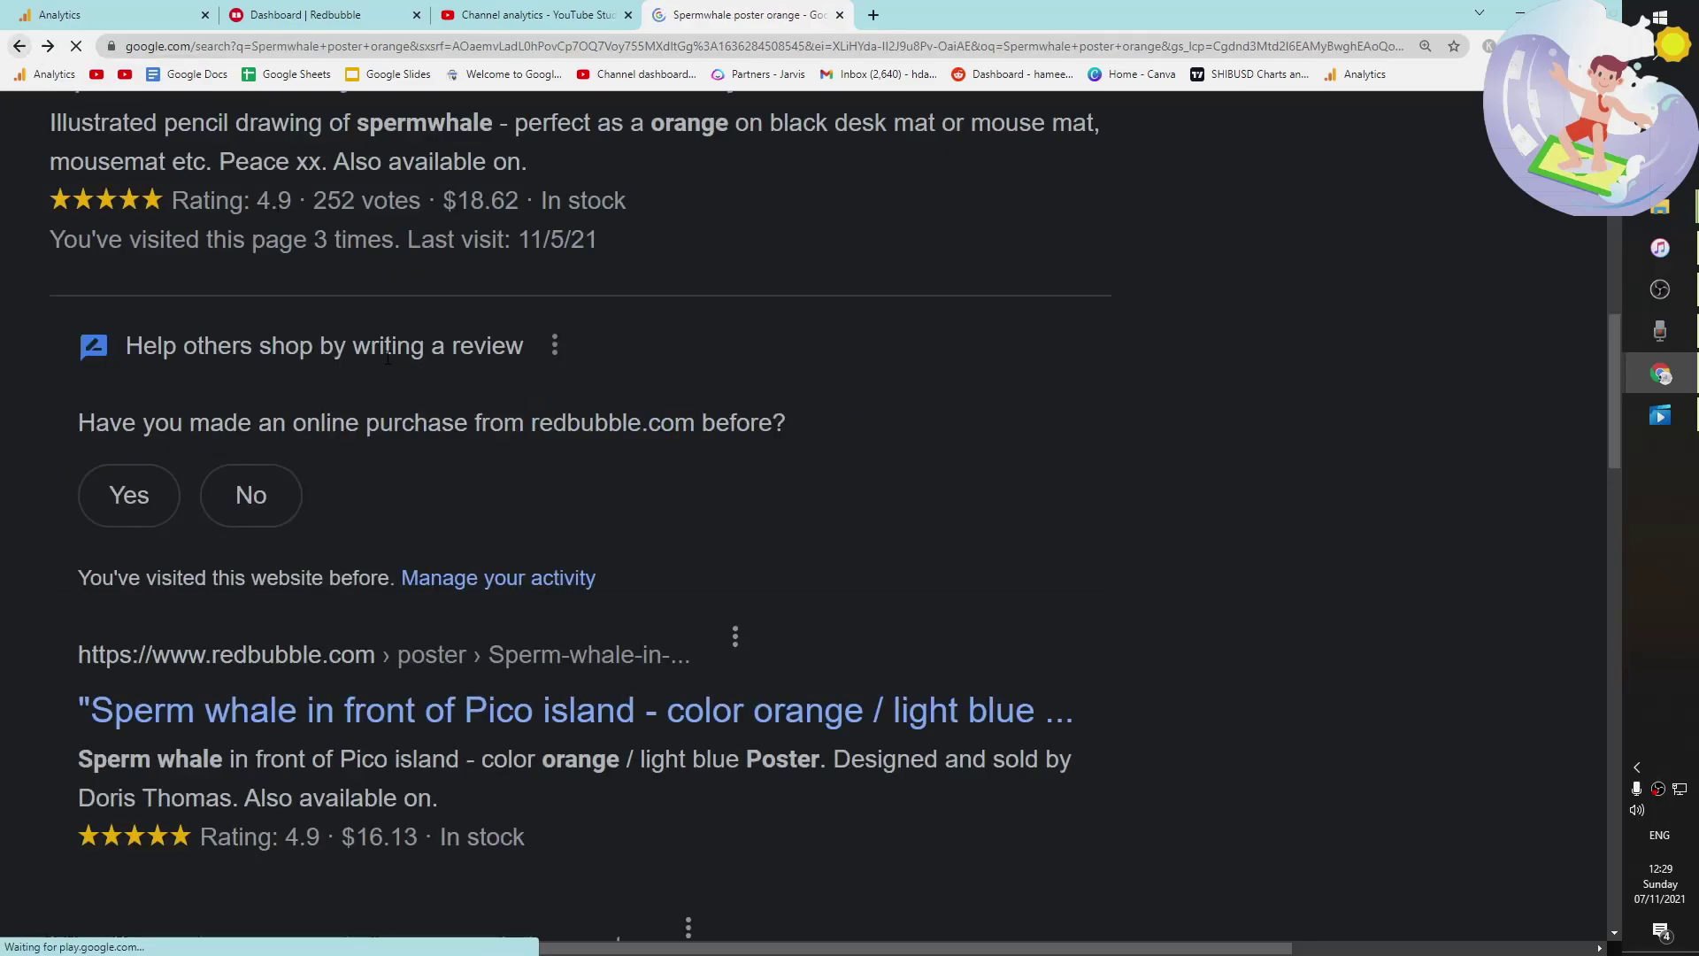
{"action": "scroll", "coordinate": [456, 495], "scroll_direction": "up", "scroll_amount": 5}
{"action": "scroll", "coordinate": [456, 496], "scroll_direction": "down", "scroll_amount": 2}
In the All Pages table, highlight row 21's google / organic and row 33's google / cpc sources.
{"action": "left_click", "coordinate": [59, 14]}
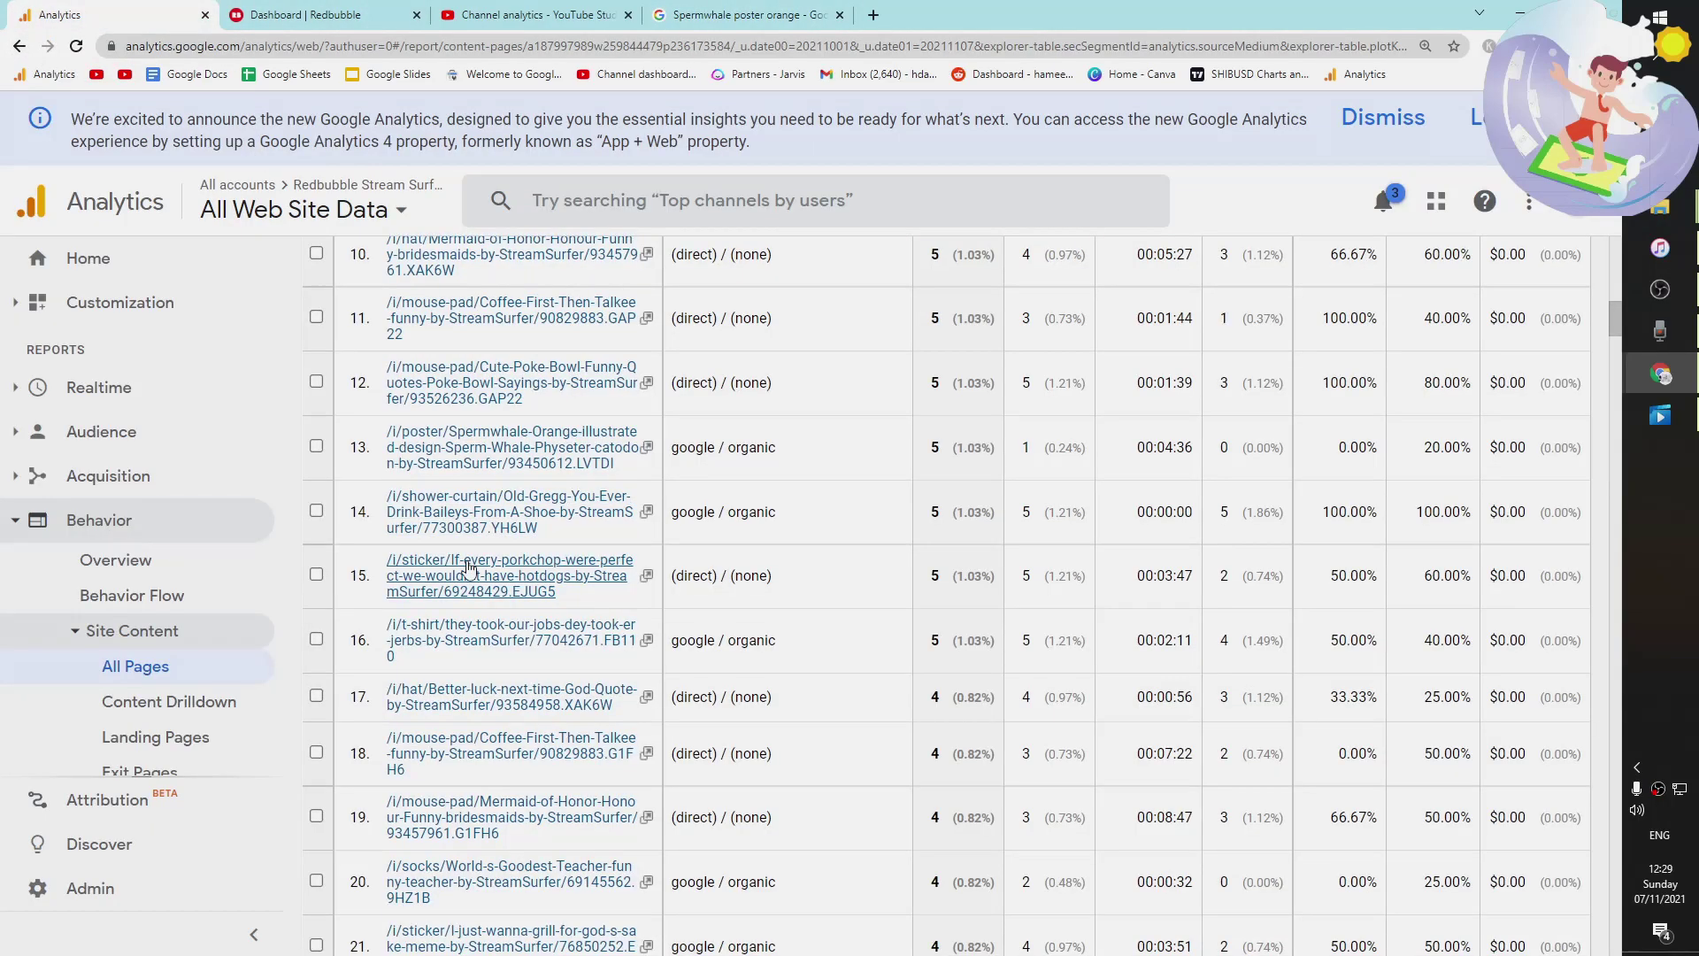
{"action": "scroll", "coordinate": [872, 630], "scroll_direction": "down", "scroll_amount": 2}
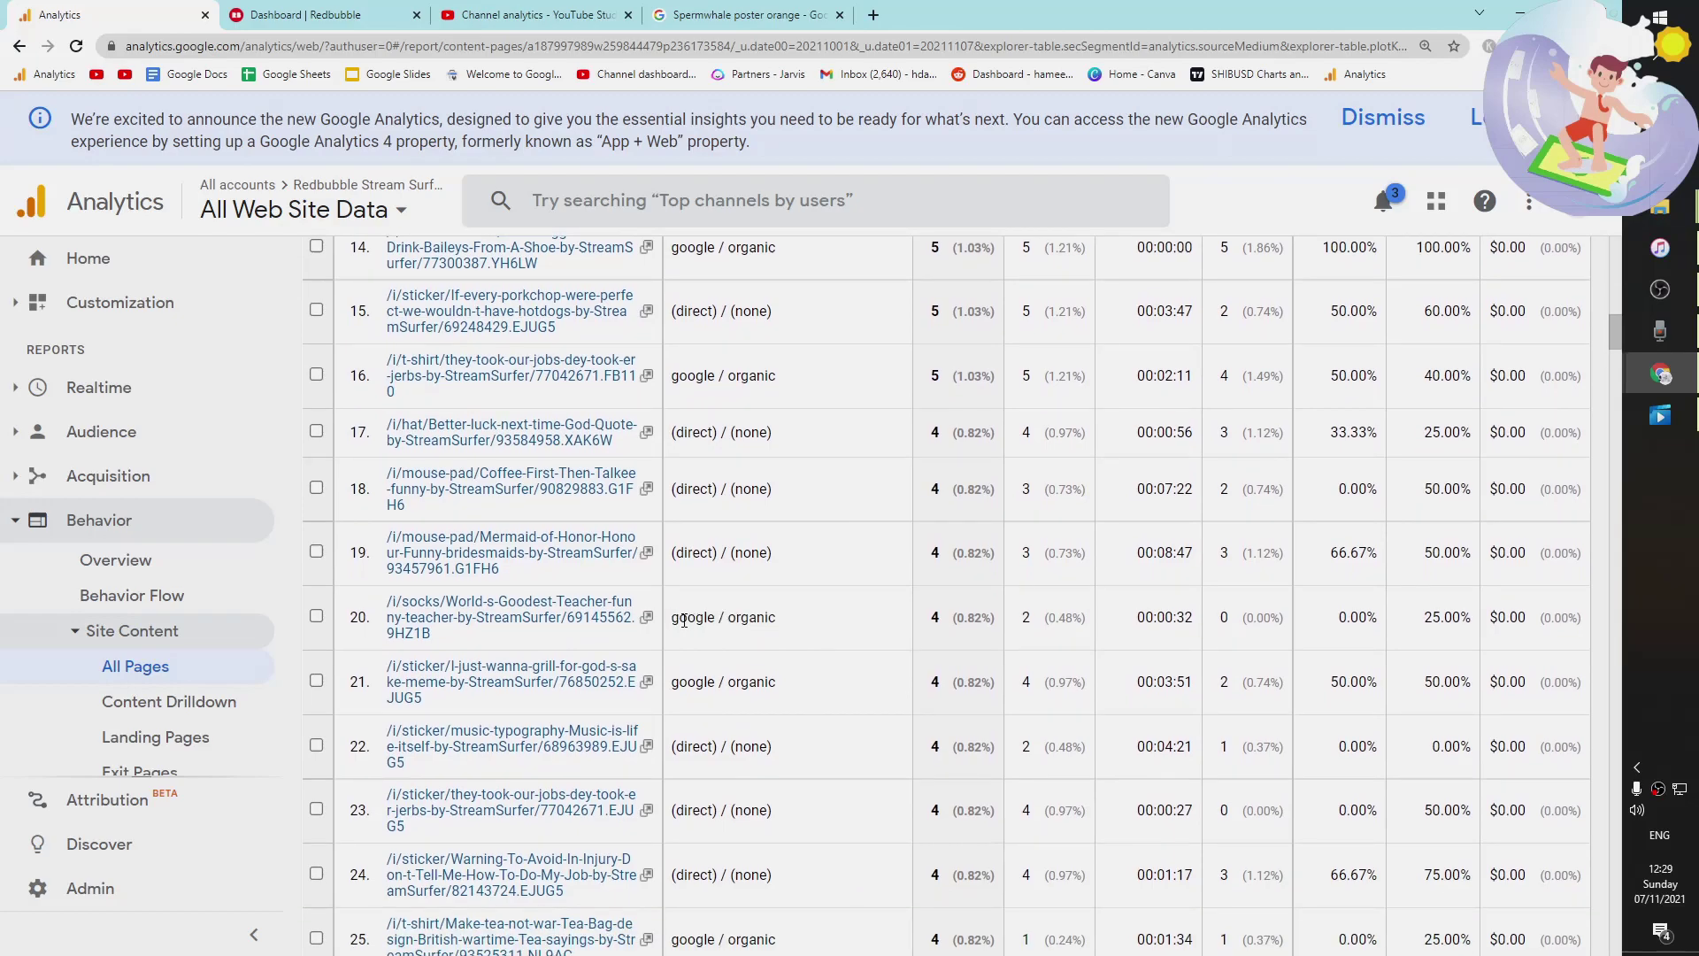
{"action": "left_click_drag", "start_coordinate": [807, 684], "coordinate": [703, 686]}
{"action": "scroll", "coordinate": [842, 691], "scroll_direction": "down", "scroll_amount": 4}
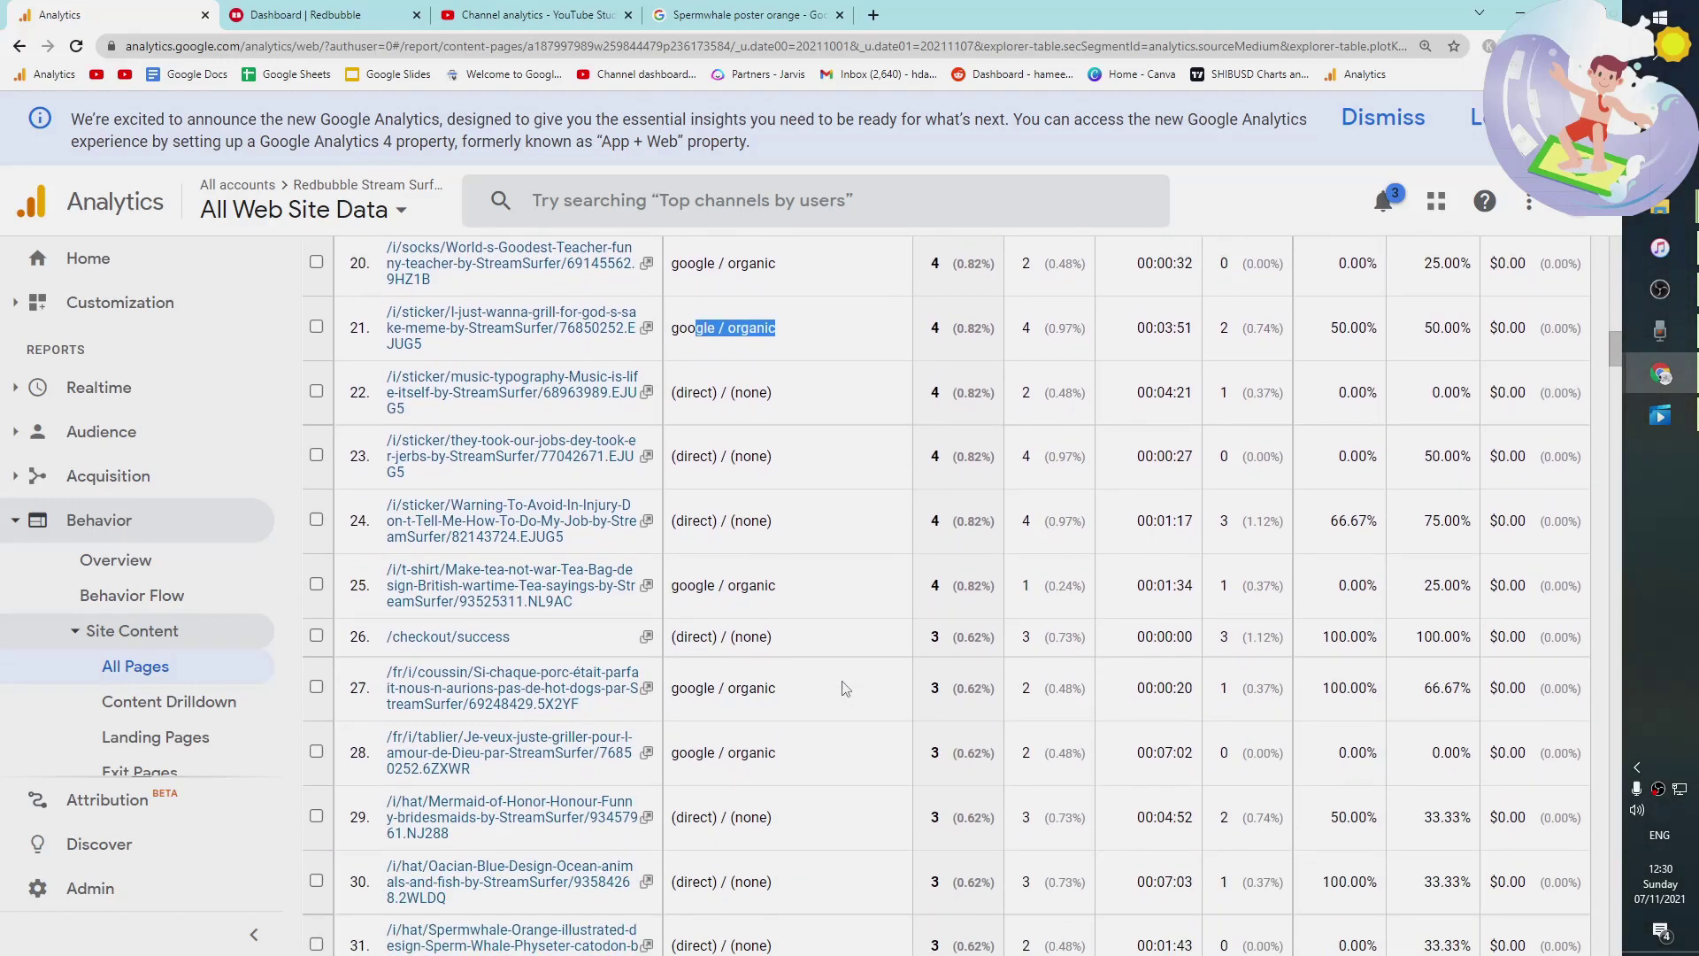
{"action": "scroll", "coordinate": [845, 689], "scroll_direction": "down", "scroll_amount": 5}
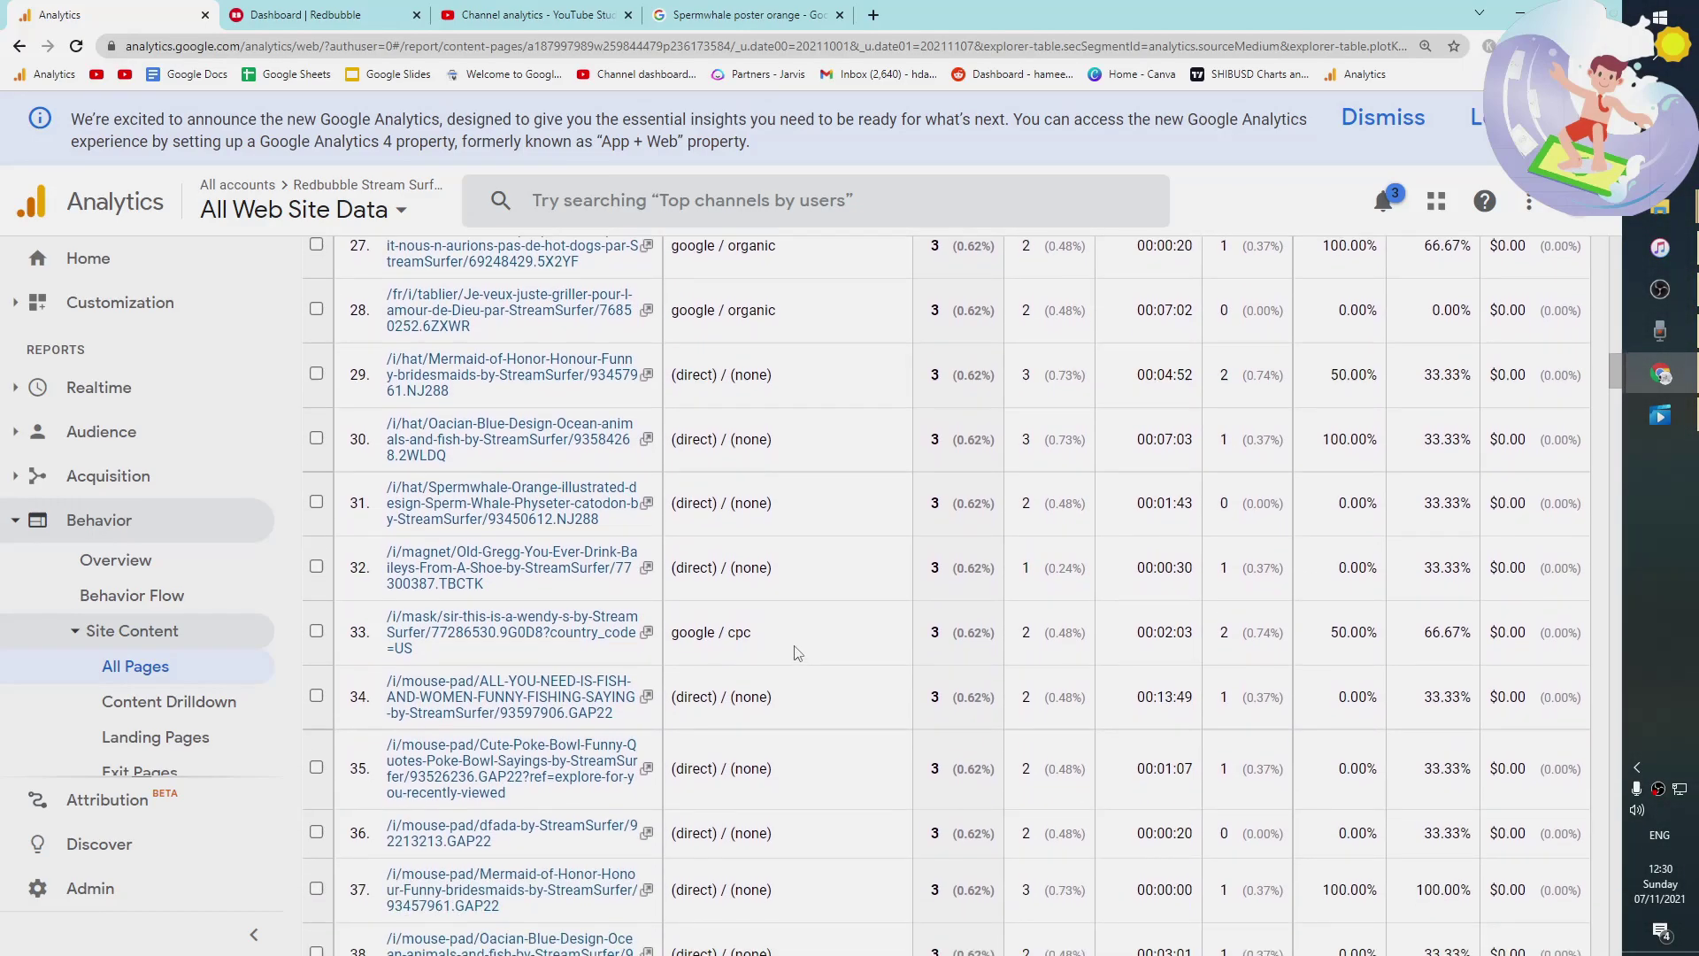
{"action": "triple_click", "coordinate": [728, 629]}
{"action": "left_click", "coordinate": [706, 639]}
{"action": "left_click_drag", "start_coordinate": [782, 645], "coordinate": [670, 632]}
{"action": "left_click", "coordinate": [718, 657]}
Highlight row 39's google / organic source.
{"action": "scroll", "coordinate": [745, 626], "scroll_direction": "down", "scroll_amount": 1}
{"action": "scroll", "coordinate": [746, 626], "scroll_direction": "down", "scroll_amount": 4}
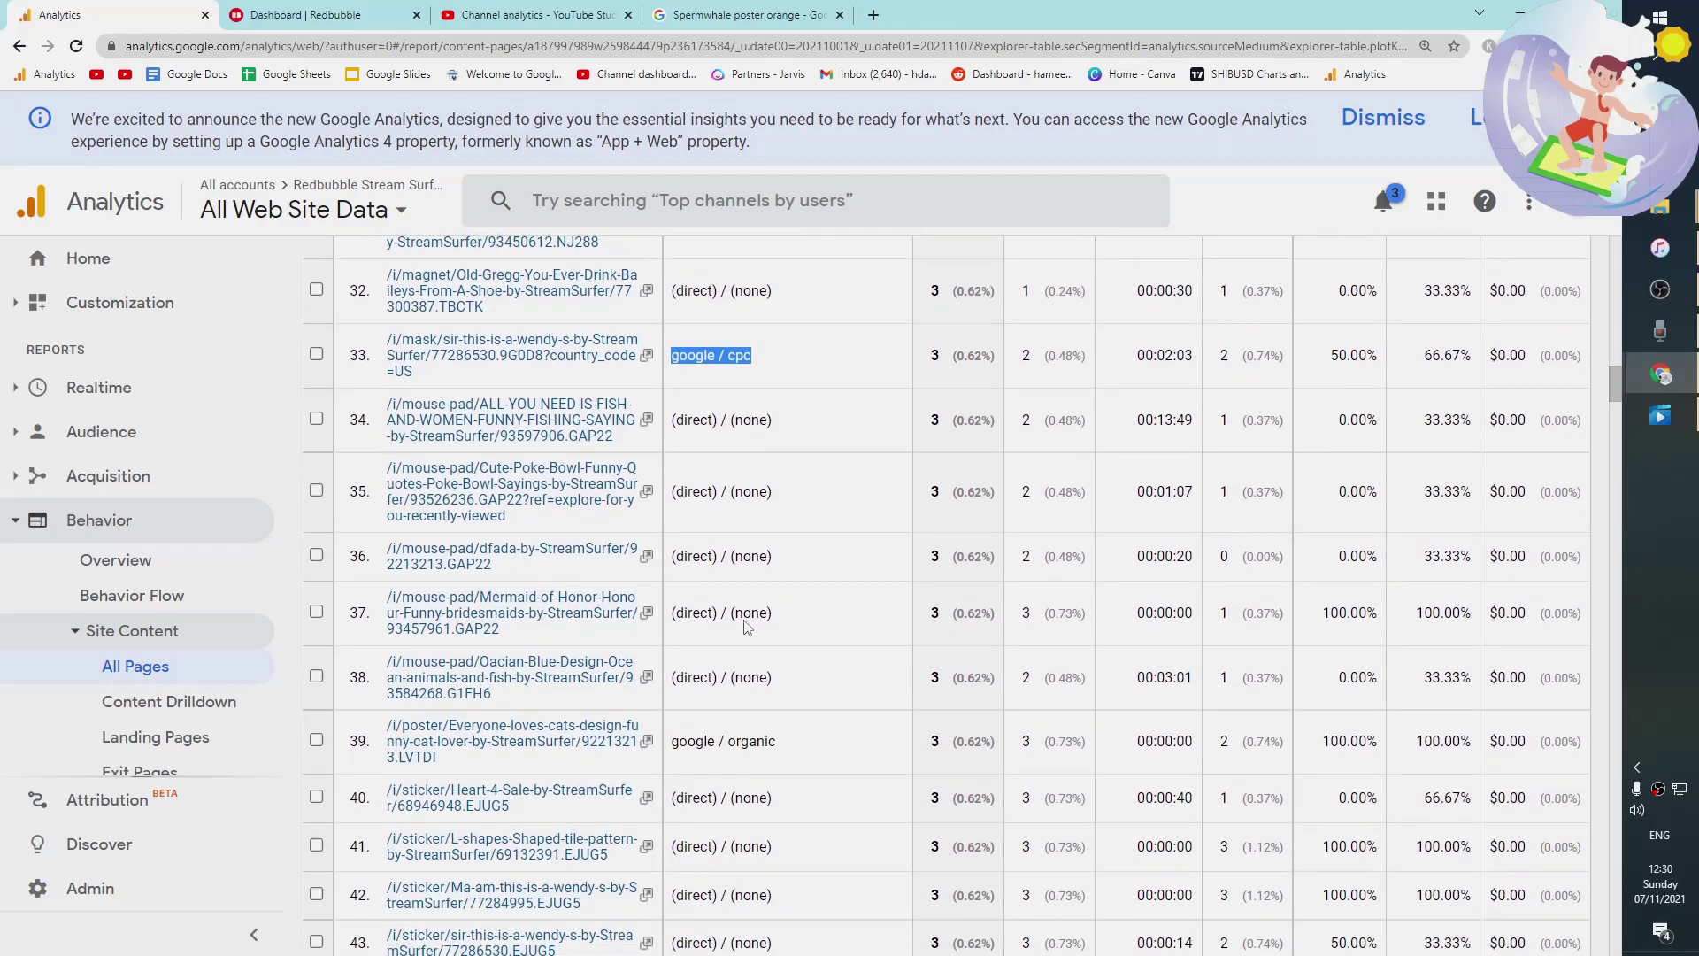
{"action": "triple_click", "coordinate": [750, 574]}
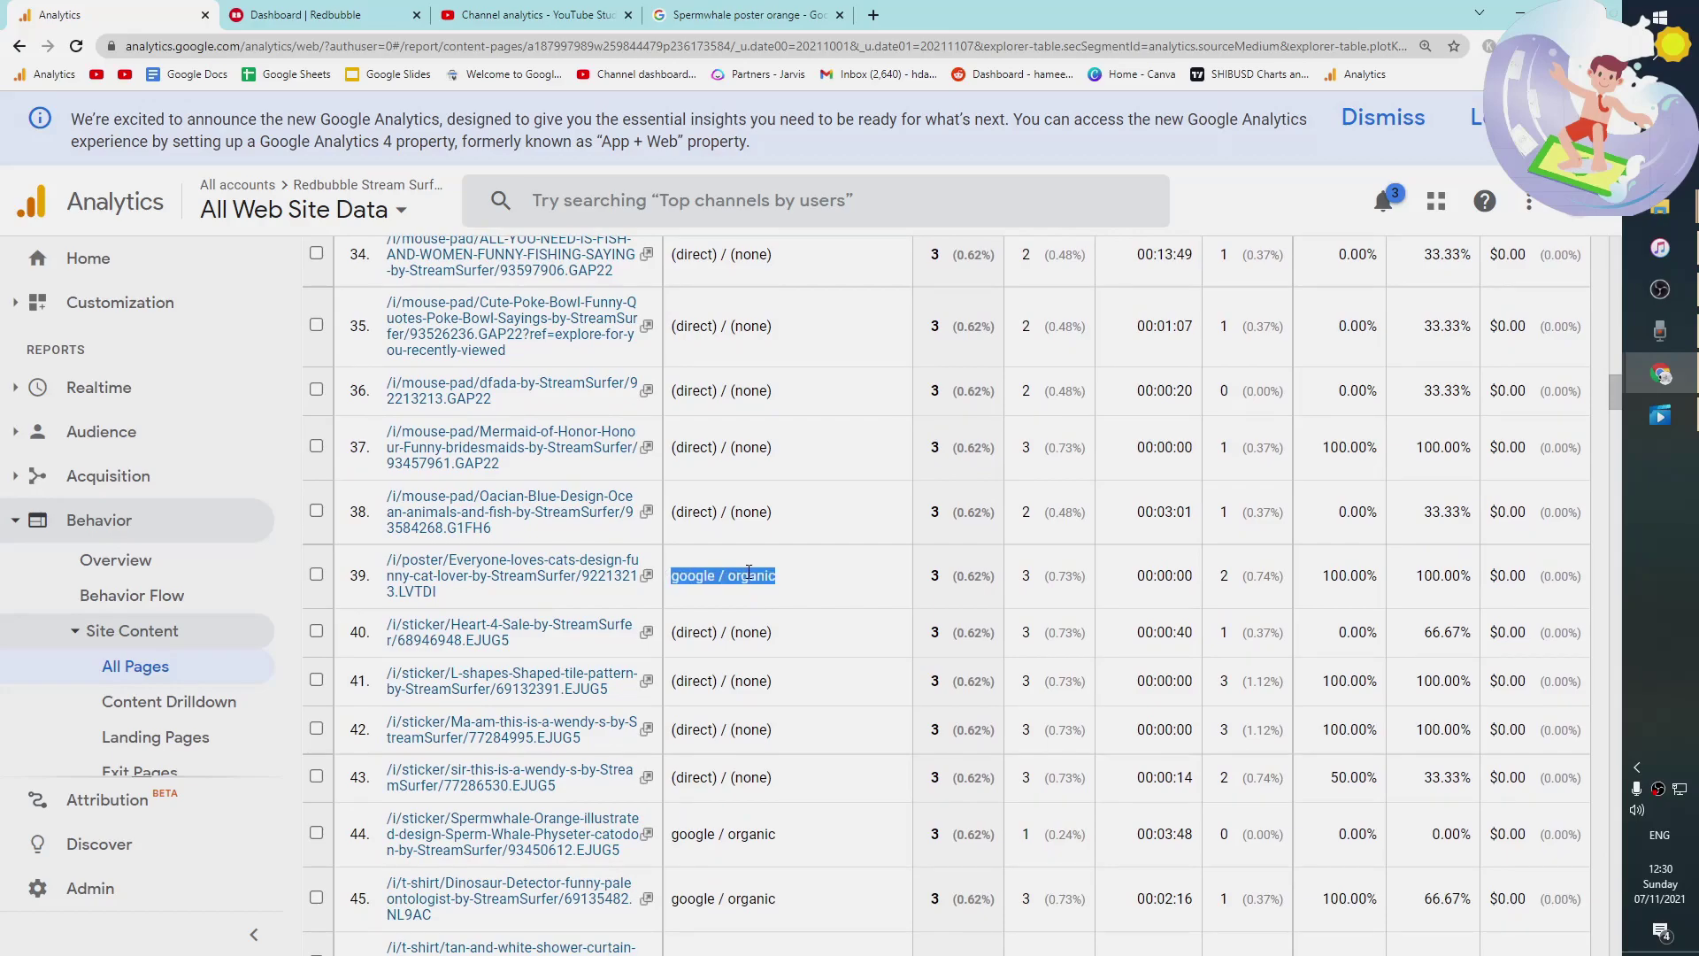
{"action": "scroll", "coordinate": [751, 571], "scroll_direction": "down", "scroll_amount": 3}
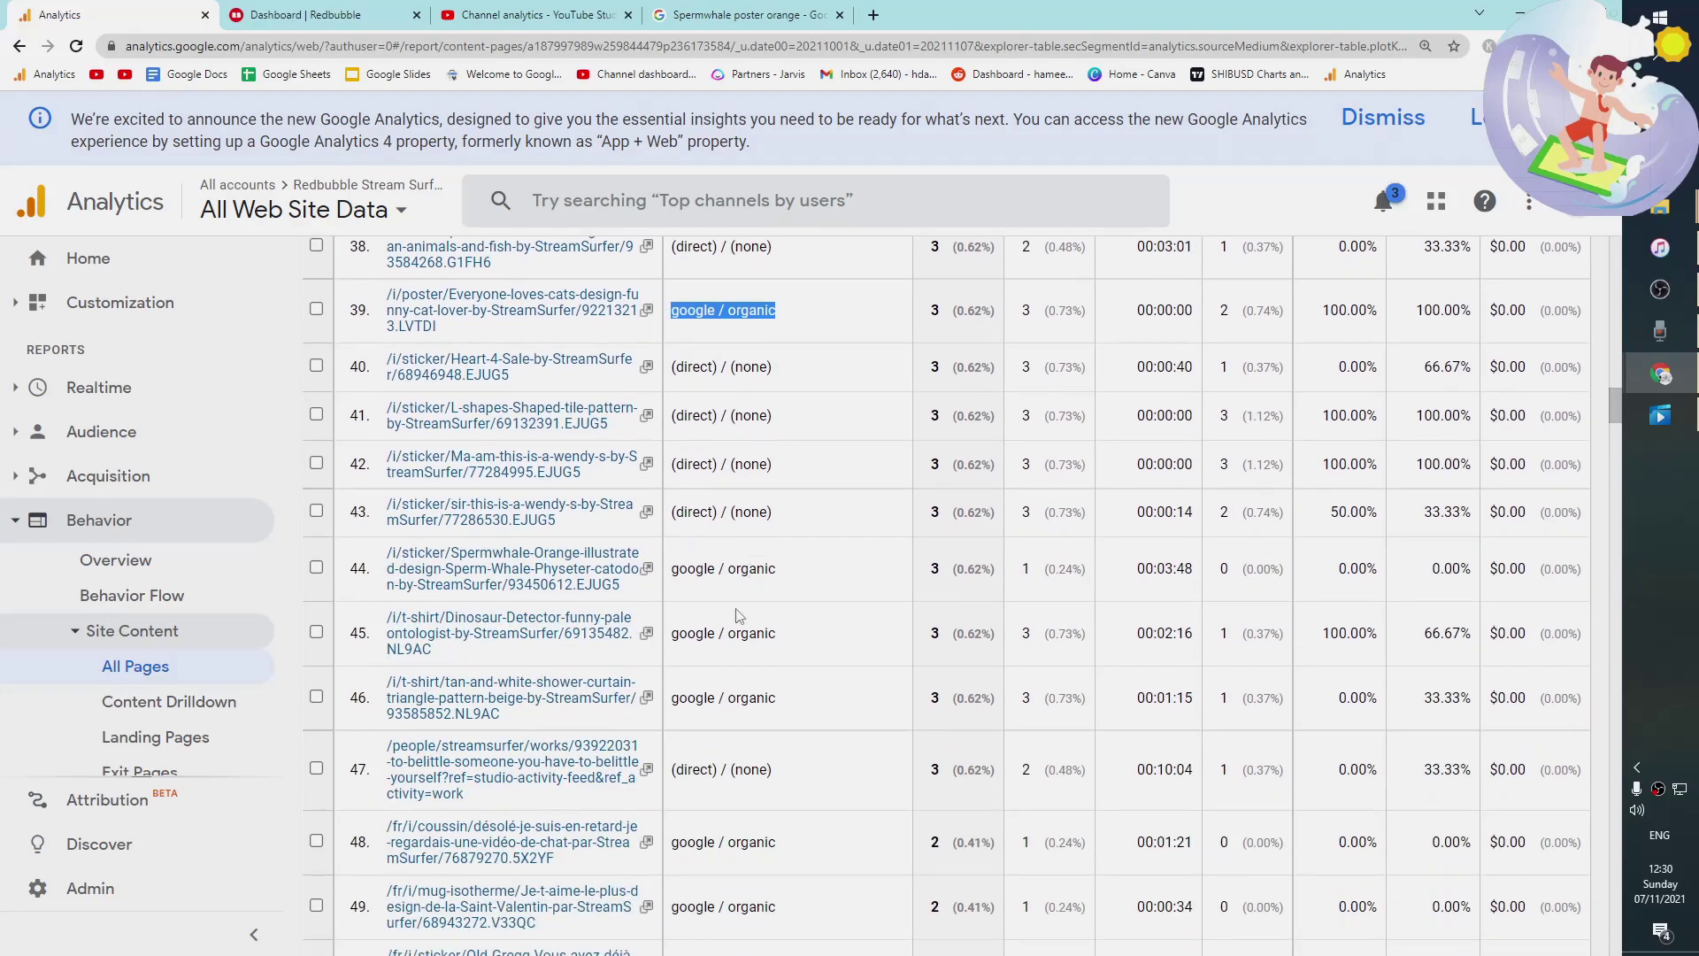
{"action": "scroll", "coordinate": [812, 602], "scroll_direction": "up", "scroll_amount": 20}
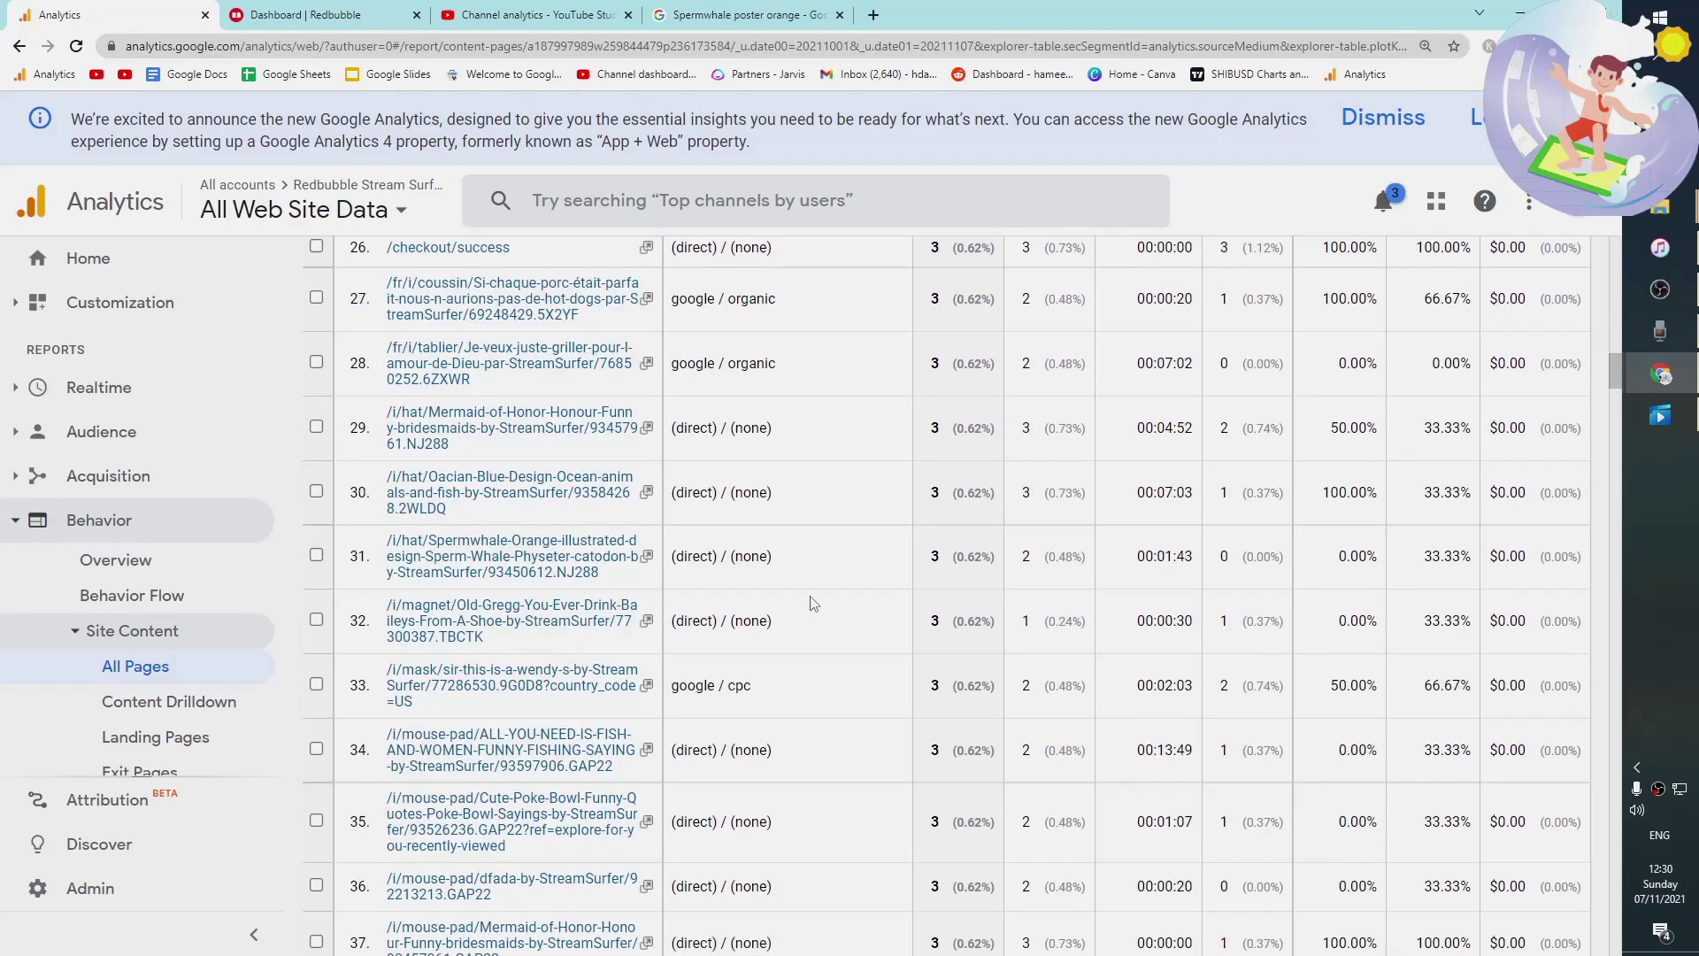
{"action": "scroll", "coordinate": [812, 602], "scroll_direction": "up", "scroll_amount": 5}
{"action": "scroll", "coordinate": [802, 585], "scroll_direction": "down", "scroll_amount": 2}
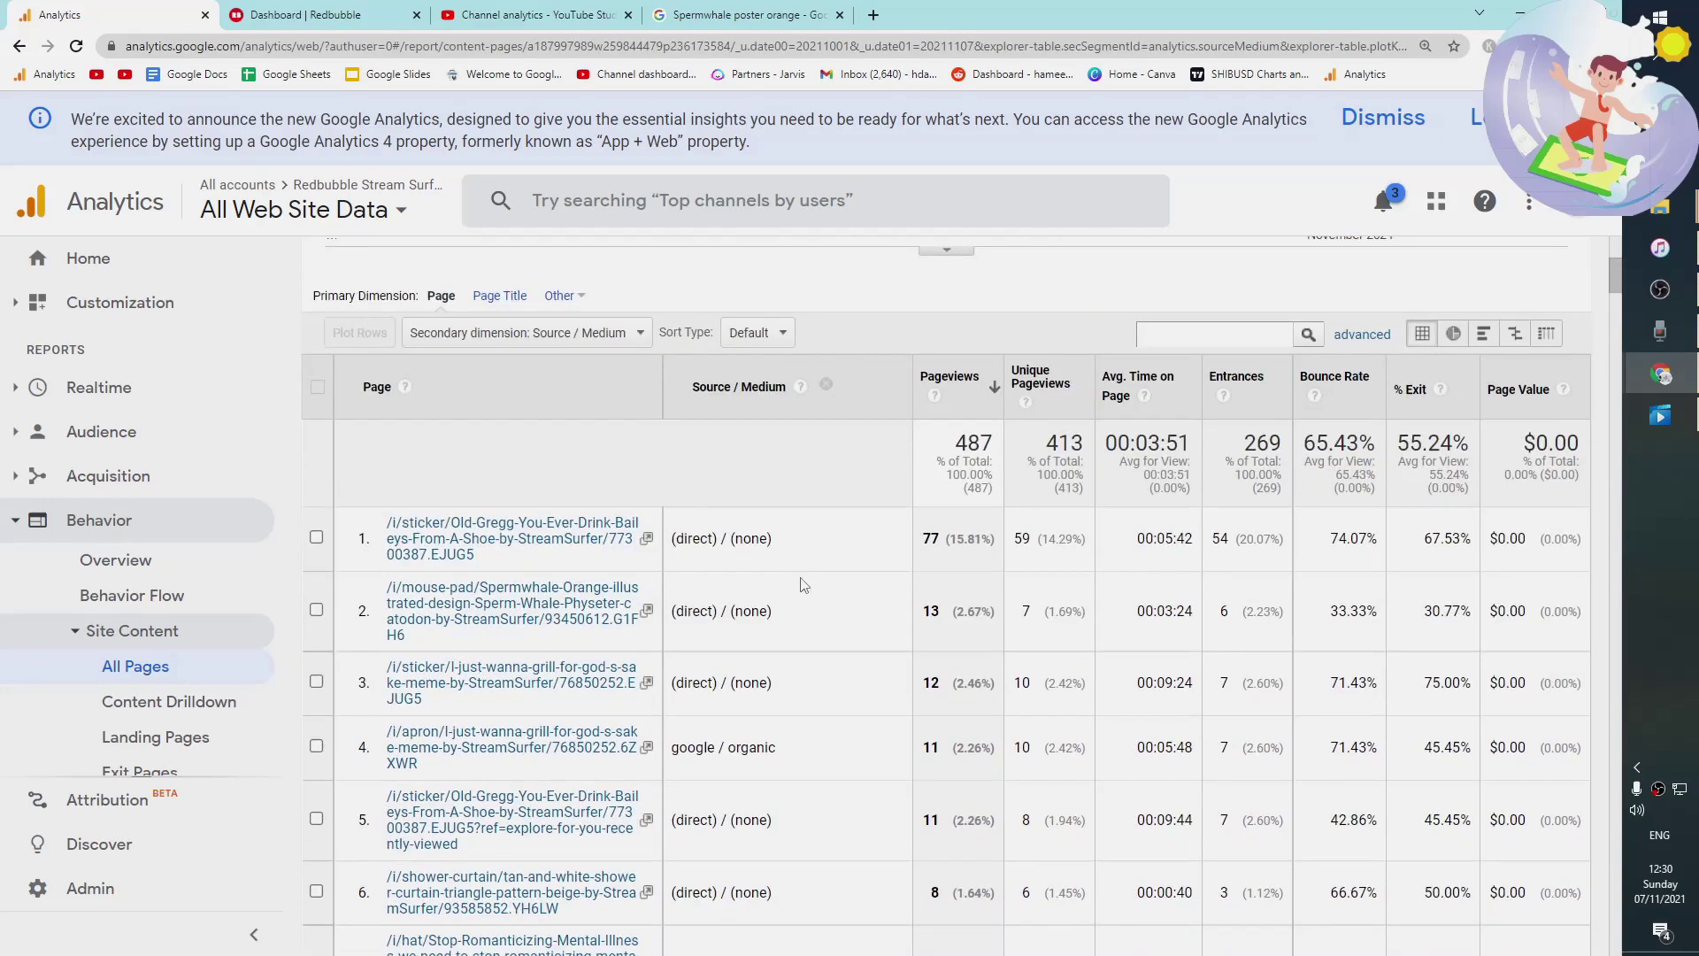
{"action": "left_click_drag", "start_coordinate": [665, 545], "coordinate": [811, 543]}
{"action": "left_click", "coordinate": [811, 543]}
{"action": "scroll", "coordinate": [767, 595], "scroll_direction": "down", "scroll_amount": 1}
{"action": "scroll", "coordinate": [766, 588], "scroll_direction": "down", "scroll_amount": 2}
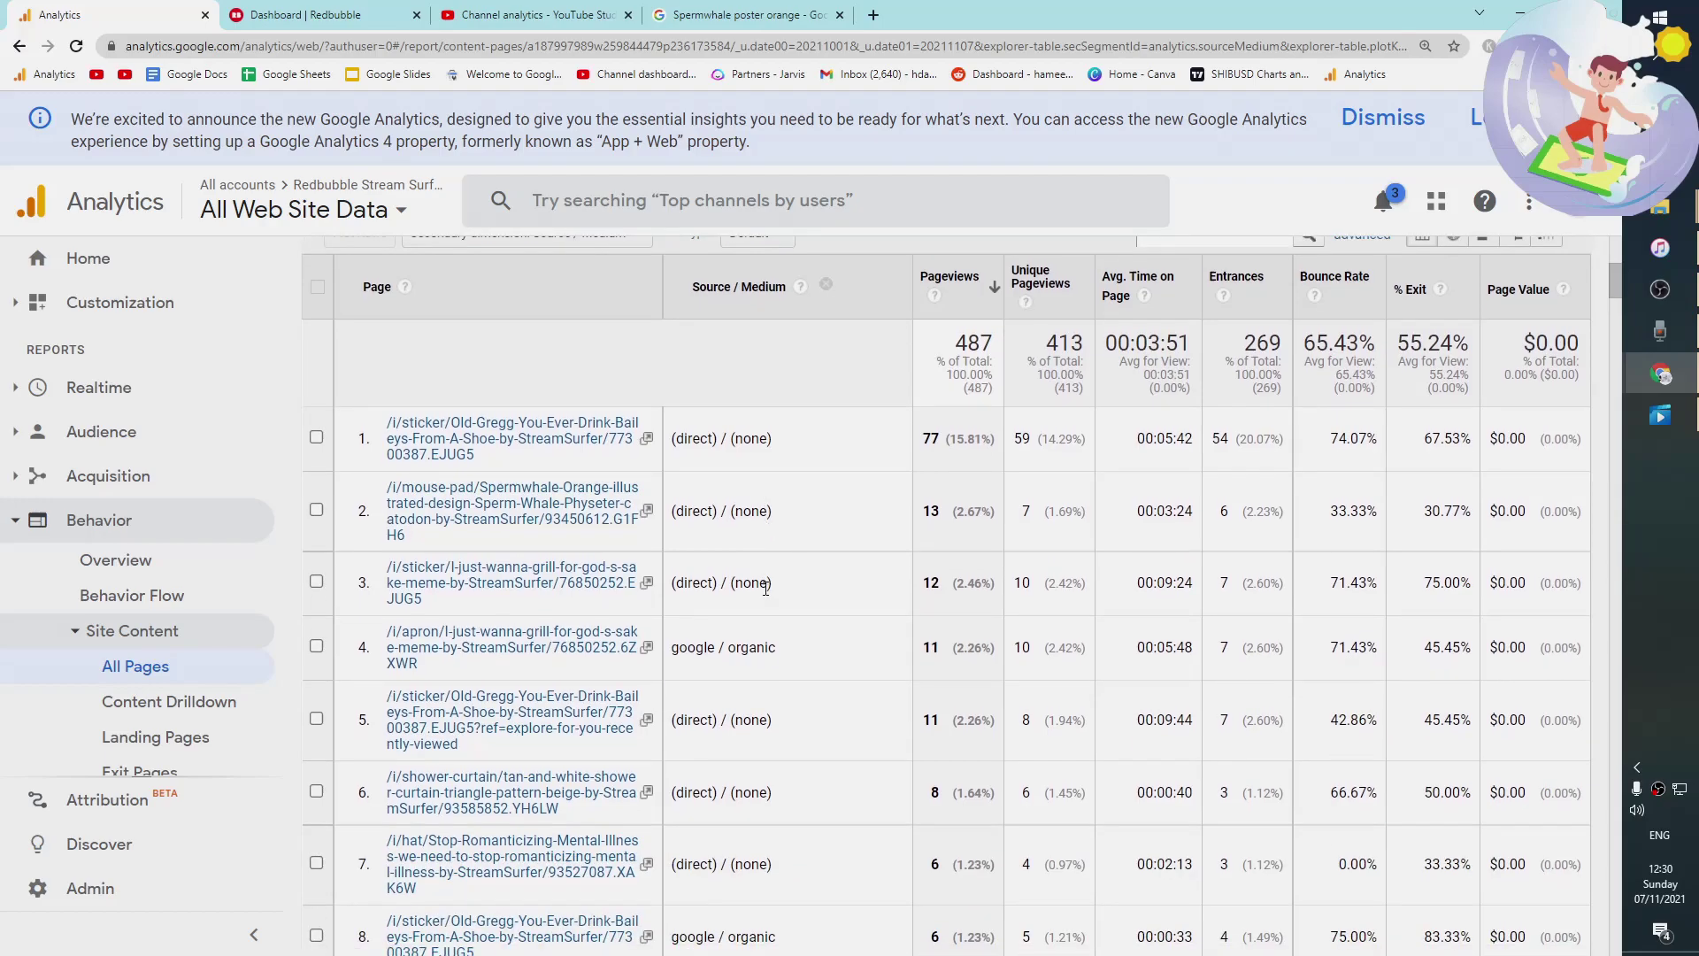
{"action": "scroll", "coordinate": [767, 593], "scroll_direction": "down", "scroll_amount": 3}
{"action": "scroll", "coordinate": [766, 593], "scroll_direction": "down", "scroll_amount": 4}
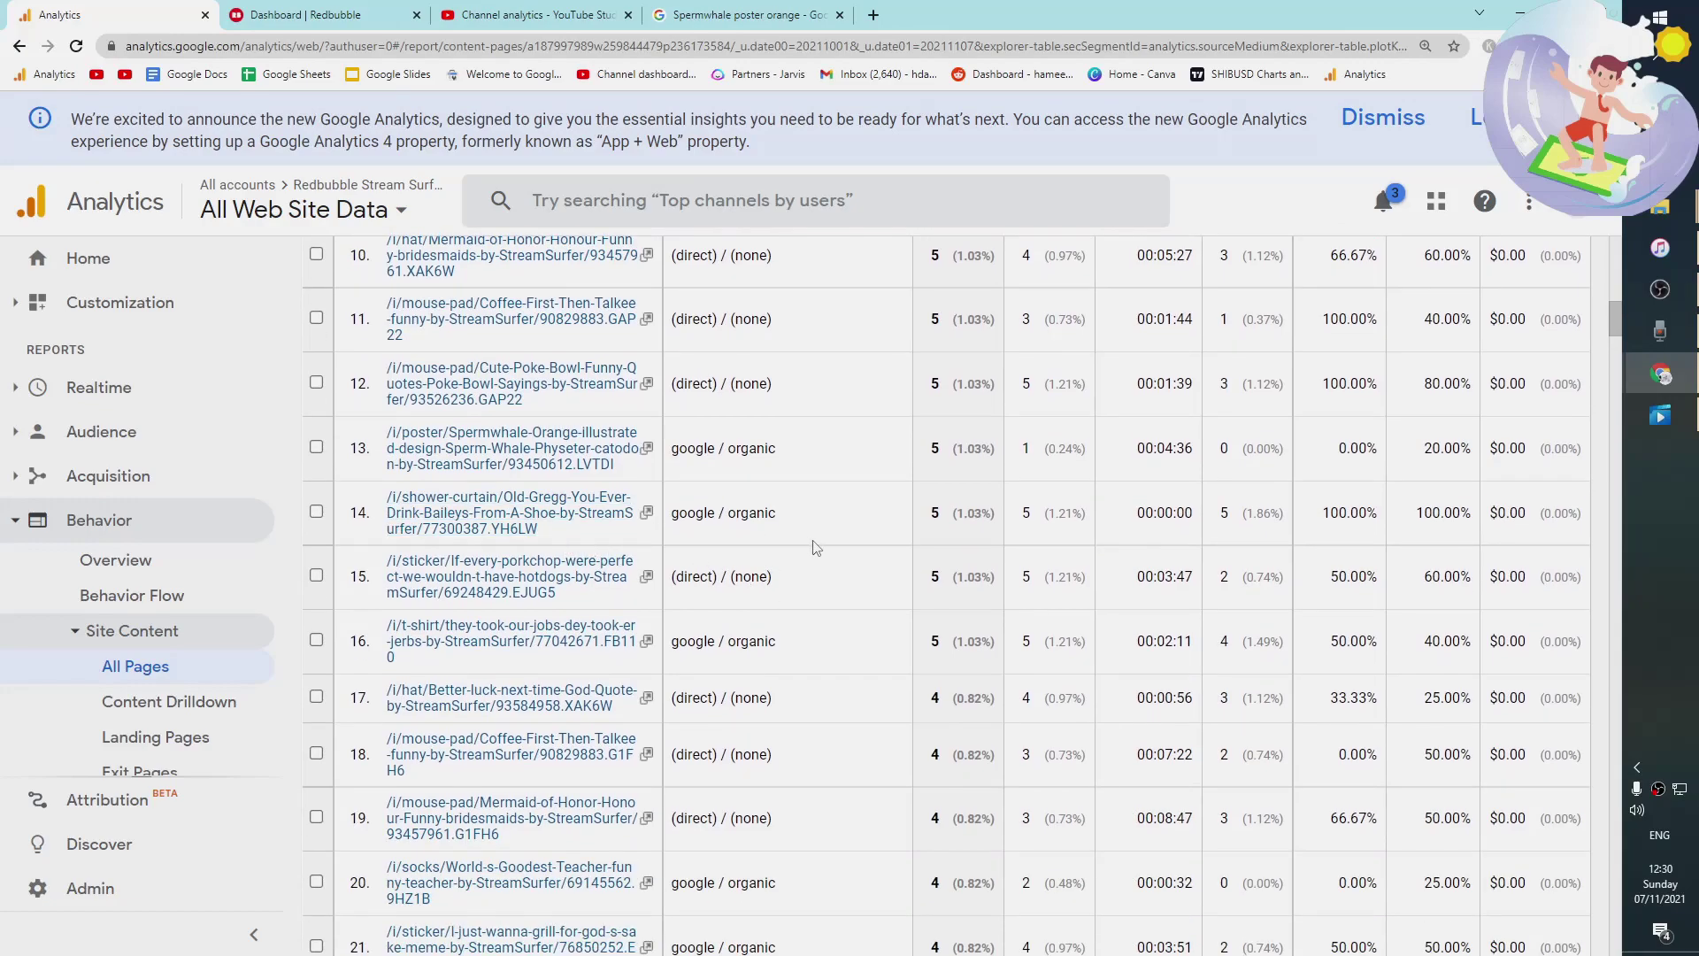
{"action": "scroll", "coordinate": [813, 545], "scroll_direction": "up", "scroll_amount": 4}
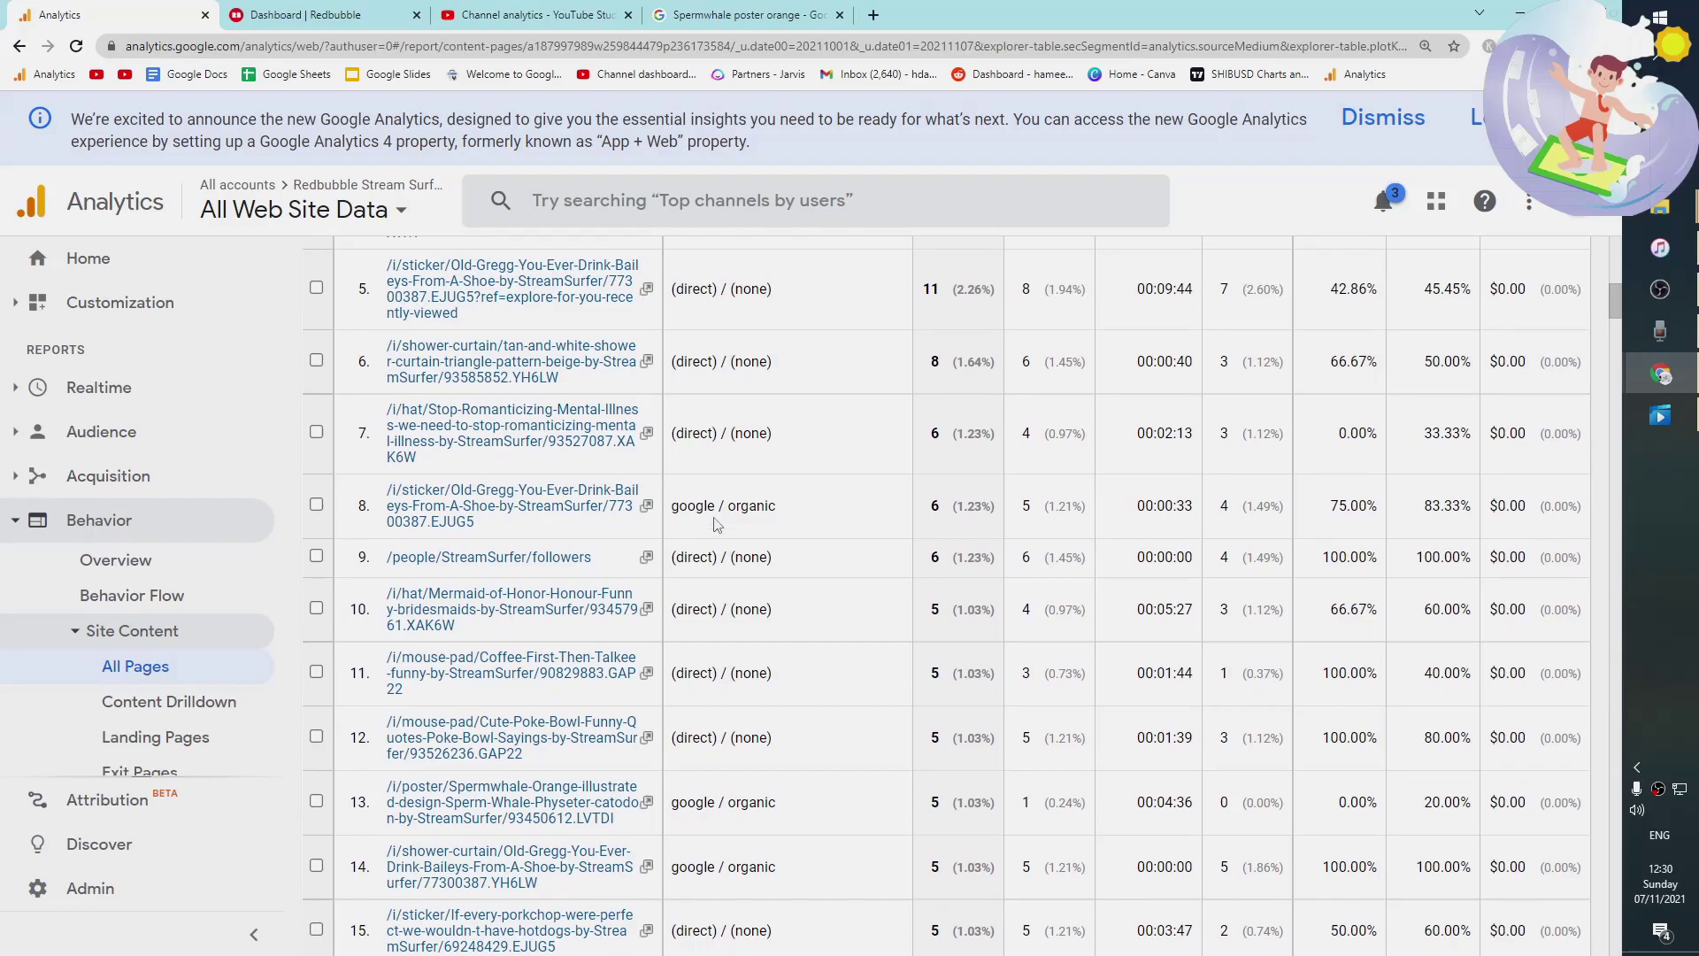
{"action": "scroll", "coordinate": [717, 505], "scroll_direction": "up", "scroll_amount": 8}
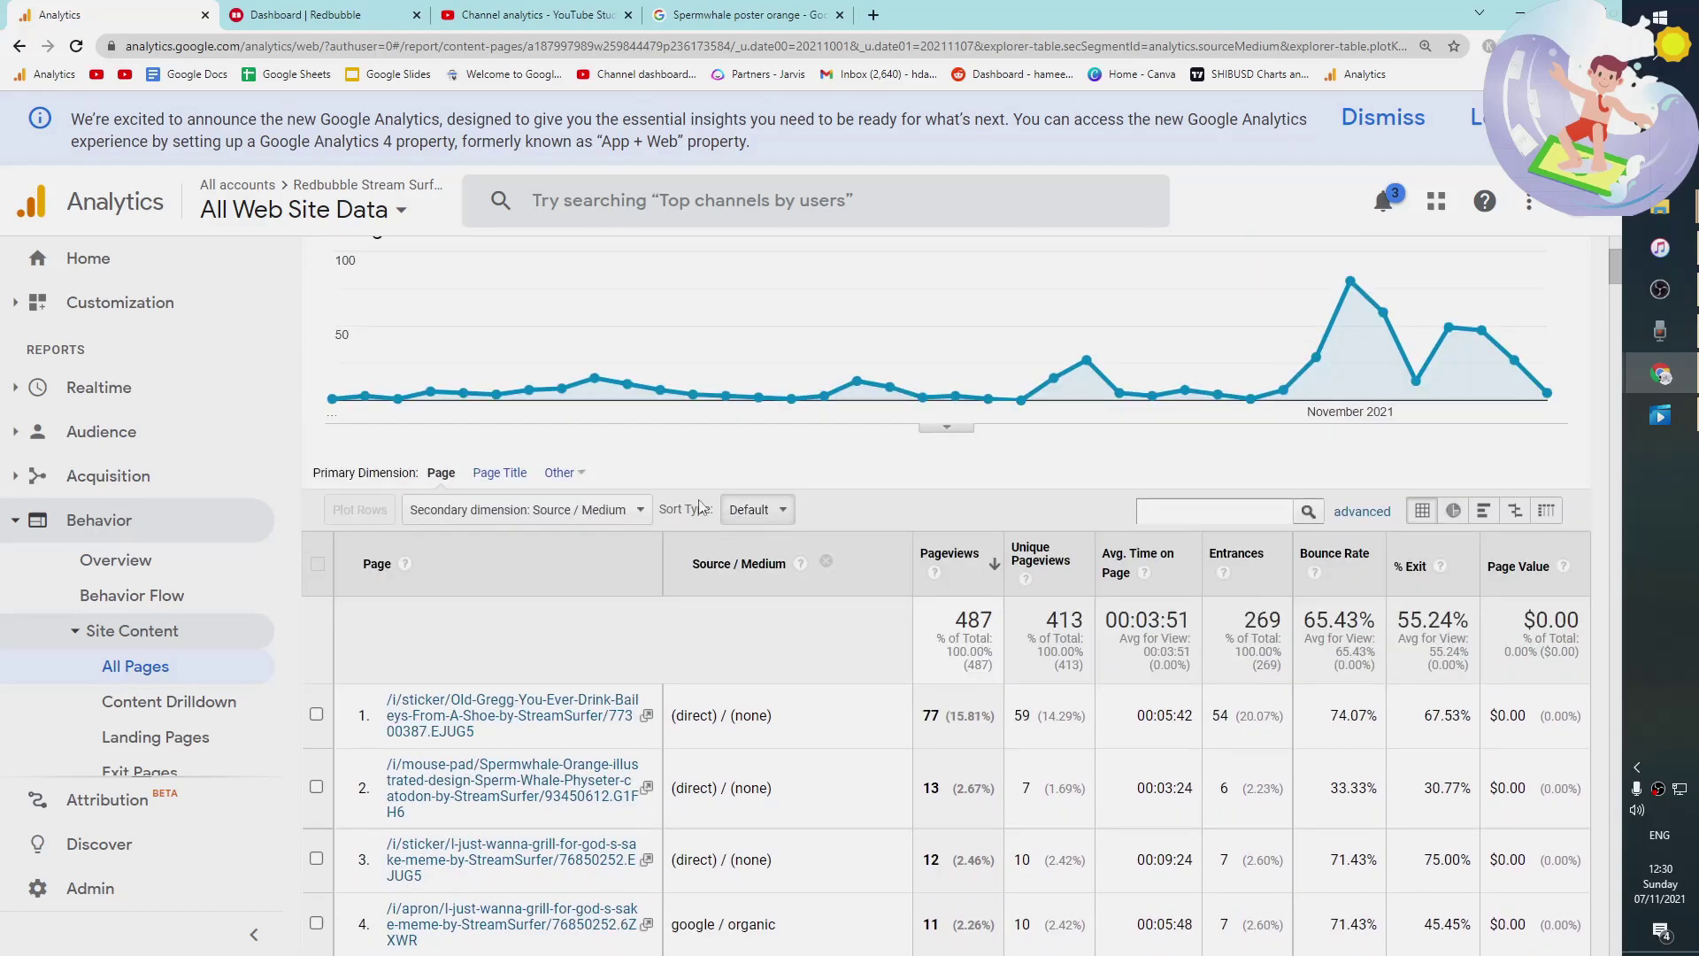